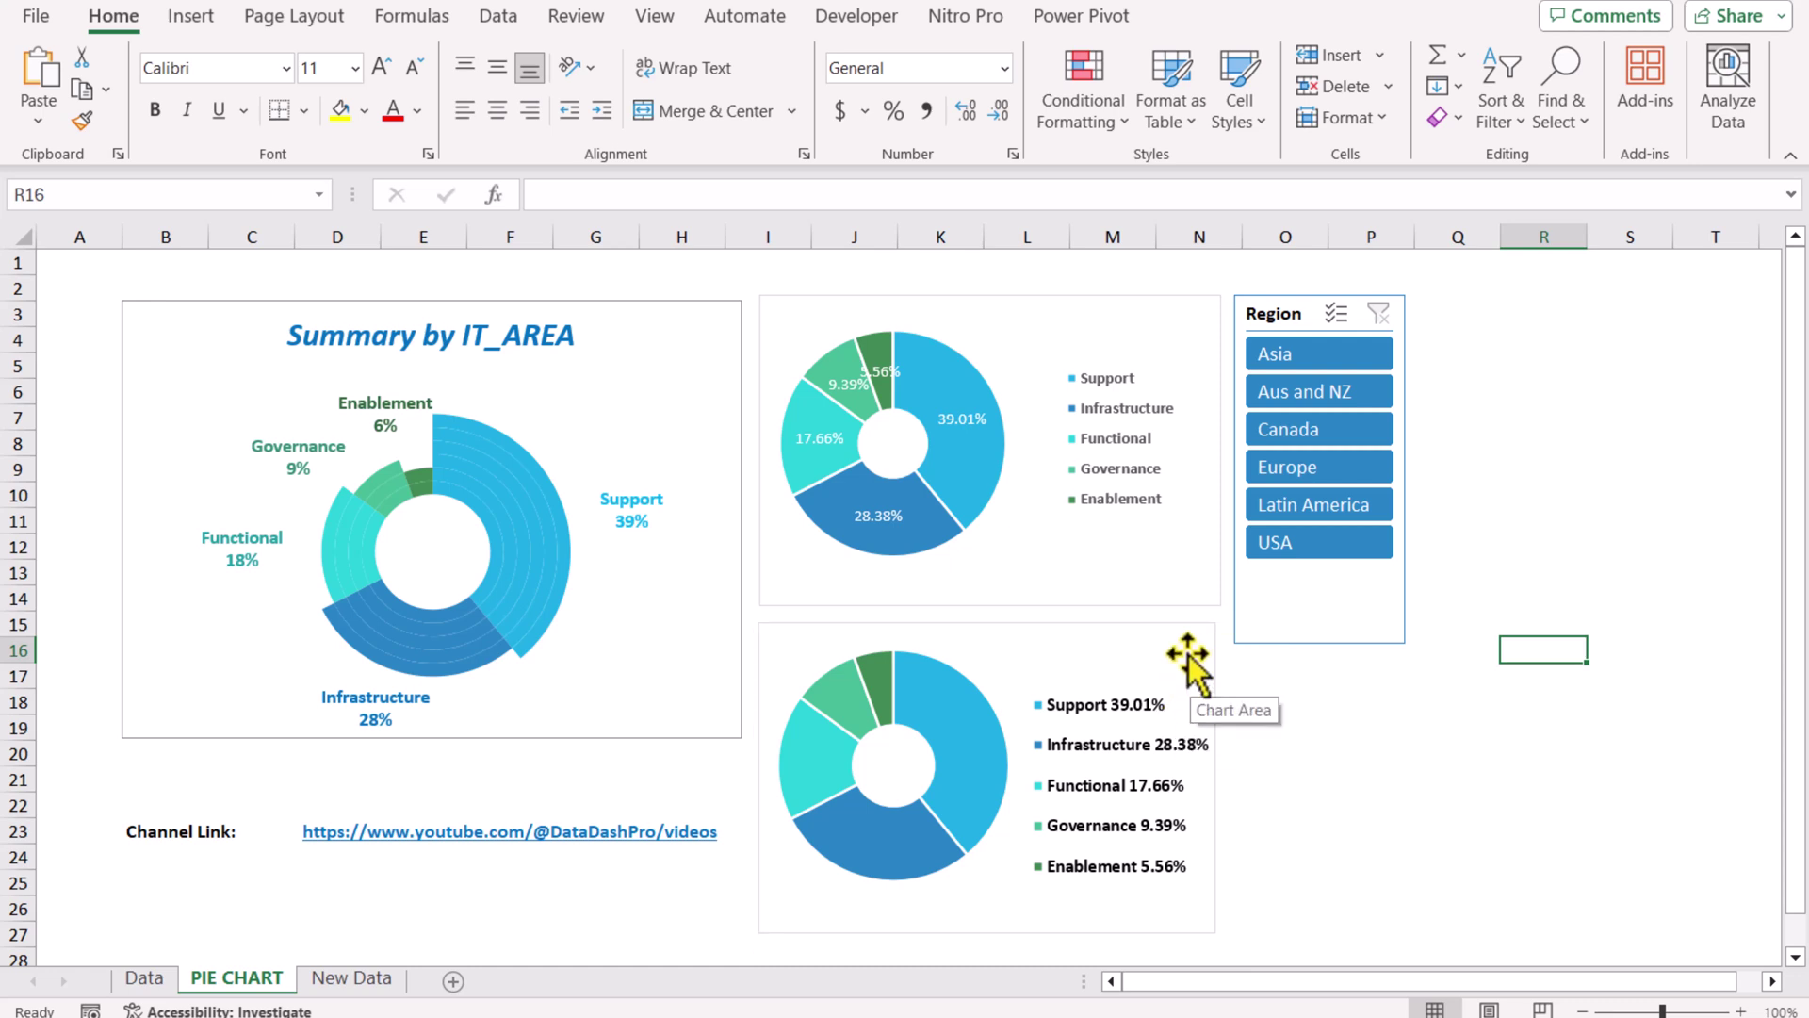
Cycle the Region slicer through Latin America, Europe, Canada and Aus and NZ, ending on USA.
{"action": "left_click", "coordinate": [1282, 508]}
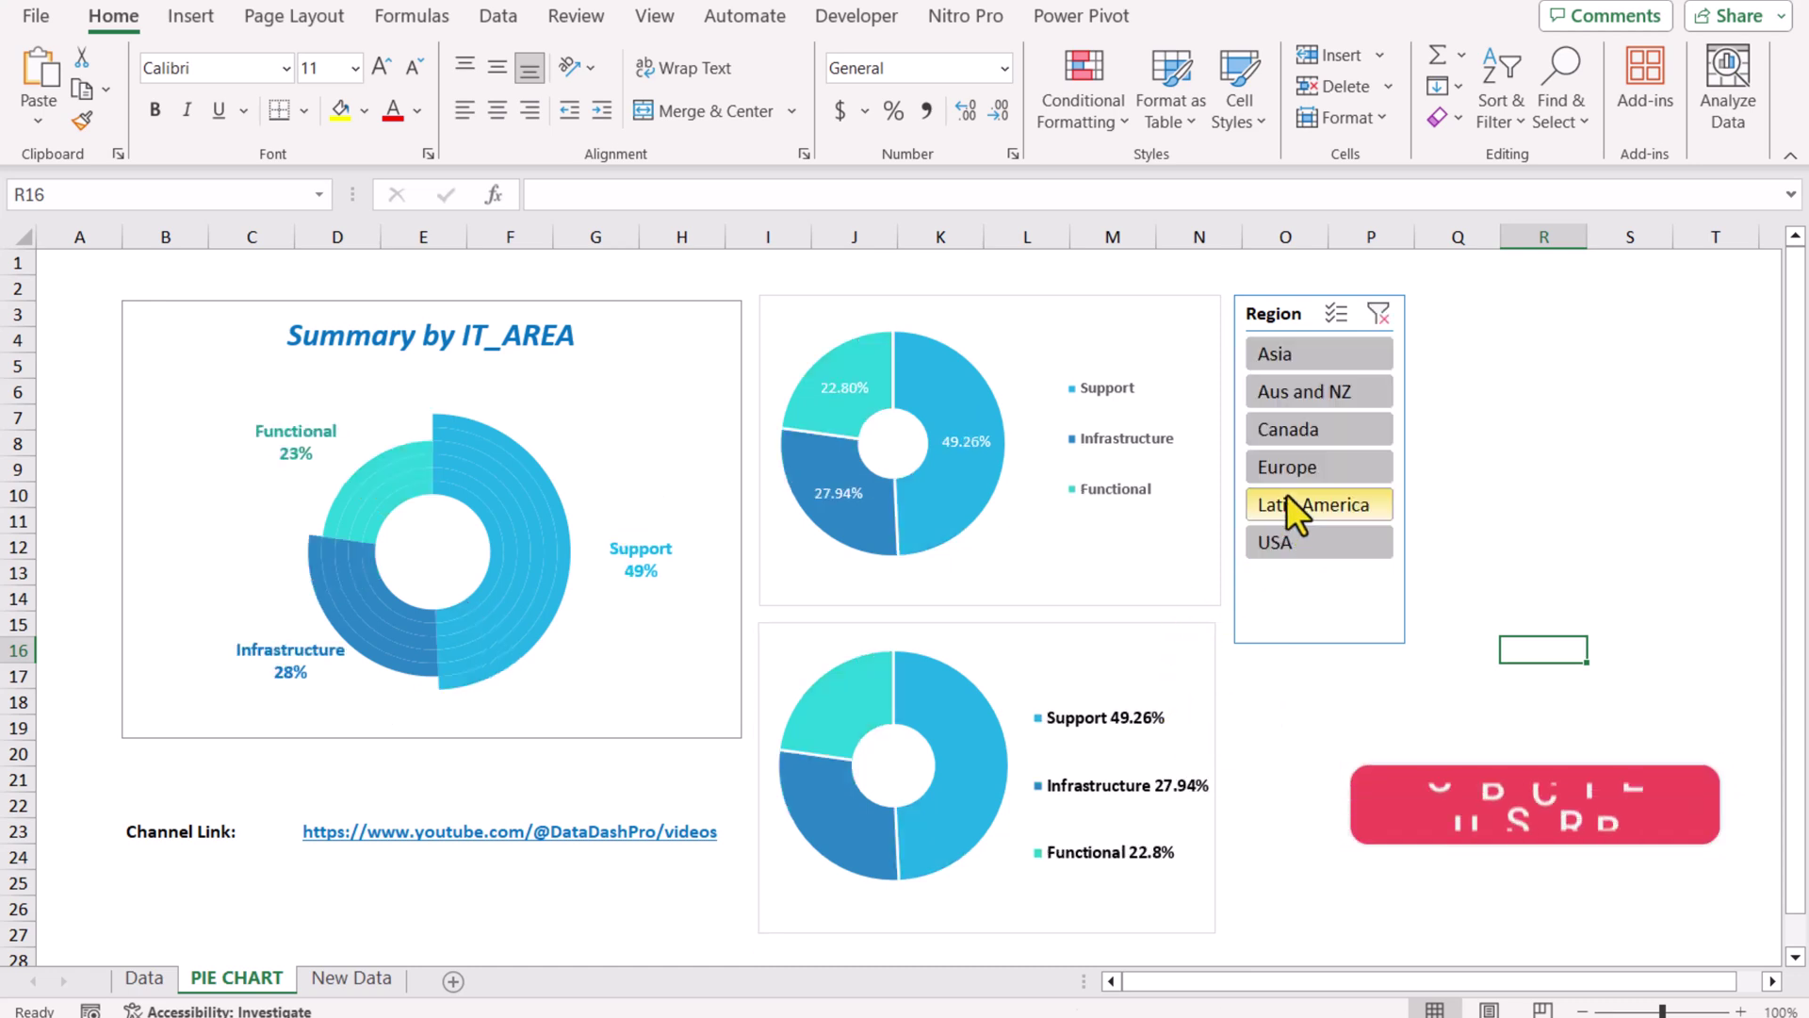
{"action": "left_click", "coordinate": [1297, 467]}
{"action": "left_click", "coordinate": [1298, 438]}
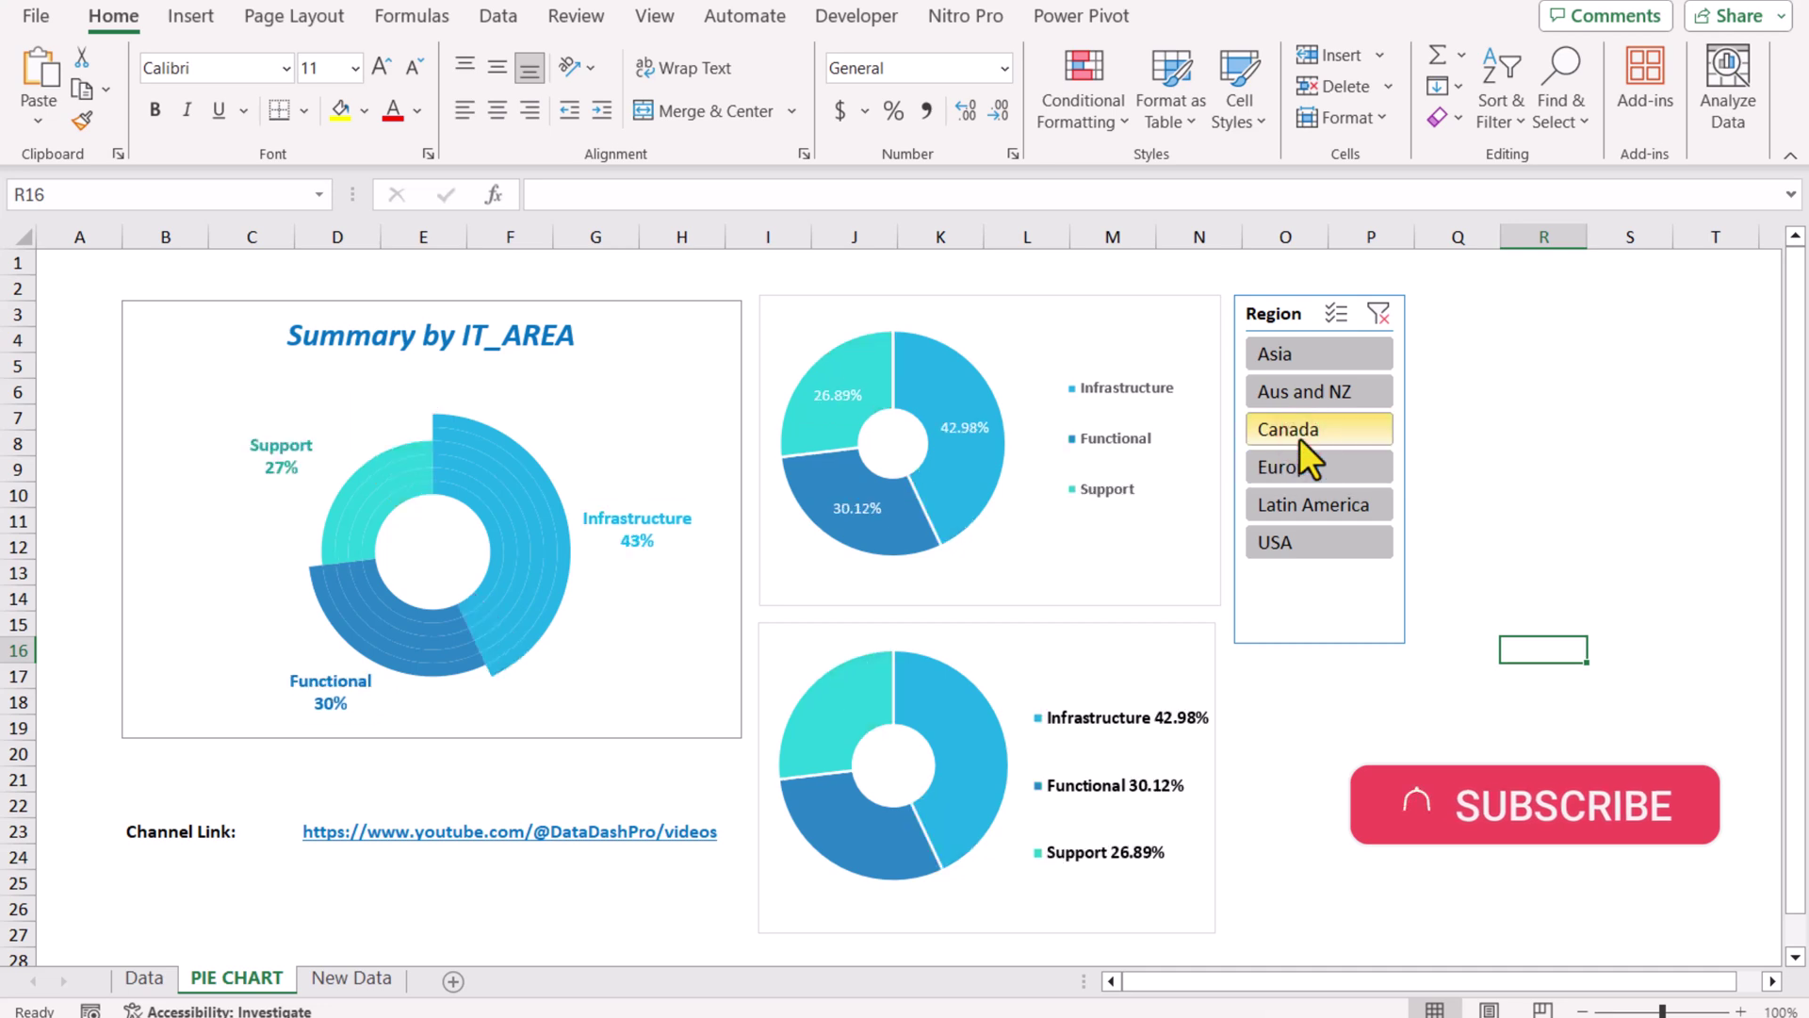
{"action": "left_click", "coordinate": [1303, 392]}
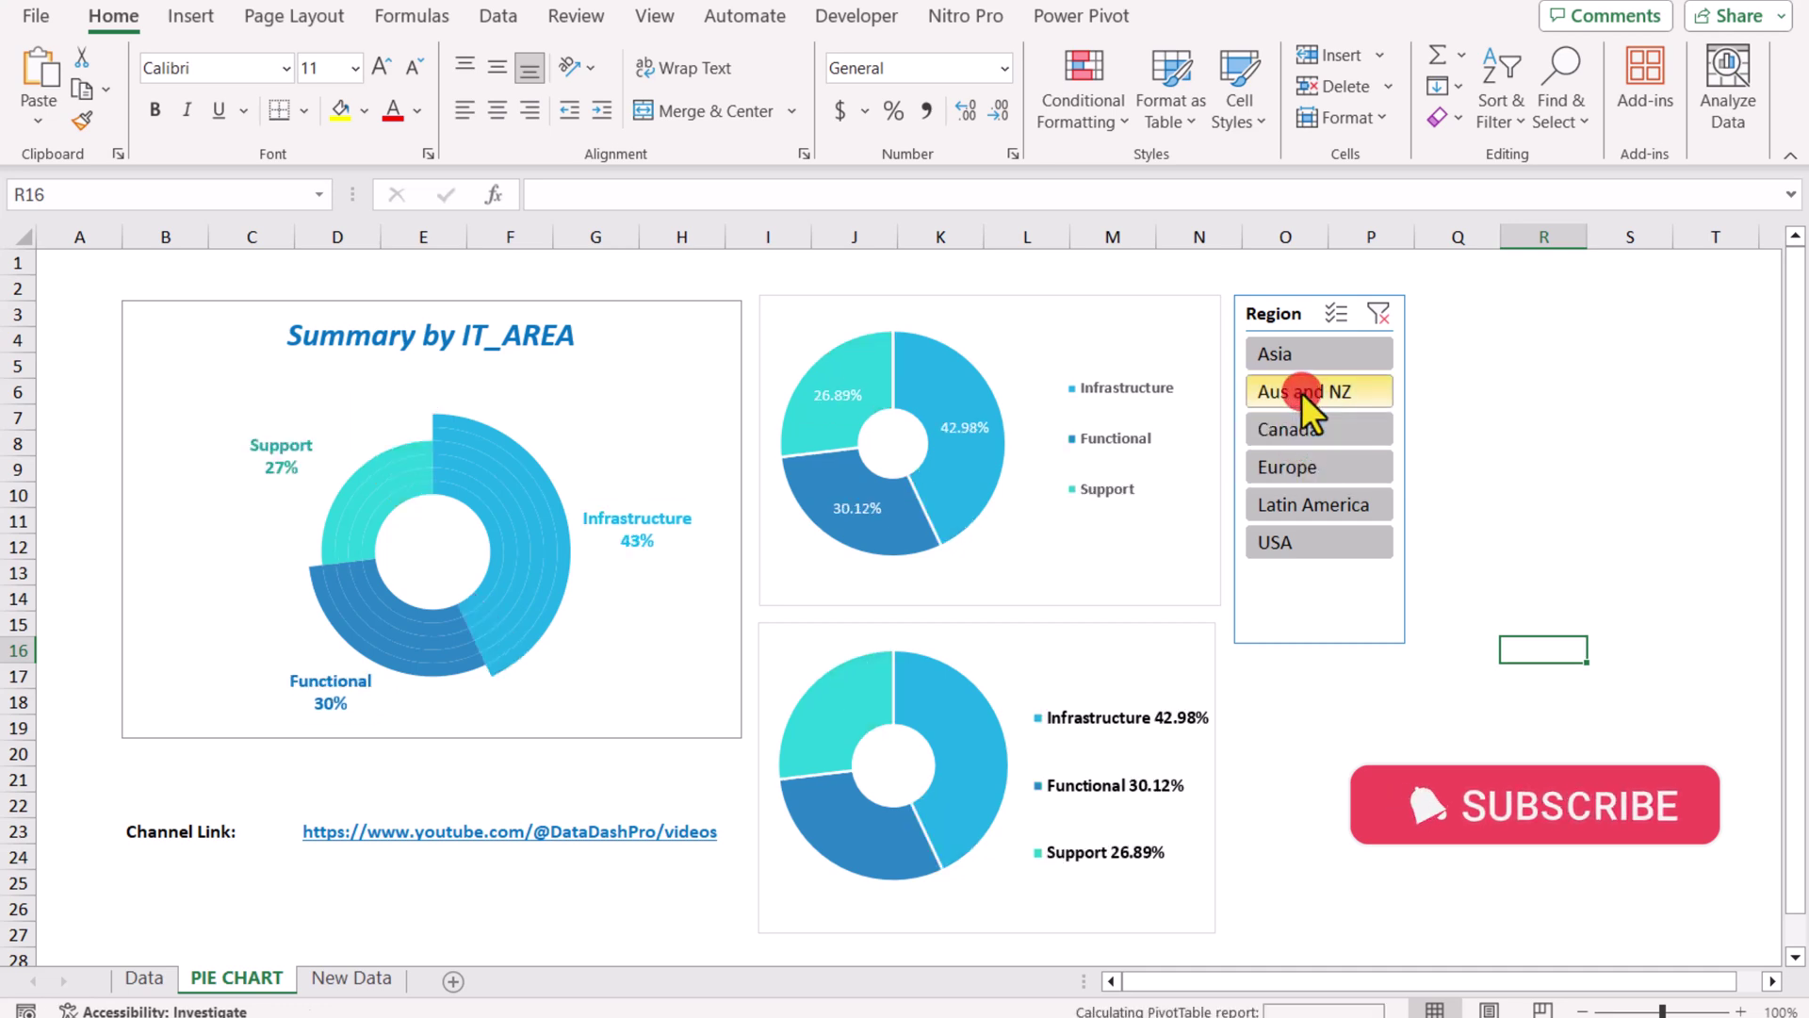
{"action": "left_click", "coordinate": [1308, 539]}
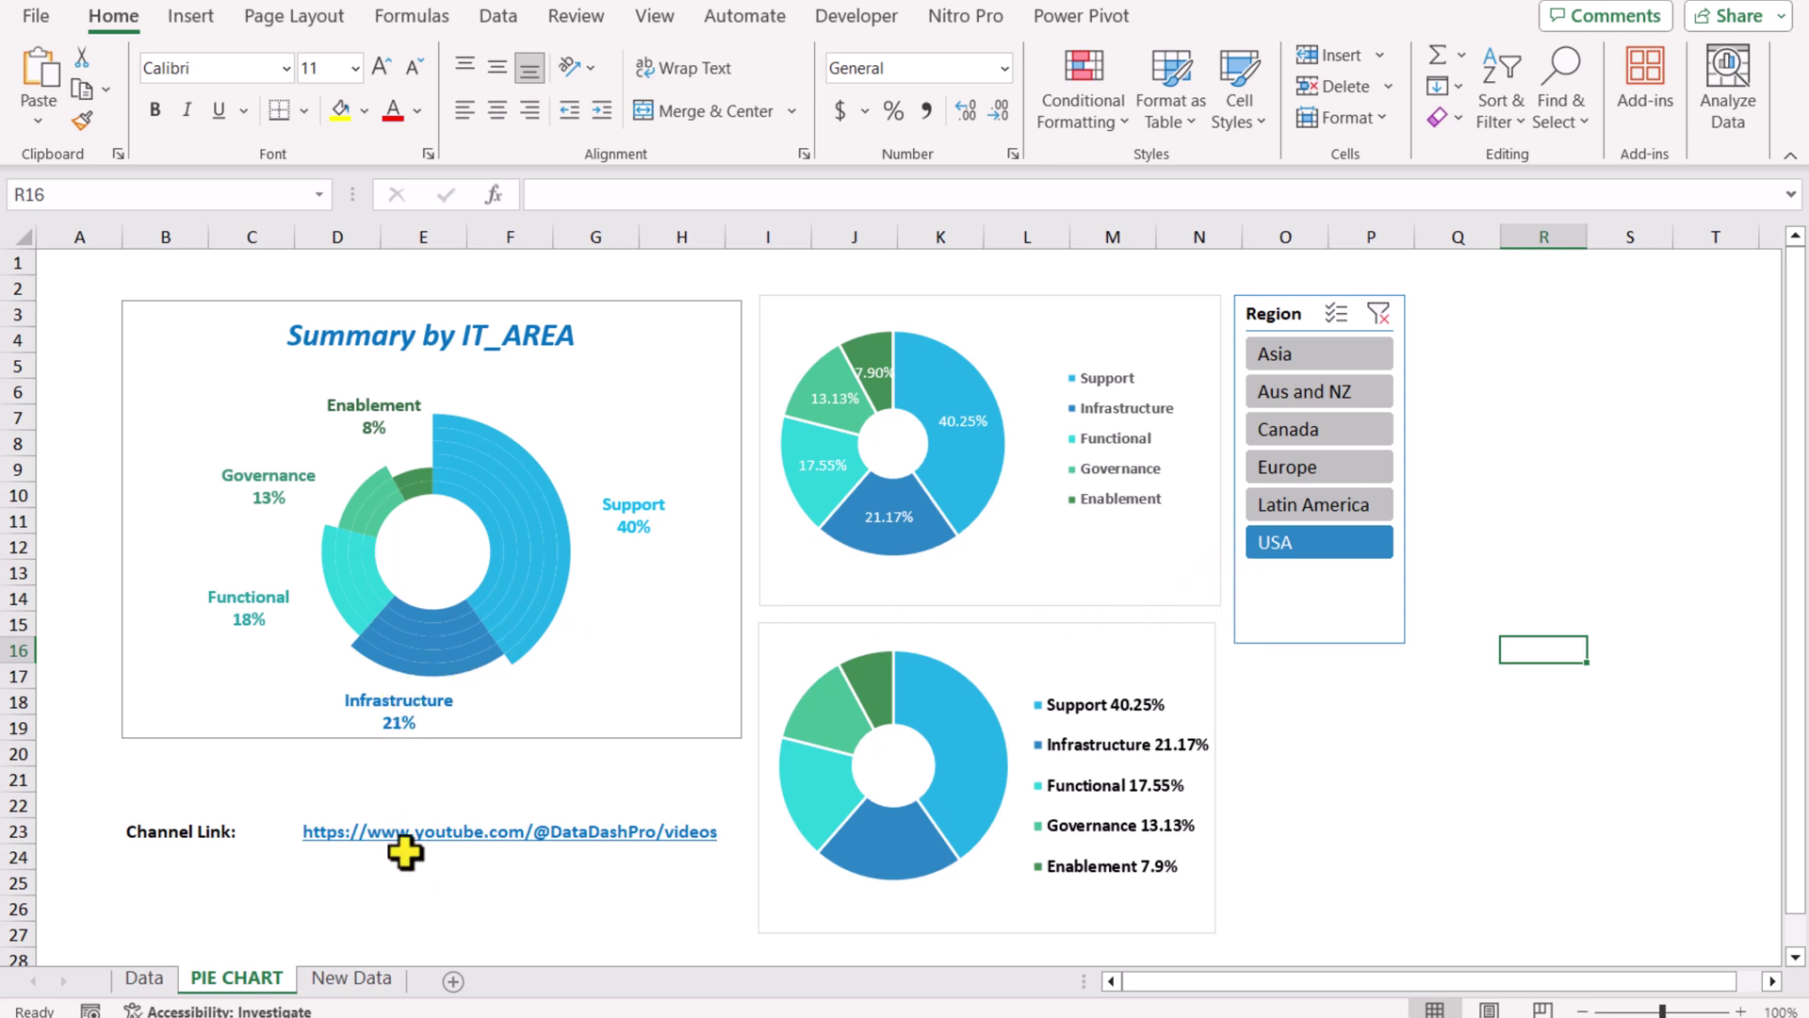
Insert a PivotTable from the sales table range at cell F2 of the New Data sheet.
{"action": "left_click", "coordinate": [362, 980]}
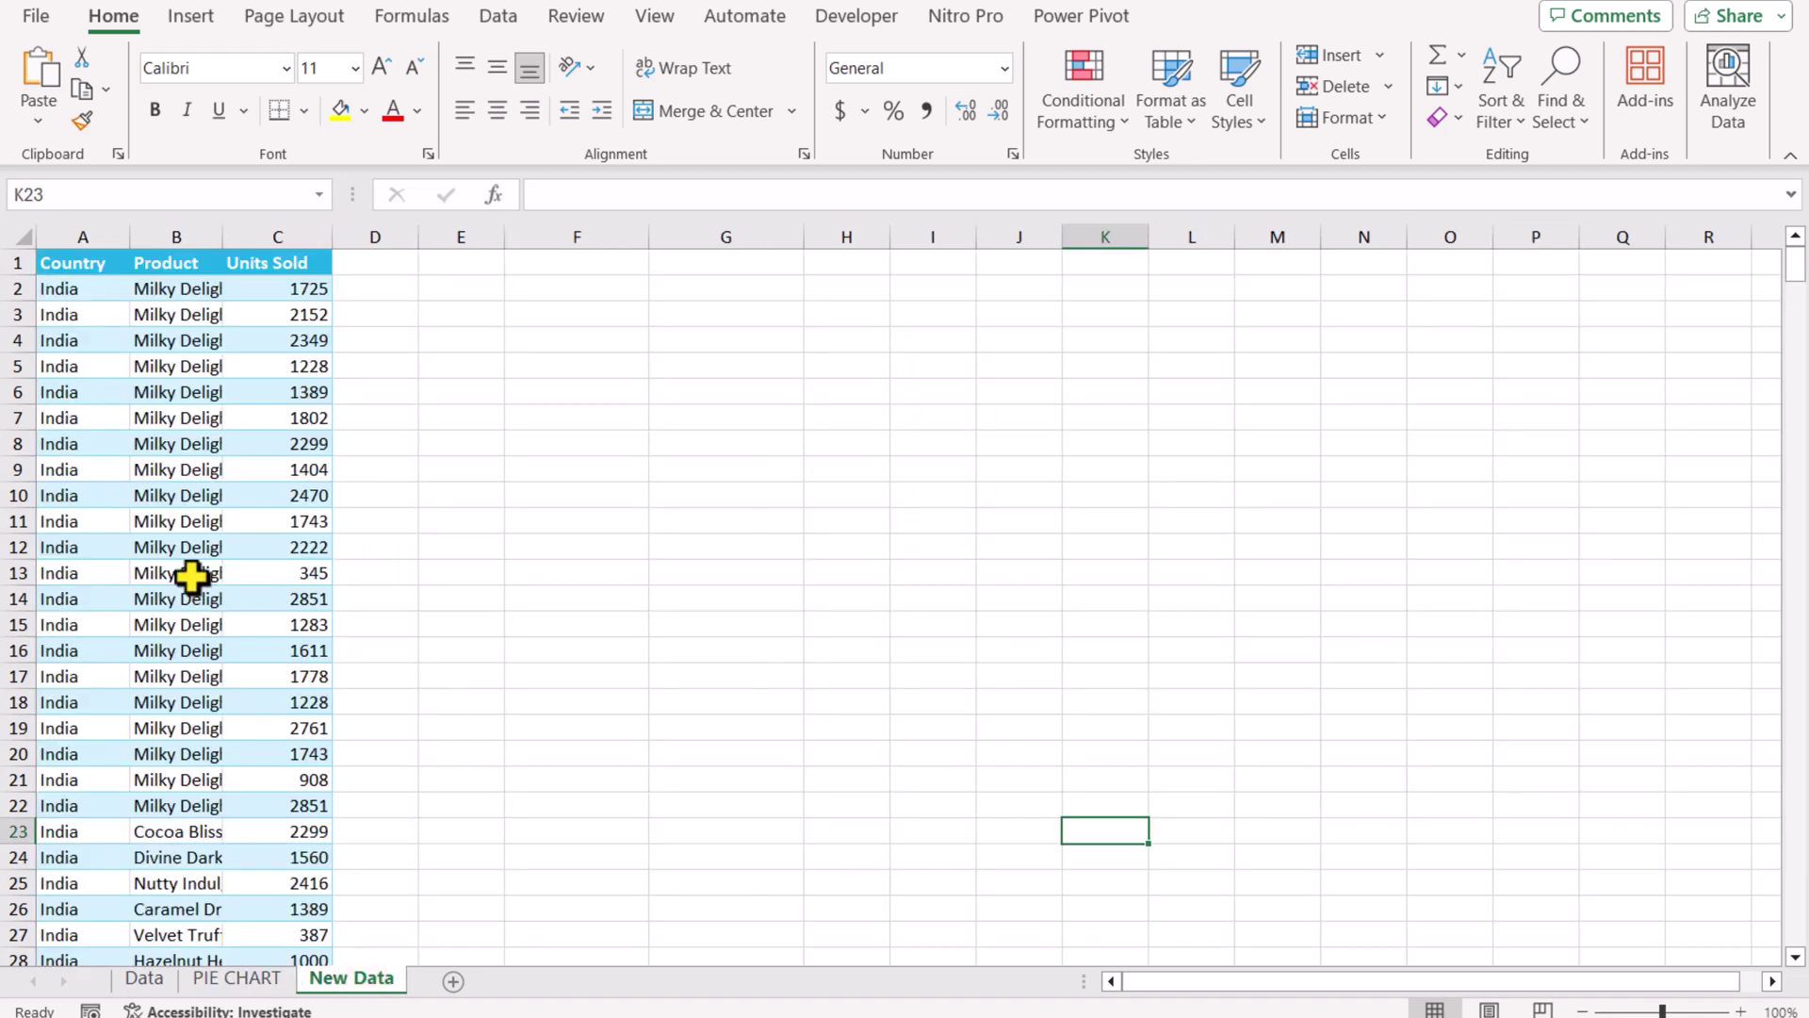
{"action": "left_click", "coordinate": [174, 435]}
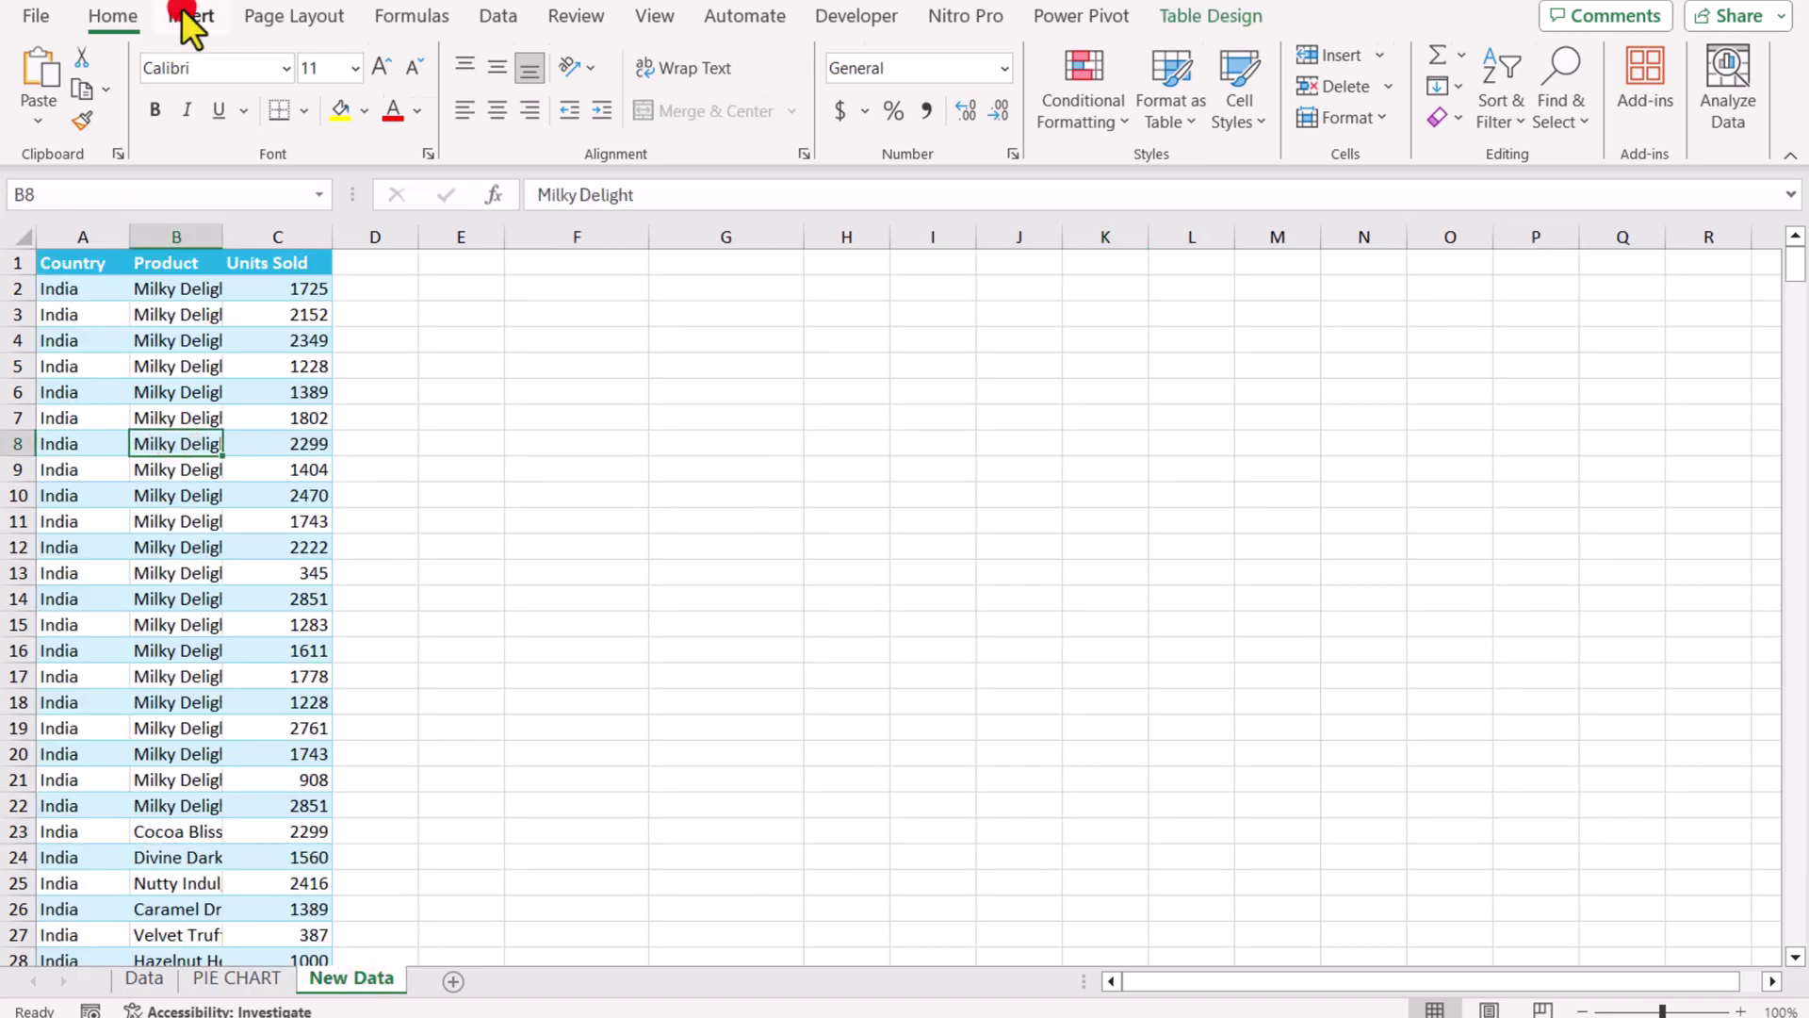
{"action": "left_click", "coordinate": [183, 12]}
{"action": "left_click", "coordinate": [54, 128]}
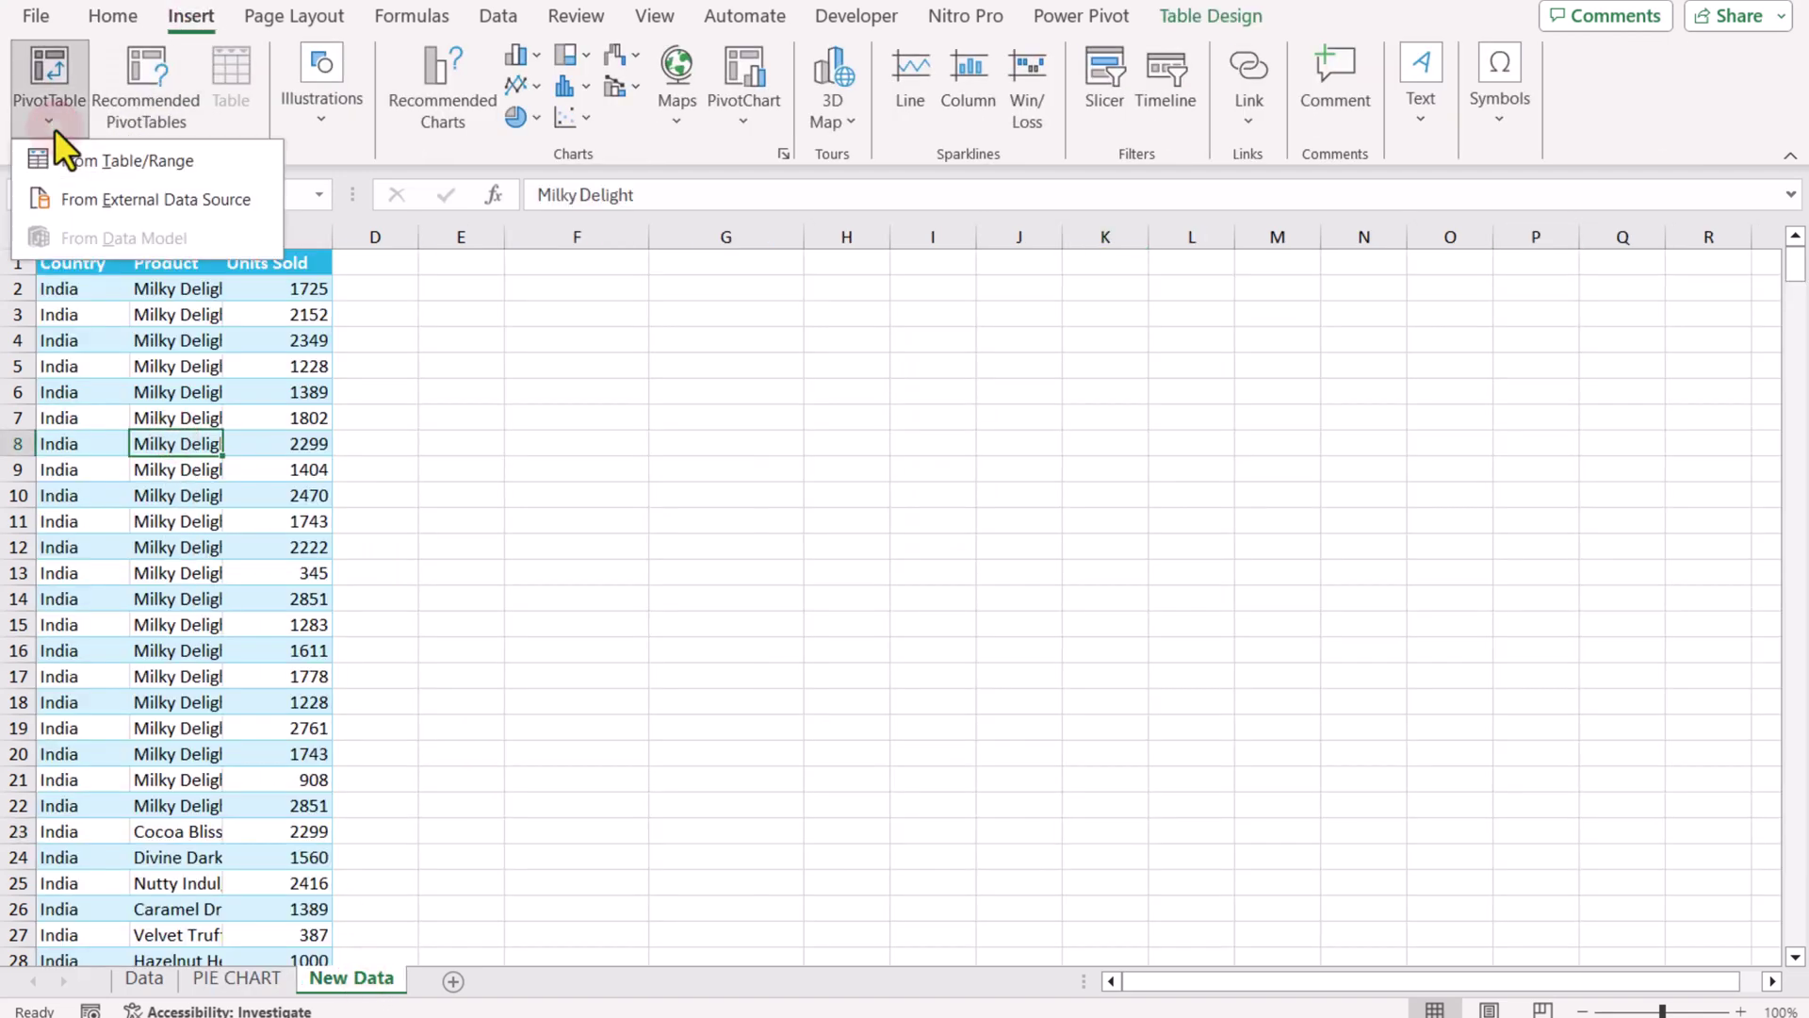
{"action": "left_click", "coordinate": [75, 167]}
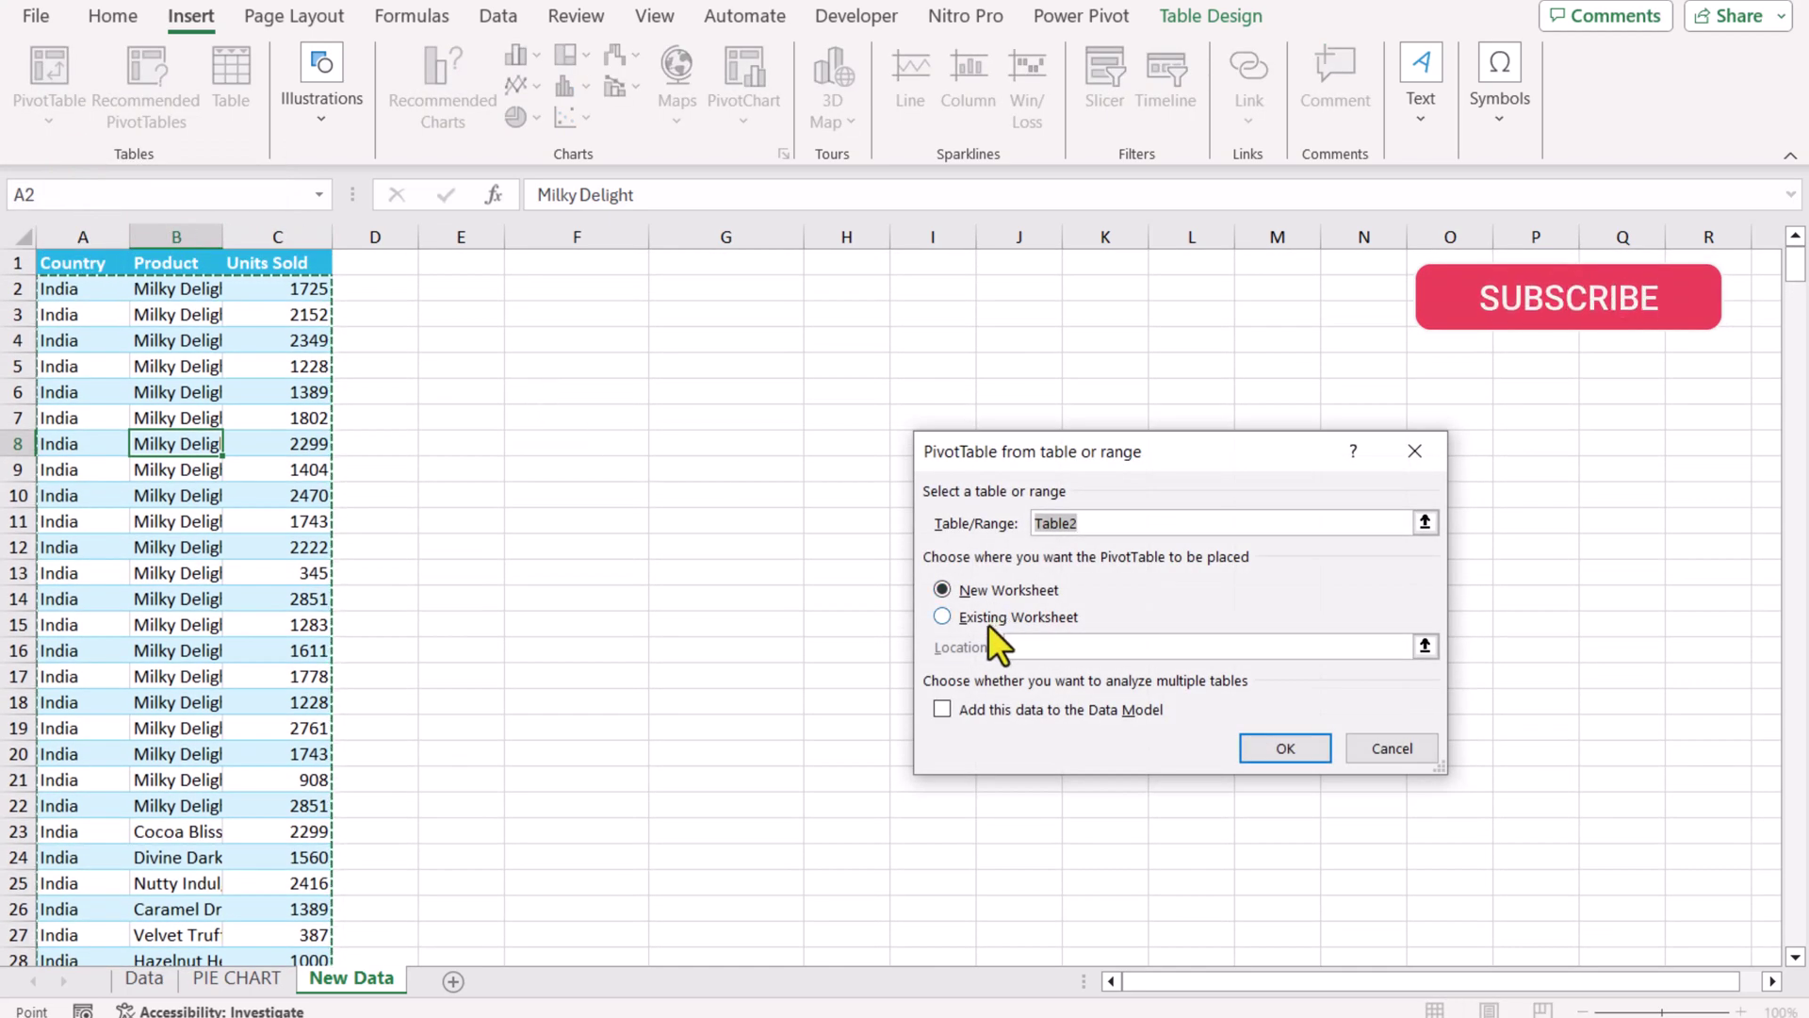
{"action": "left_click", "coordinate": [987, 618]}
{"action": "left_click", "coordinate": [533, 285]}
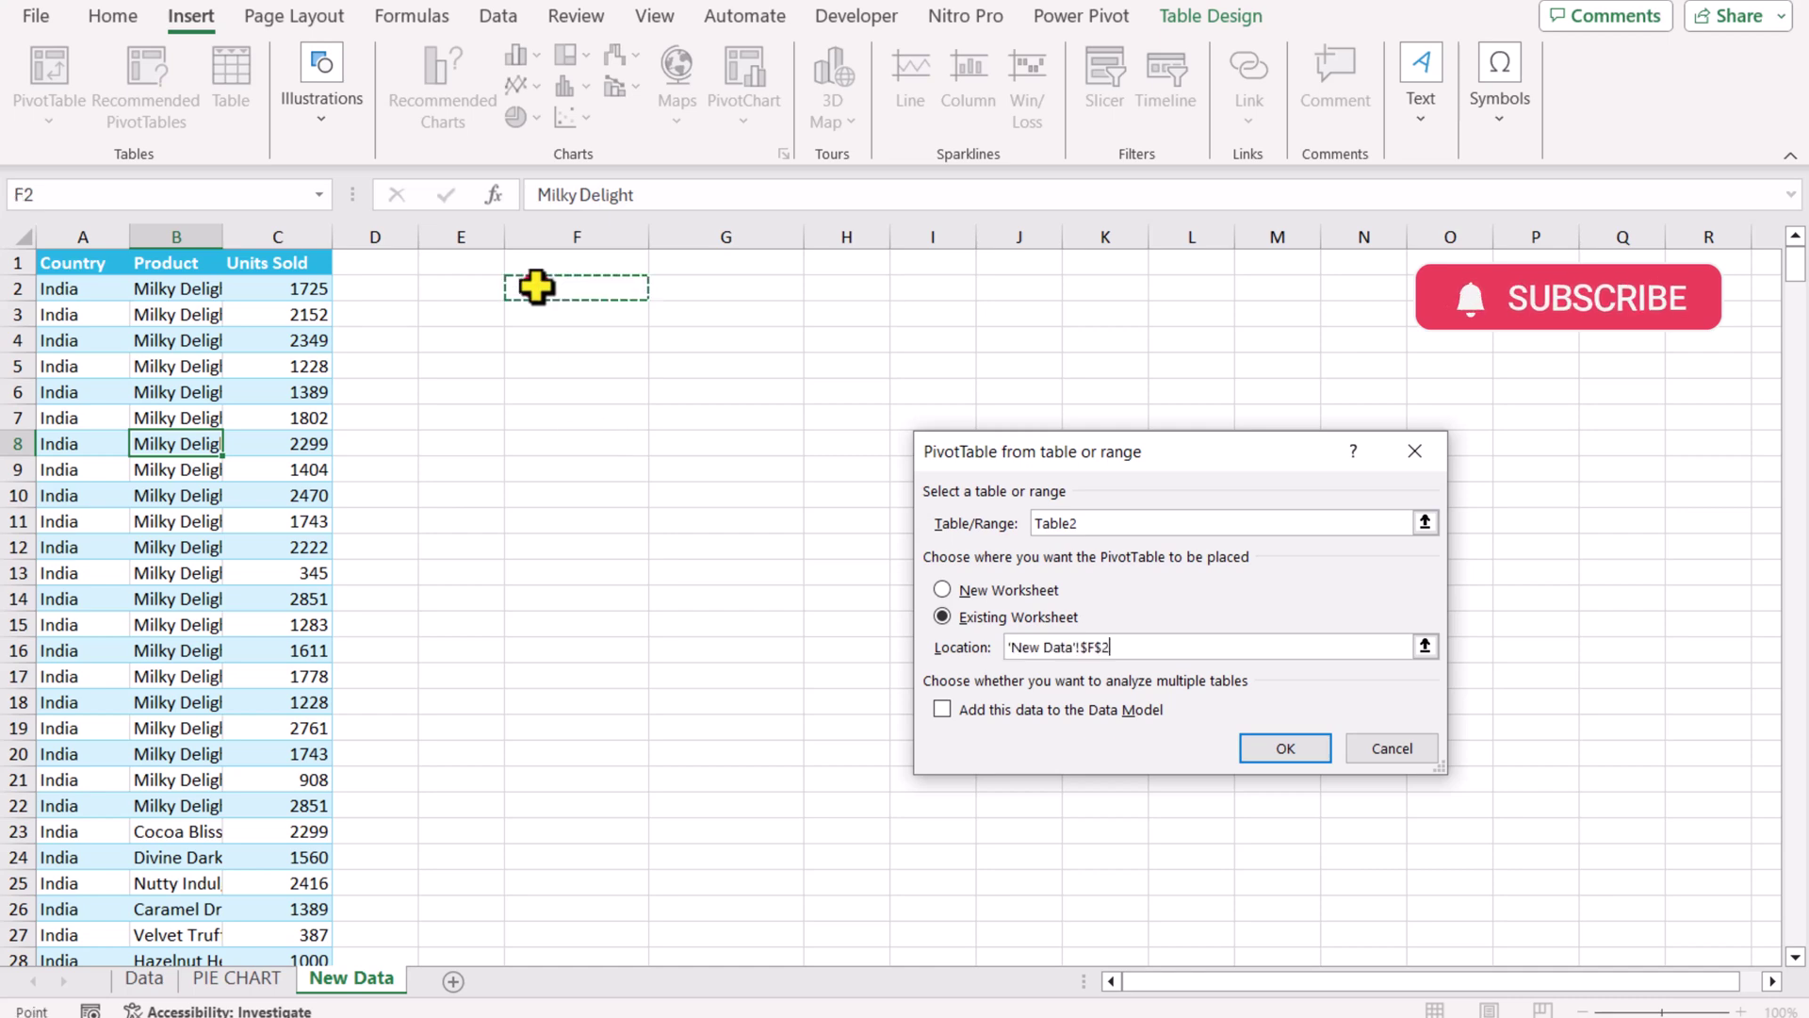
{"action": "left_click", "coordinate": [1306, 759]}
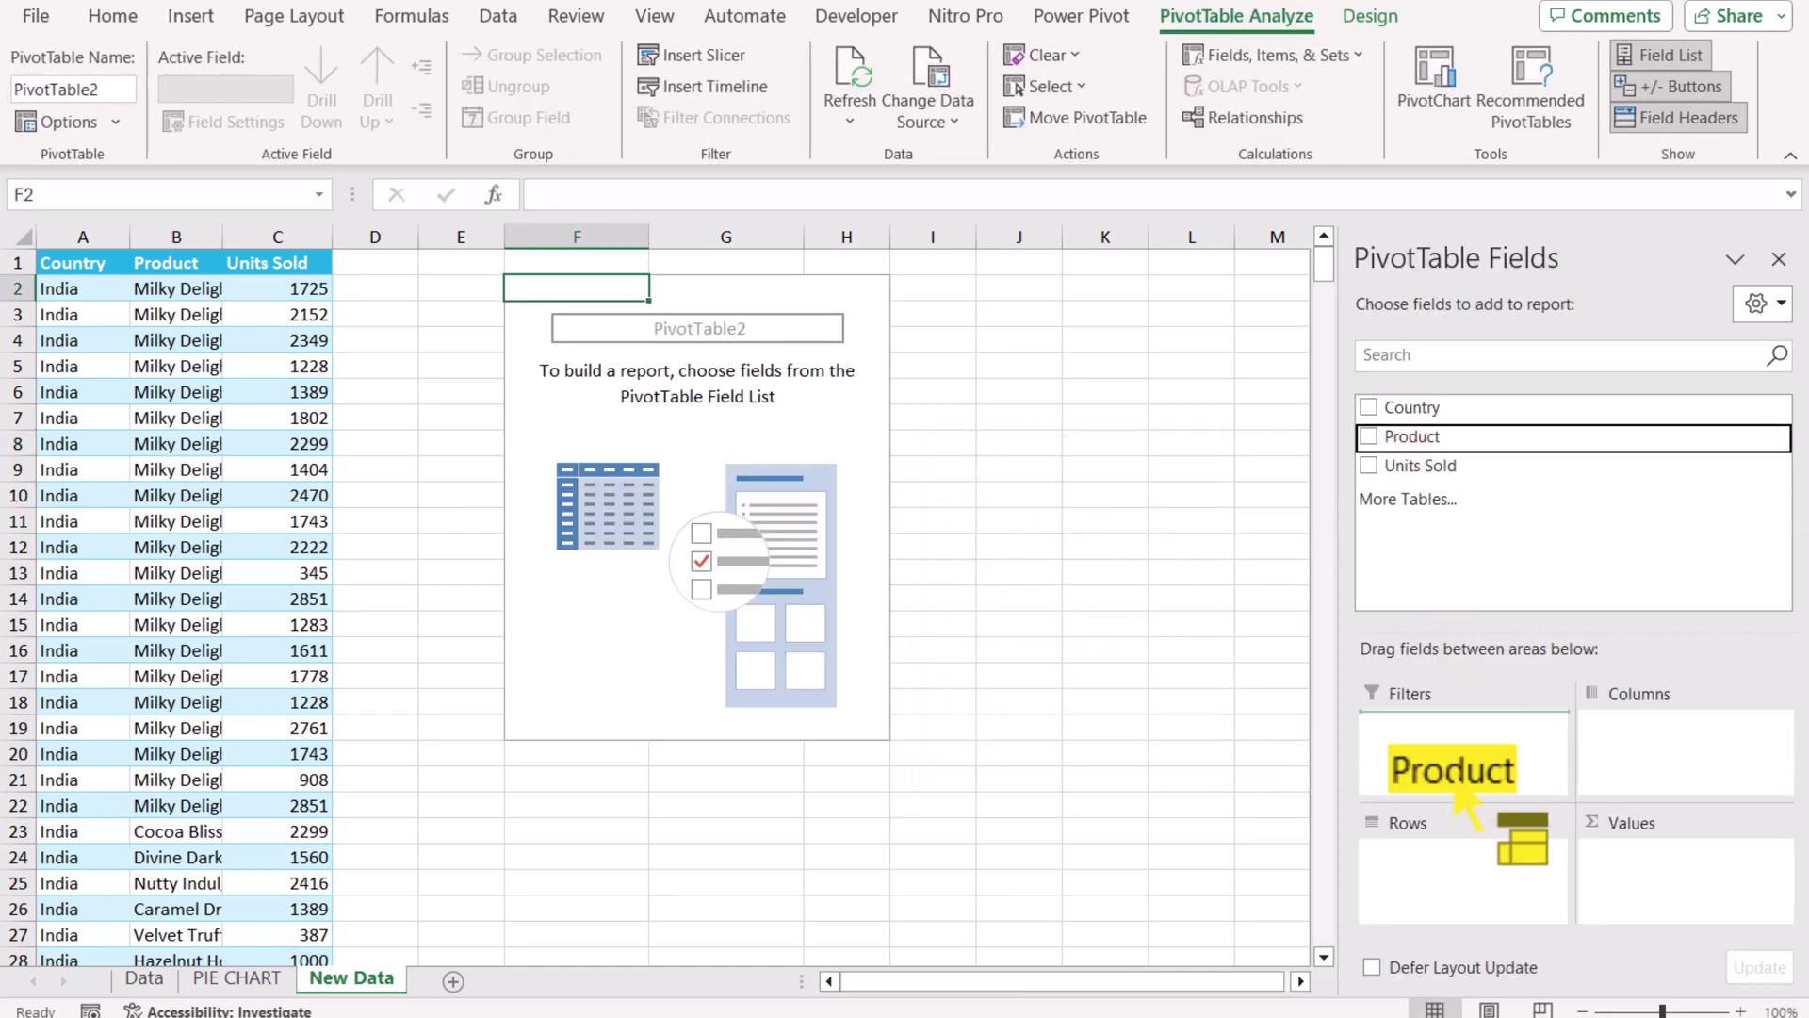
Sum Units Sold by Product in the PivotTable, sorted largest to smallest.
{"action": "left_click_drag", "start_coordinate": [1416, 439], "coordinate": [1512, 844]}
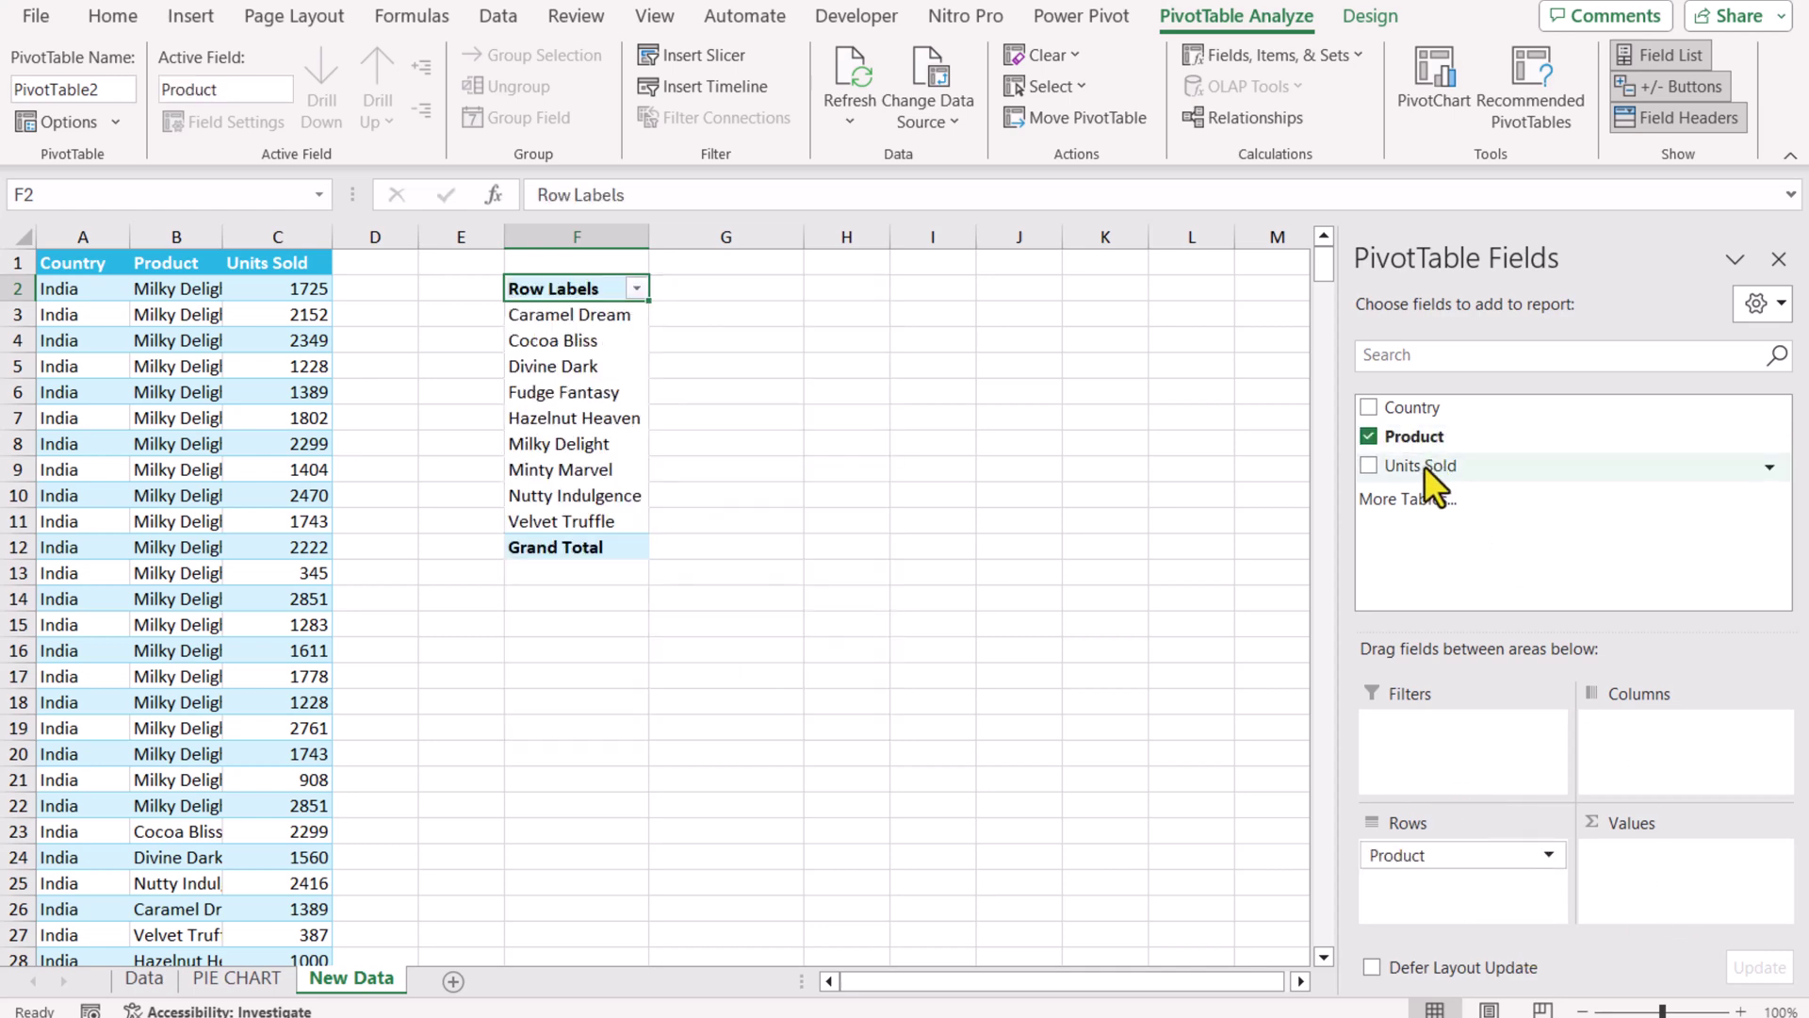
{"action": "left_click_drag", "start_coordinate": [1423, 466], "coordinate": [1602, 849]}
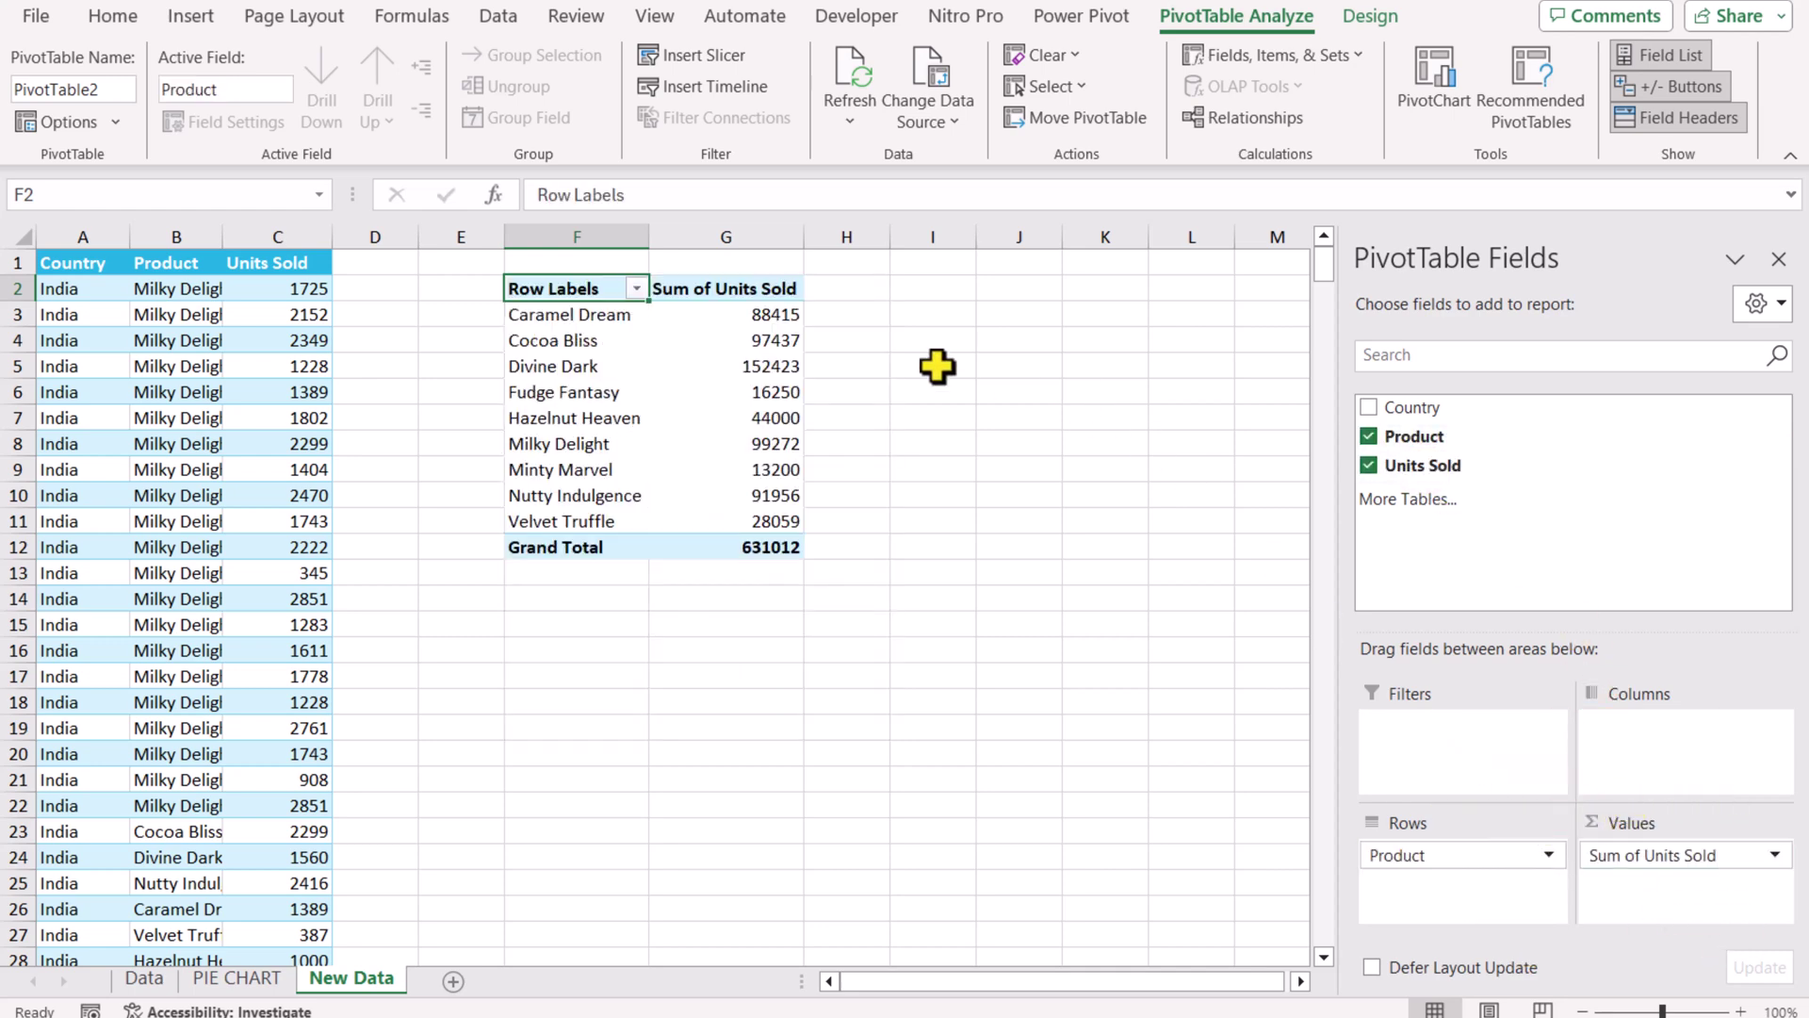
{"action": "right_click", "coordinate": [766, 318]}
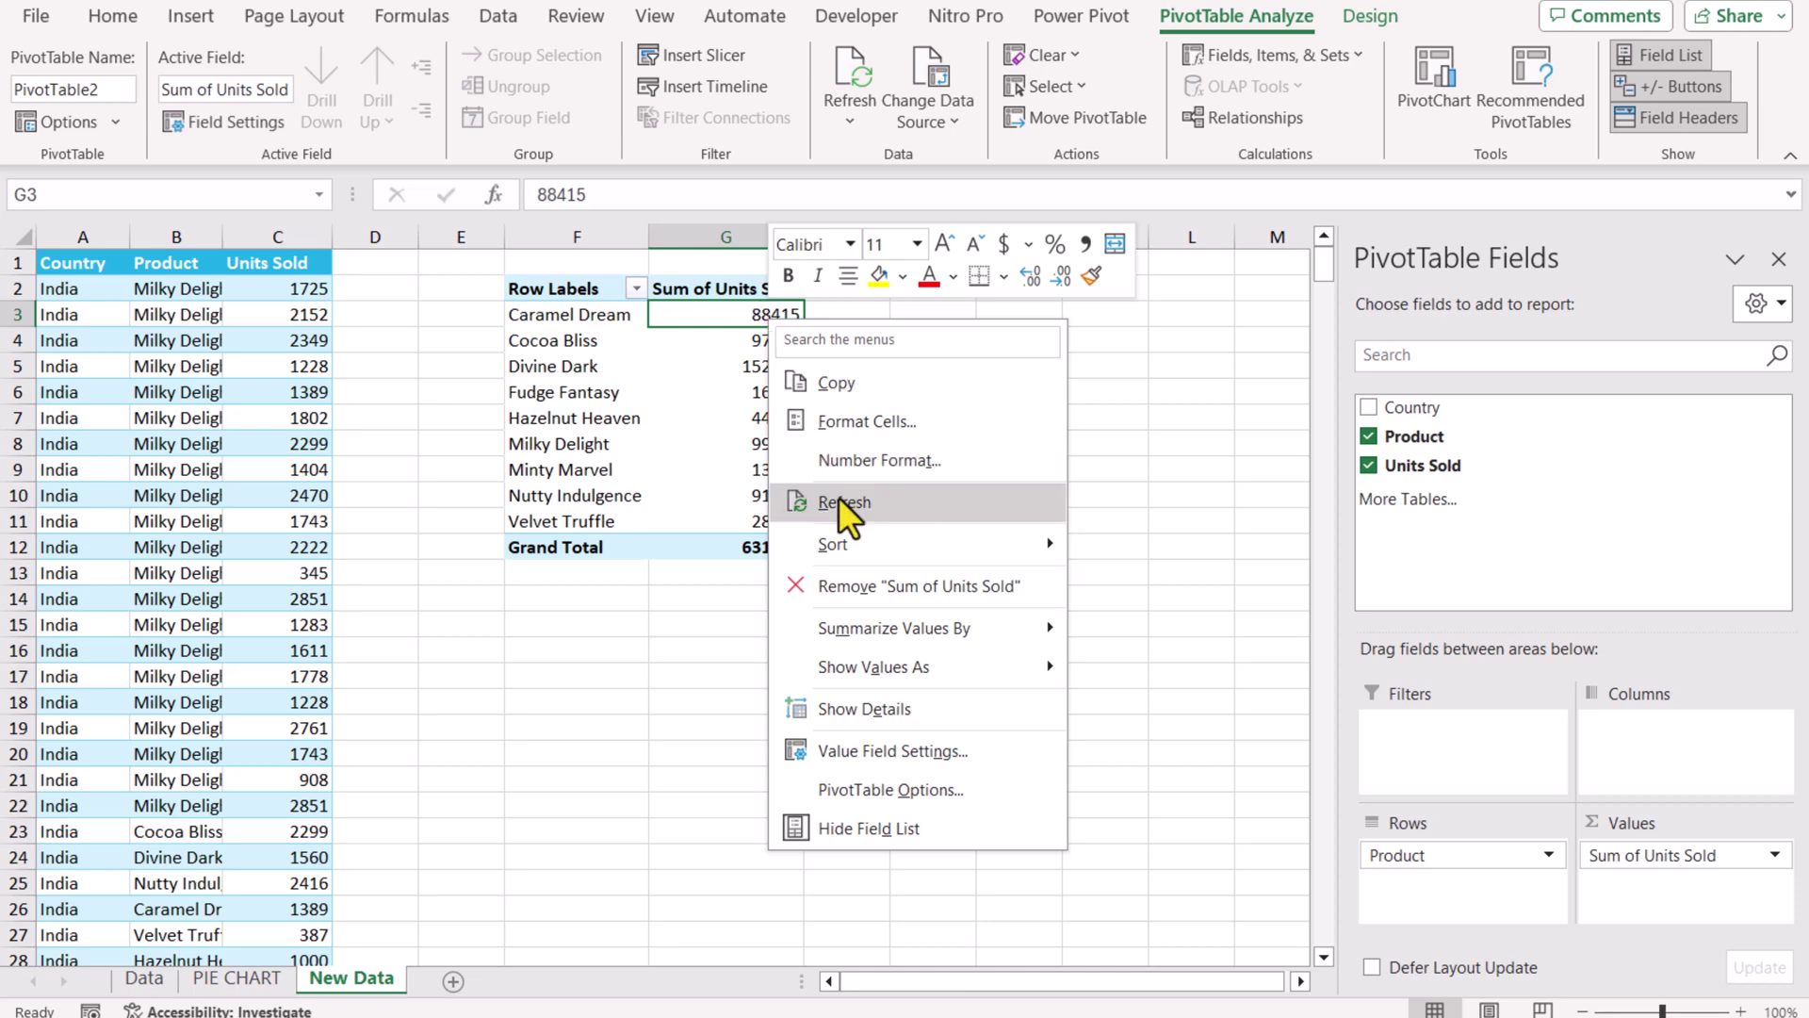
{"action": "mouse_move", "coordinate": [849, 544]}
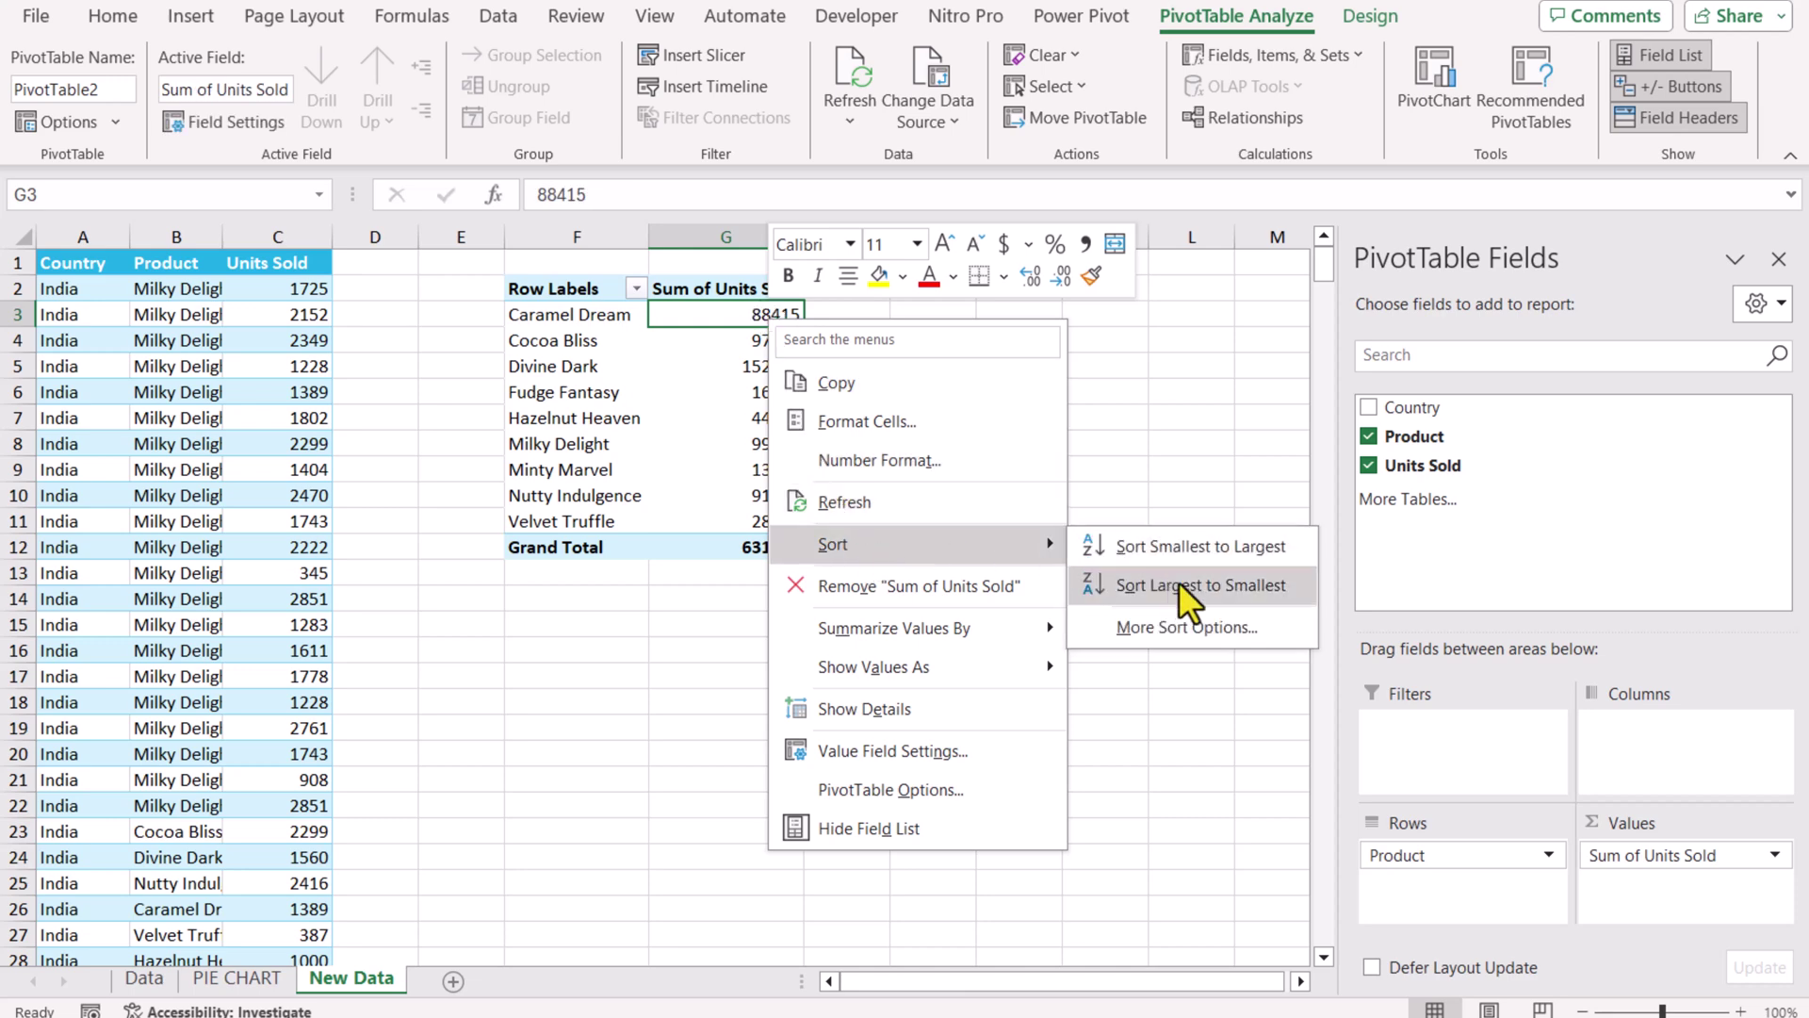
{"action": "left_click", "coordinate": [1179, 583]}
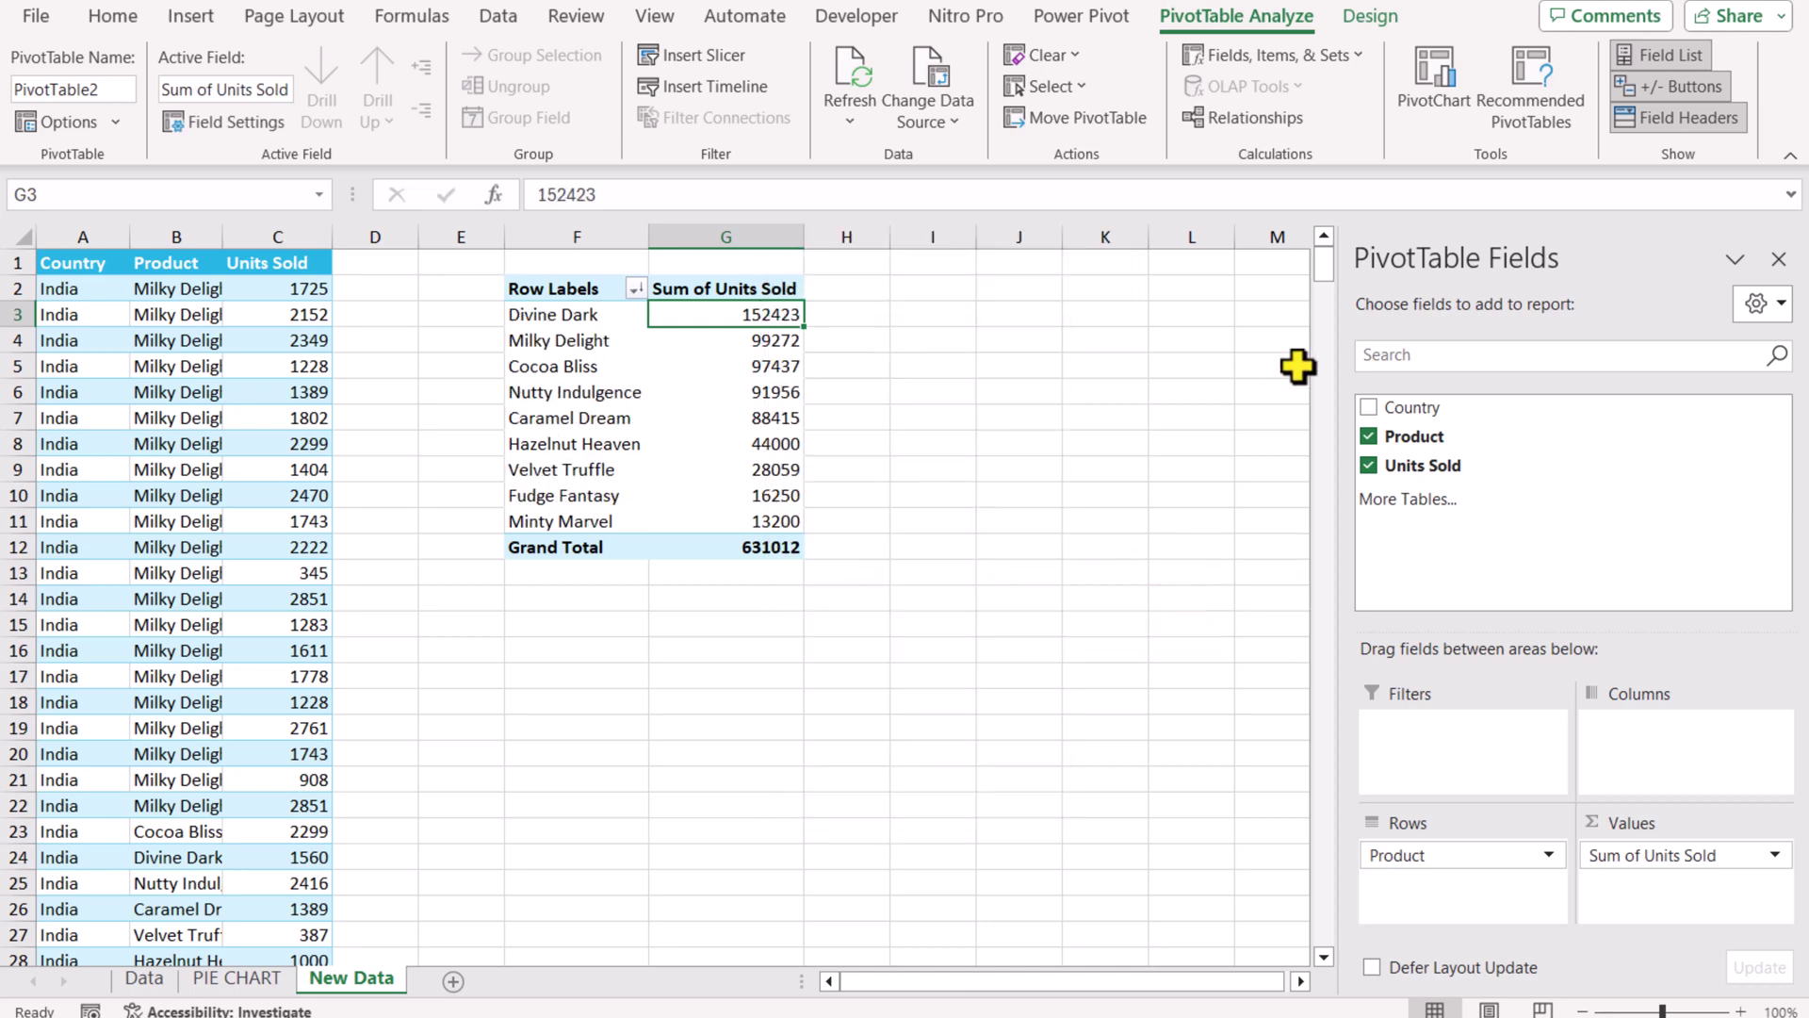
Insert a doughnut PivotChart from the PivotTable.
{"action": "left_click", "coordinate": [1417, 76]}
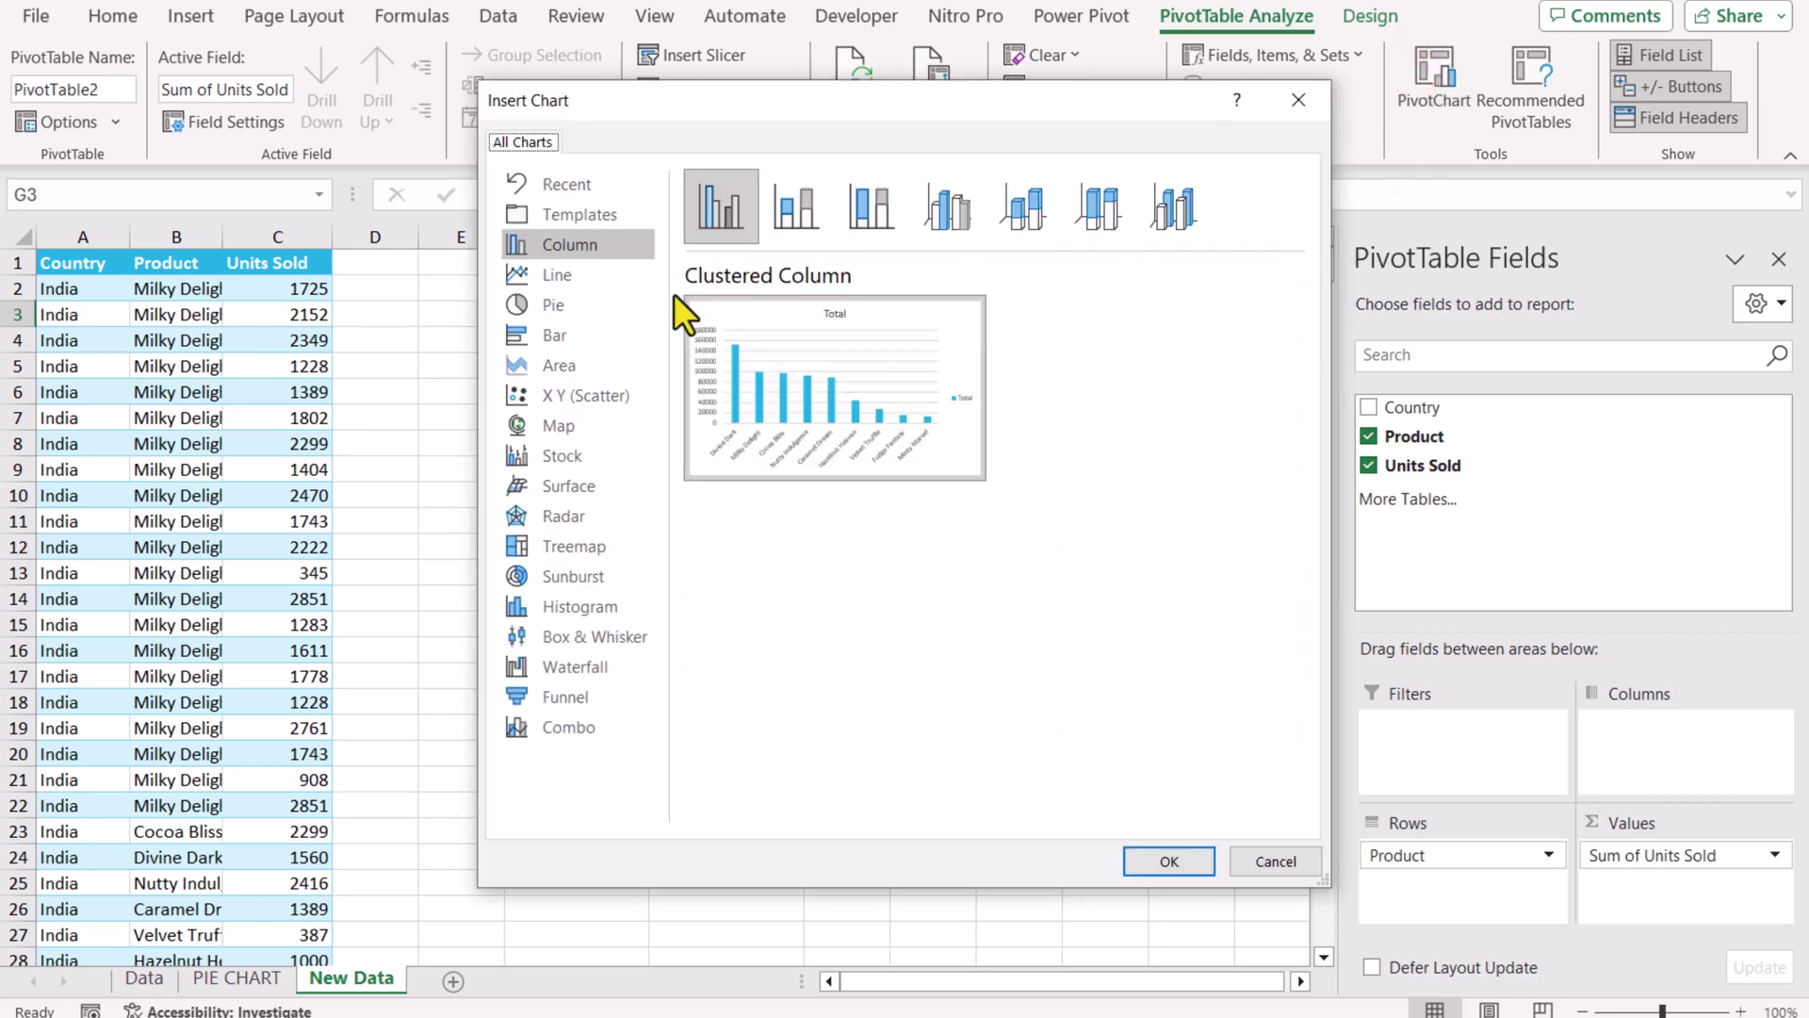
{"action": "left_click", "coordinate": [611, 309]}
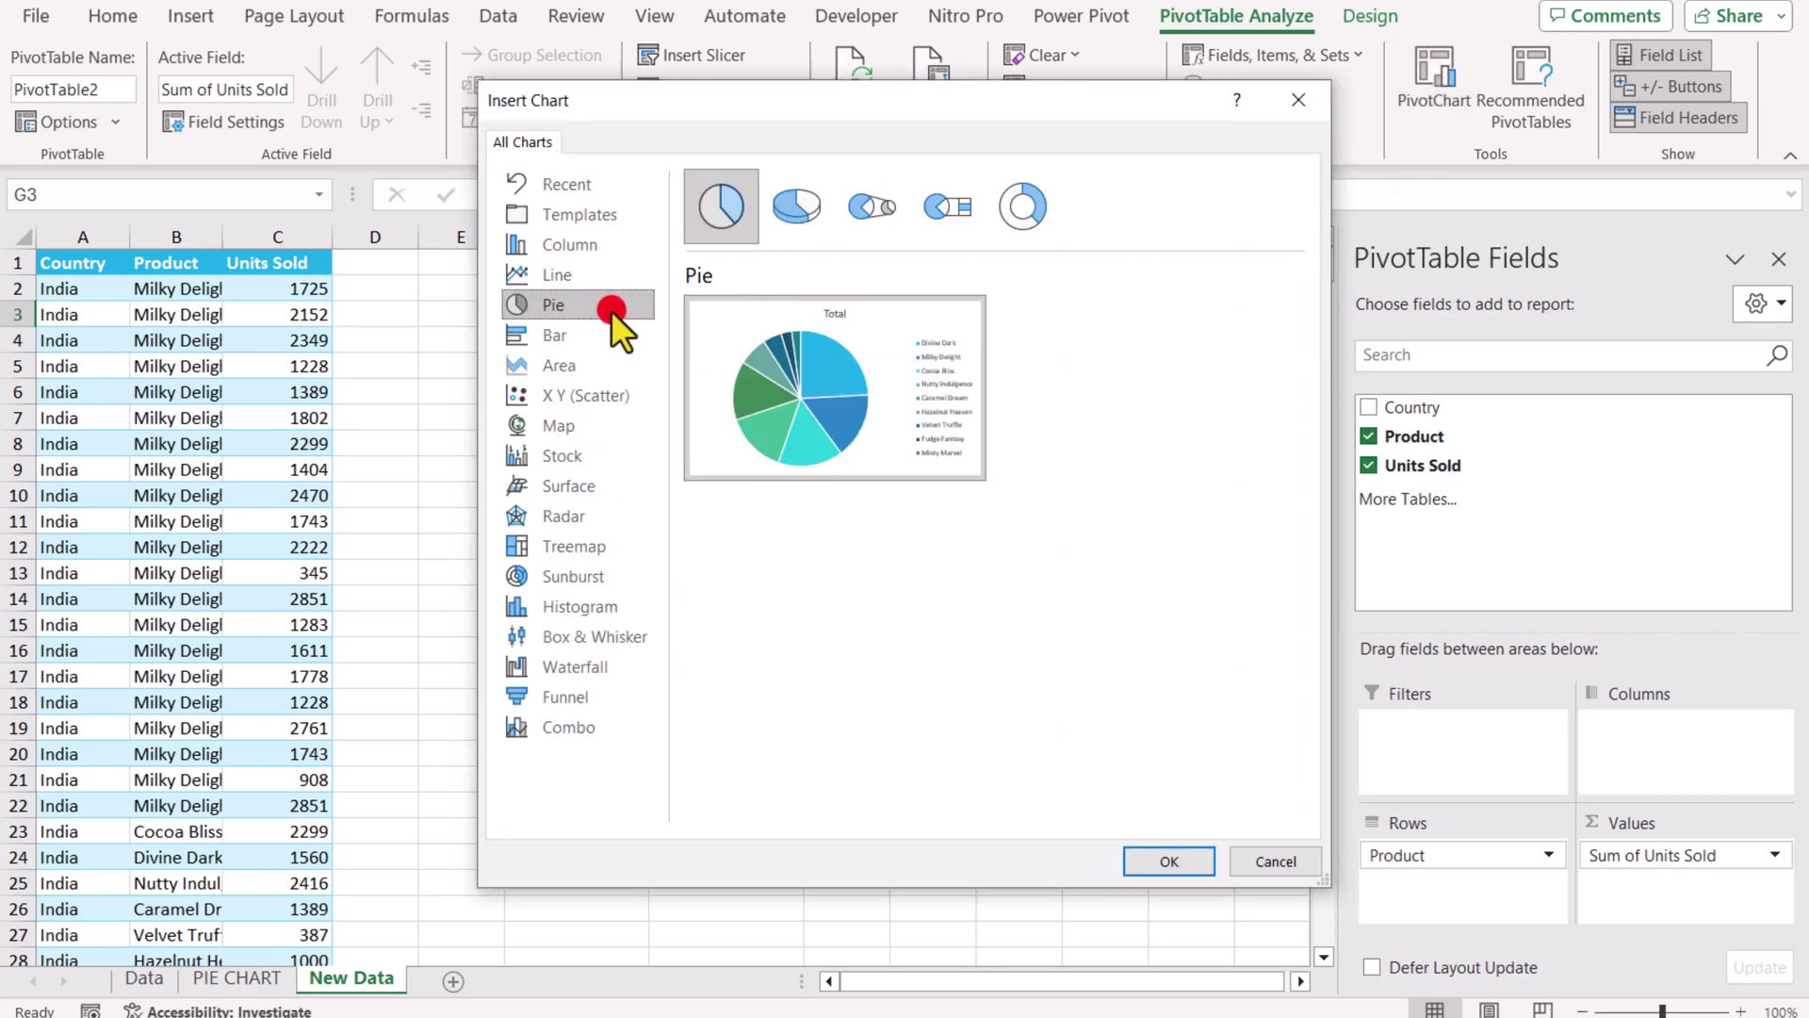
{"action": "left_click", "coordinate": [1021, 212]}
{"action": "left_click", "coordinate": [1157, 857]}
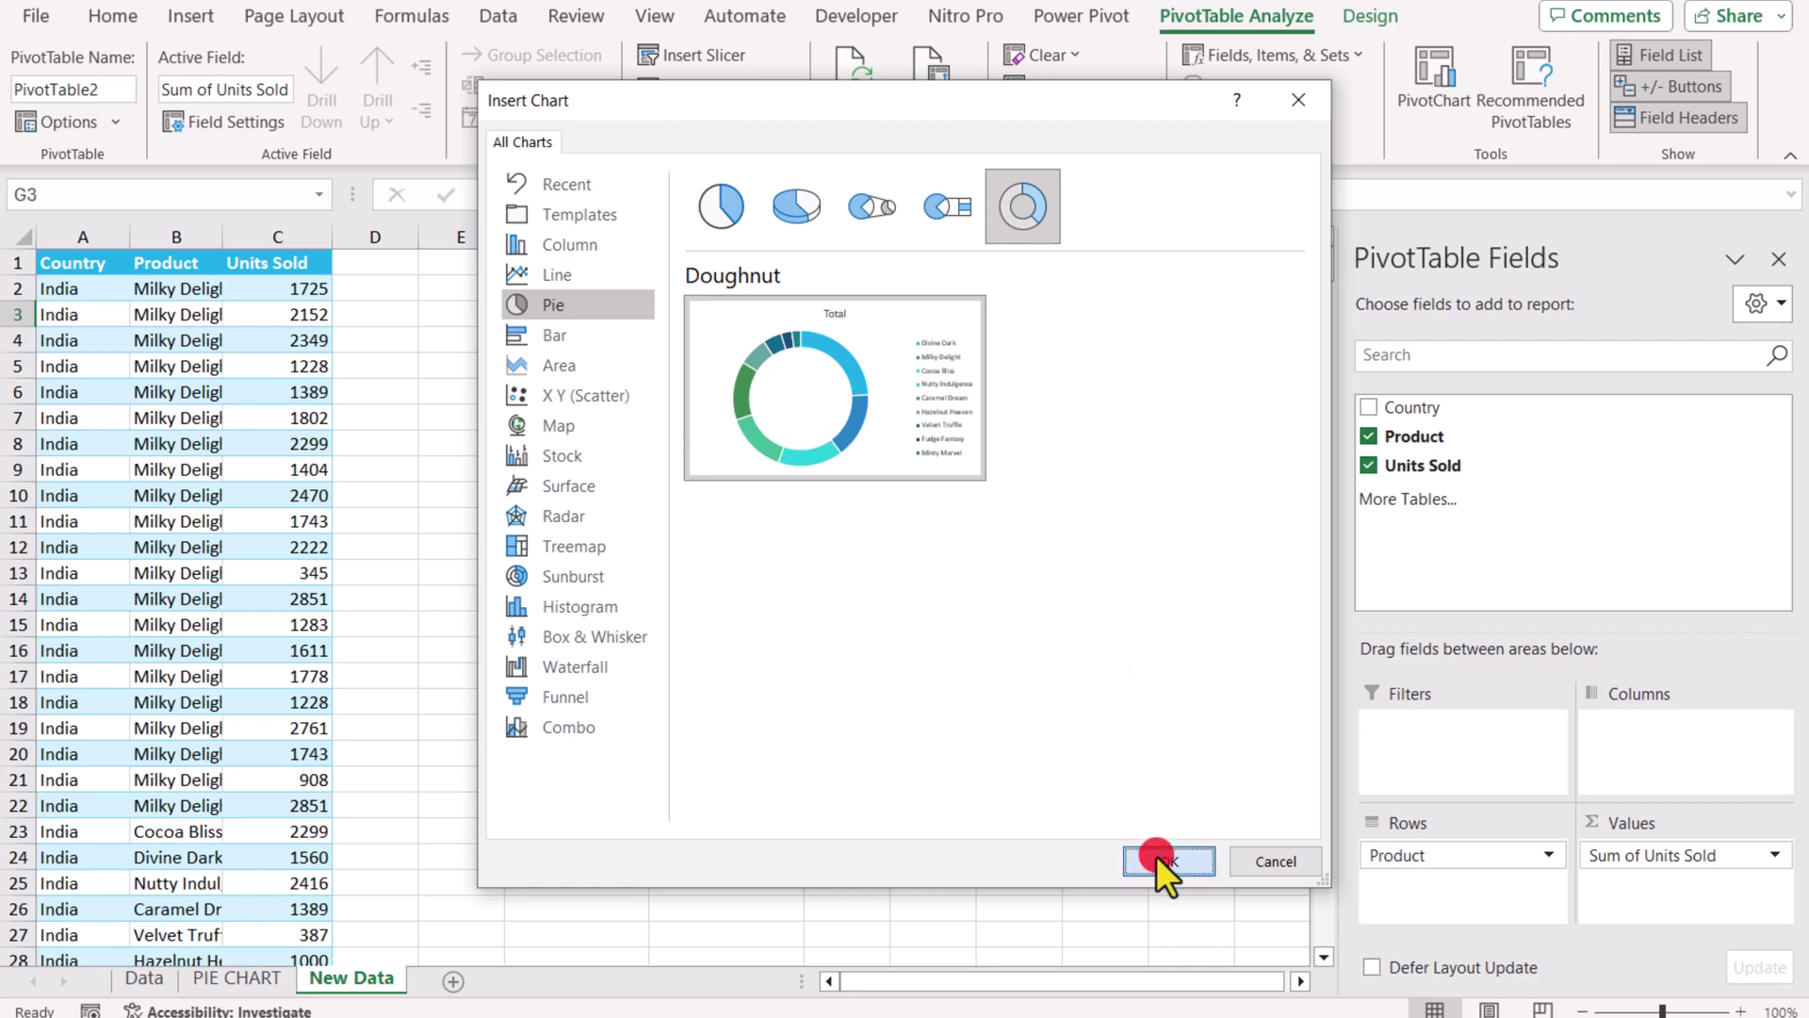
Set the doughnut series hole size to 25% and hide all chart field buttons.
{"action": "right_click", "coordinate": [688, 721]}
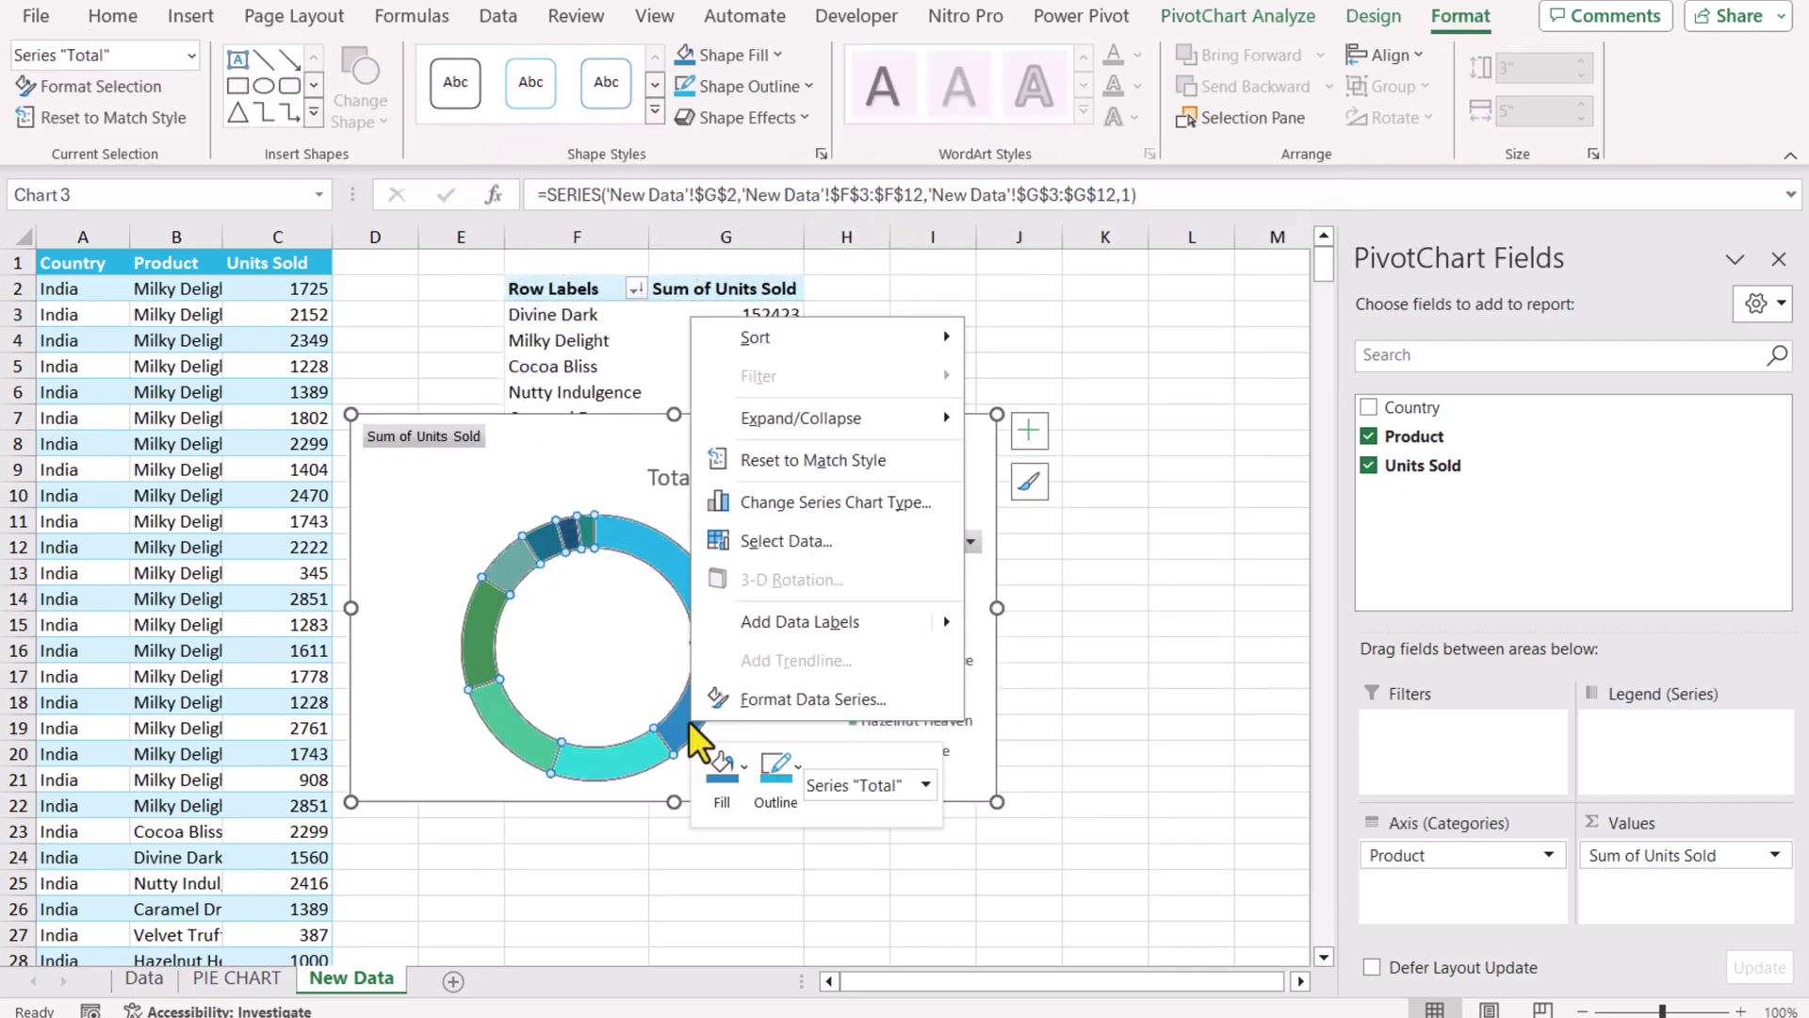
{"action": "left_click", "coordinate": [733, 709]}
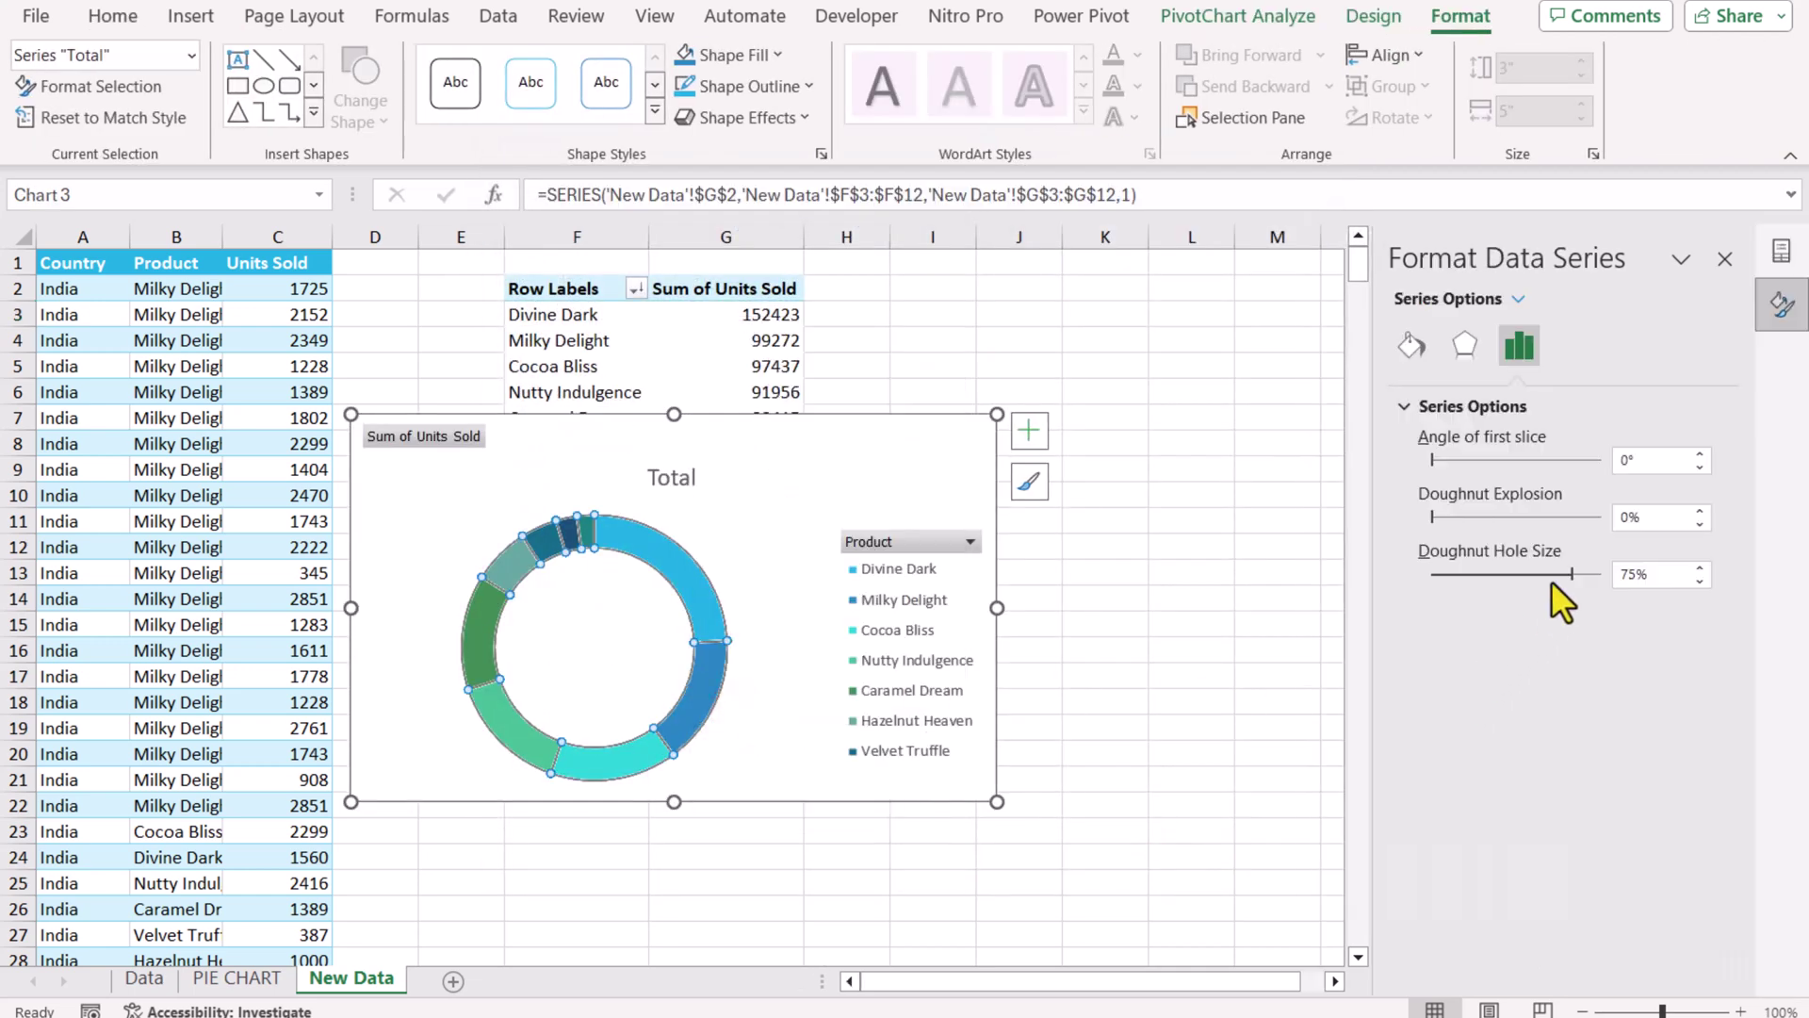
{"action": "left_click_drag", "start_coordinate": [1645, 575], "coordinate": [1604, 575]}
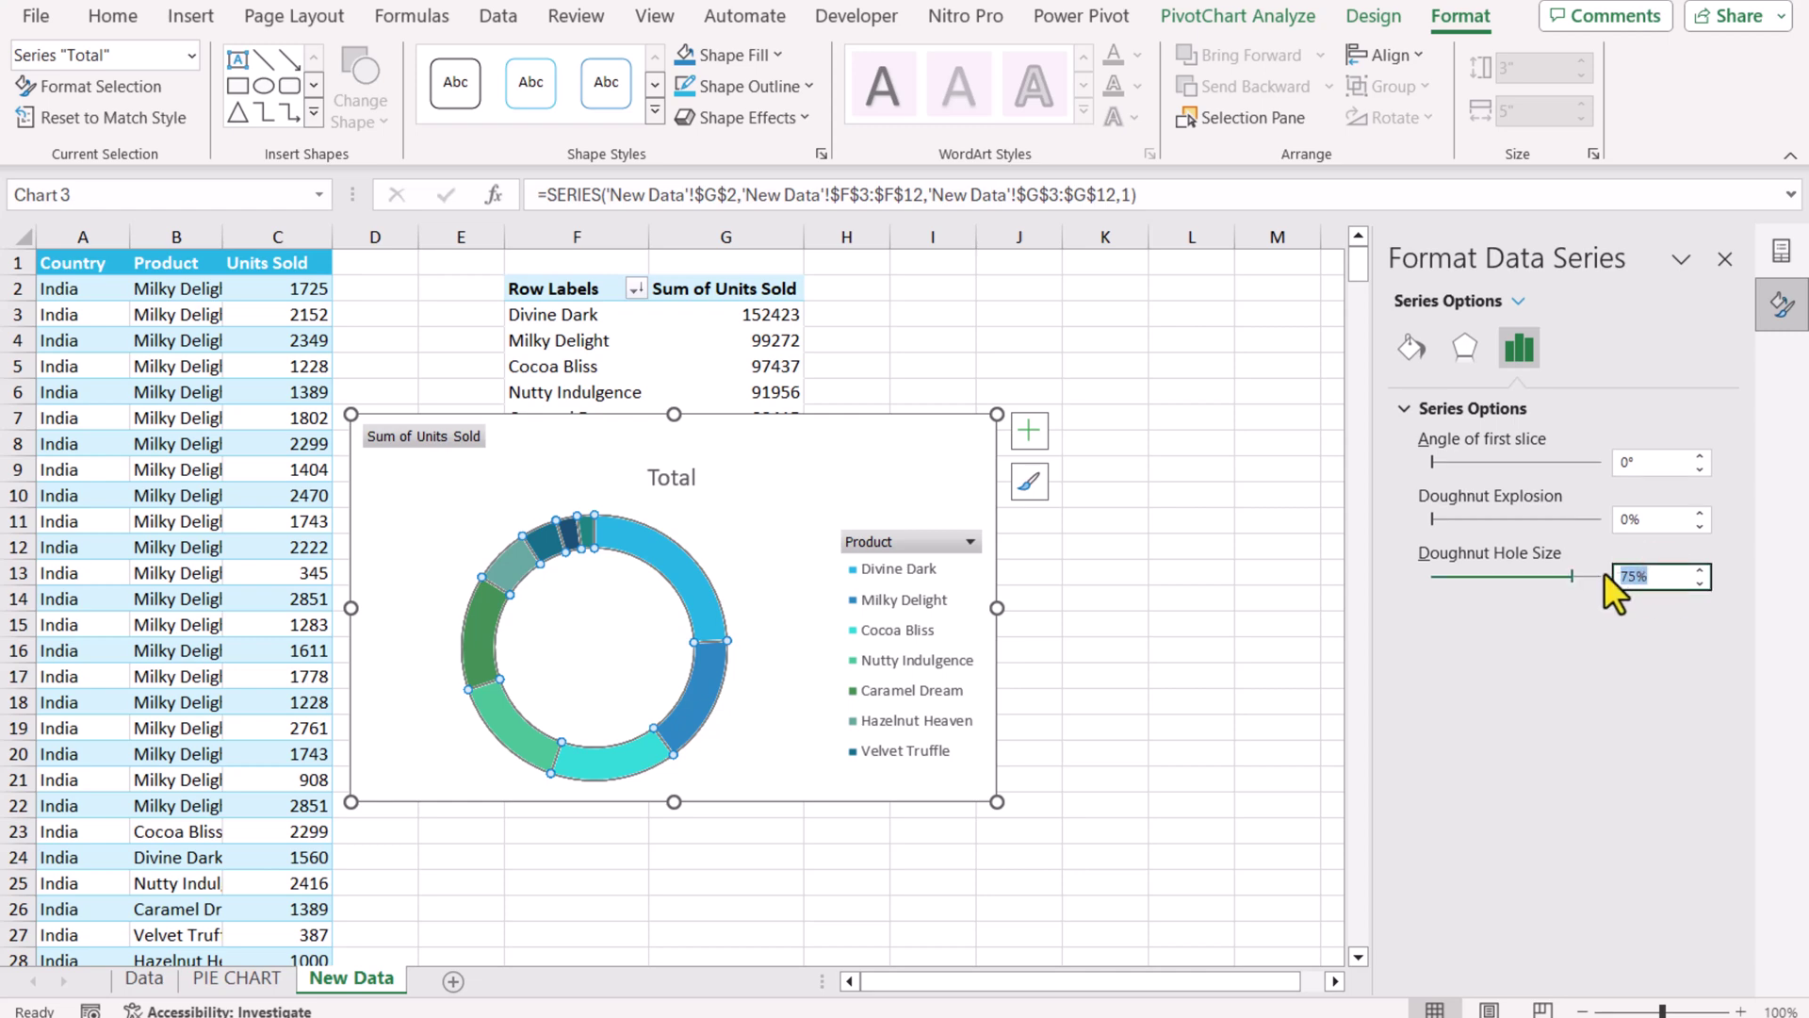
{"action": "type", "text": "25"}
{"action": "key", "text": "Return"}
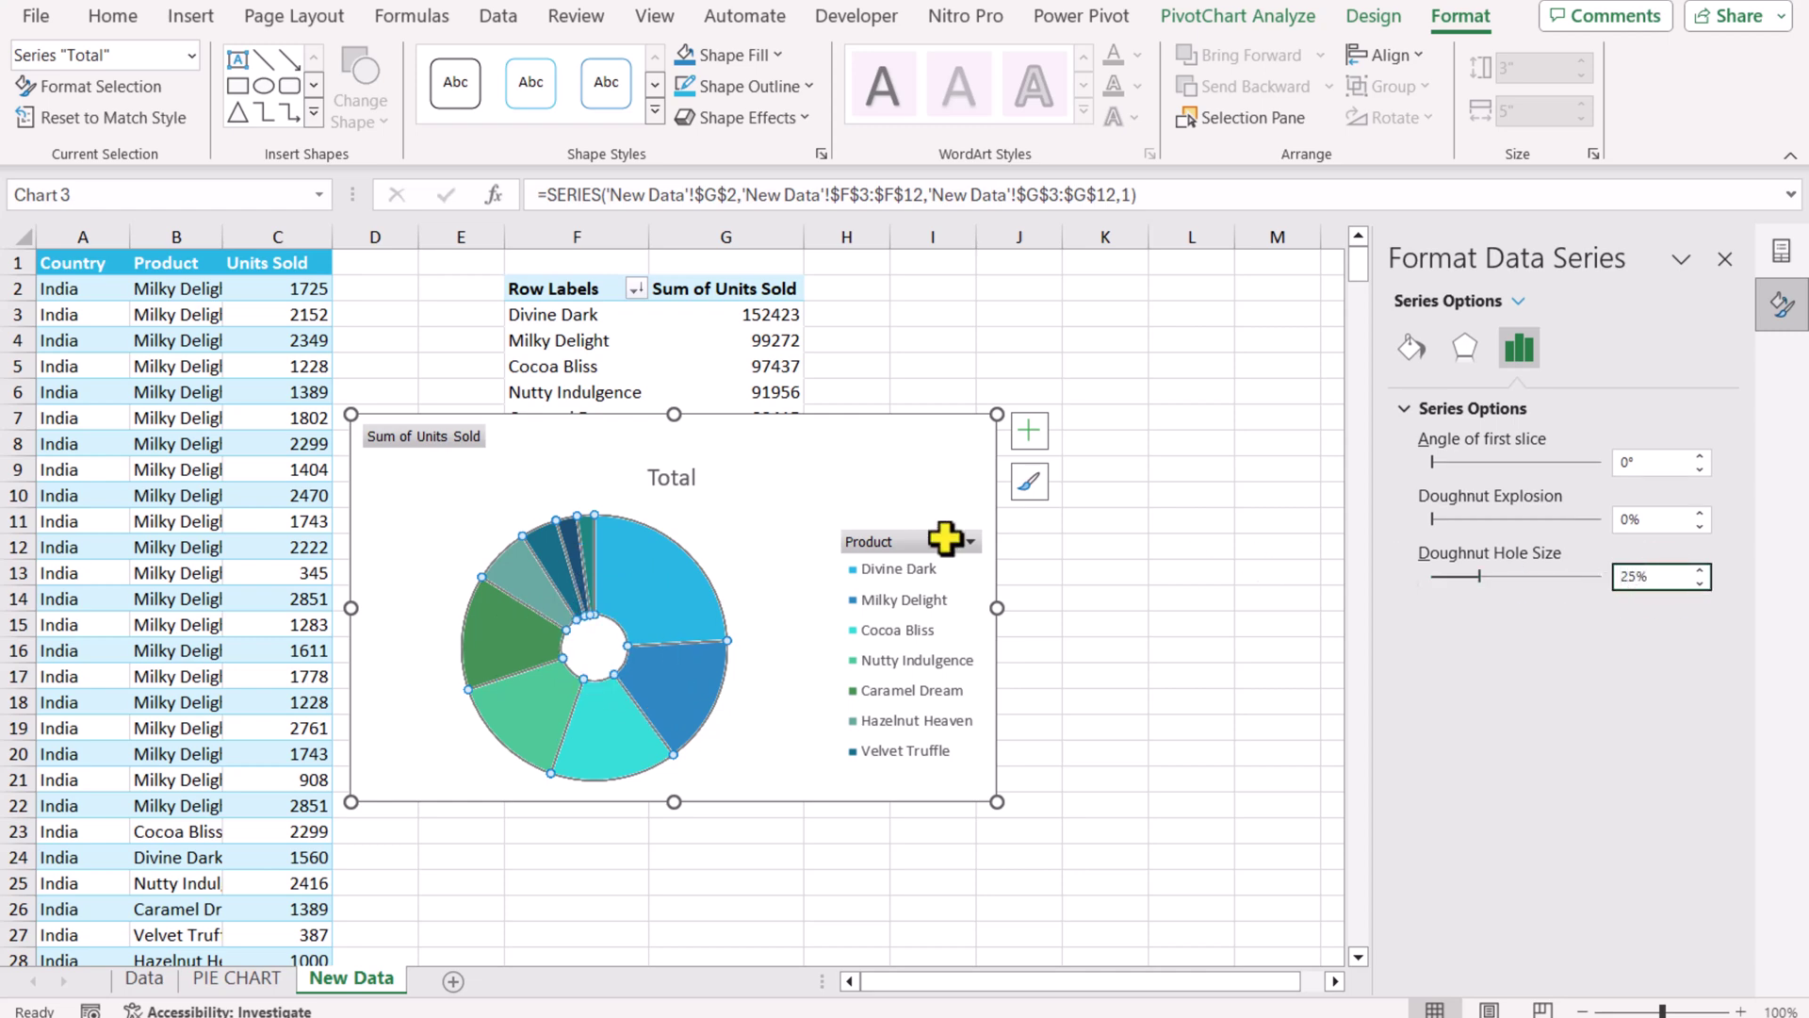
{"action": "right_click", "coordinate": [882, 543]}
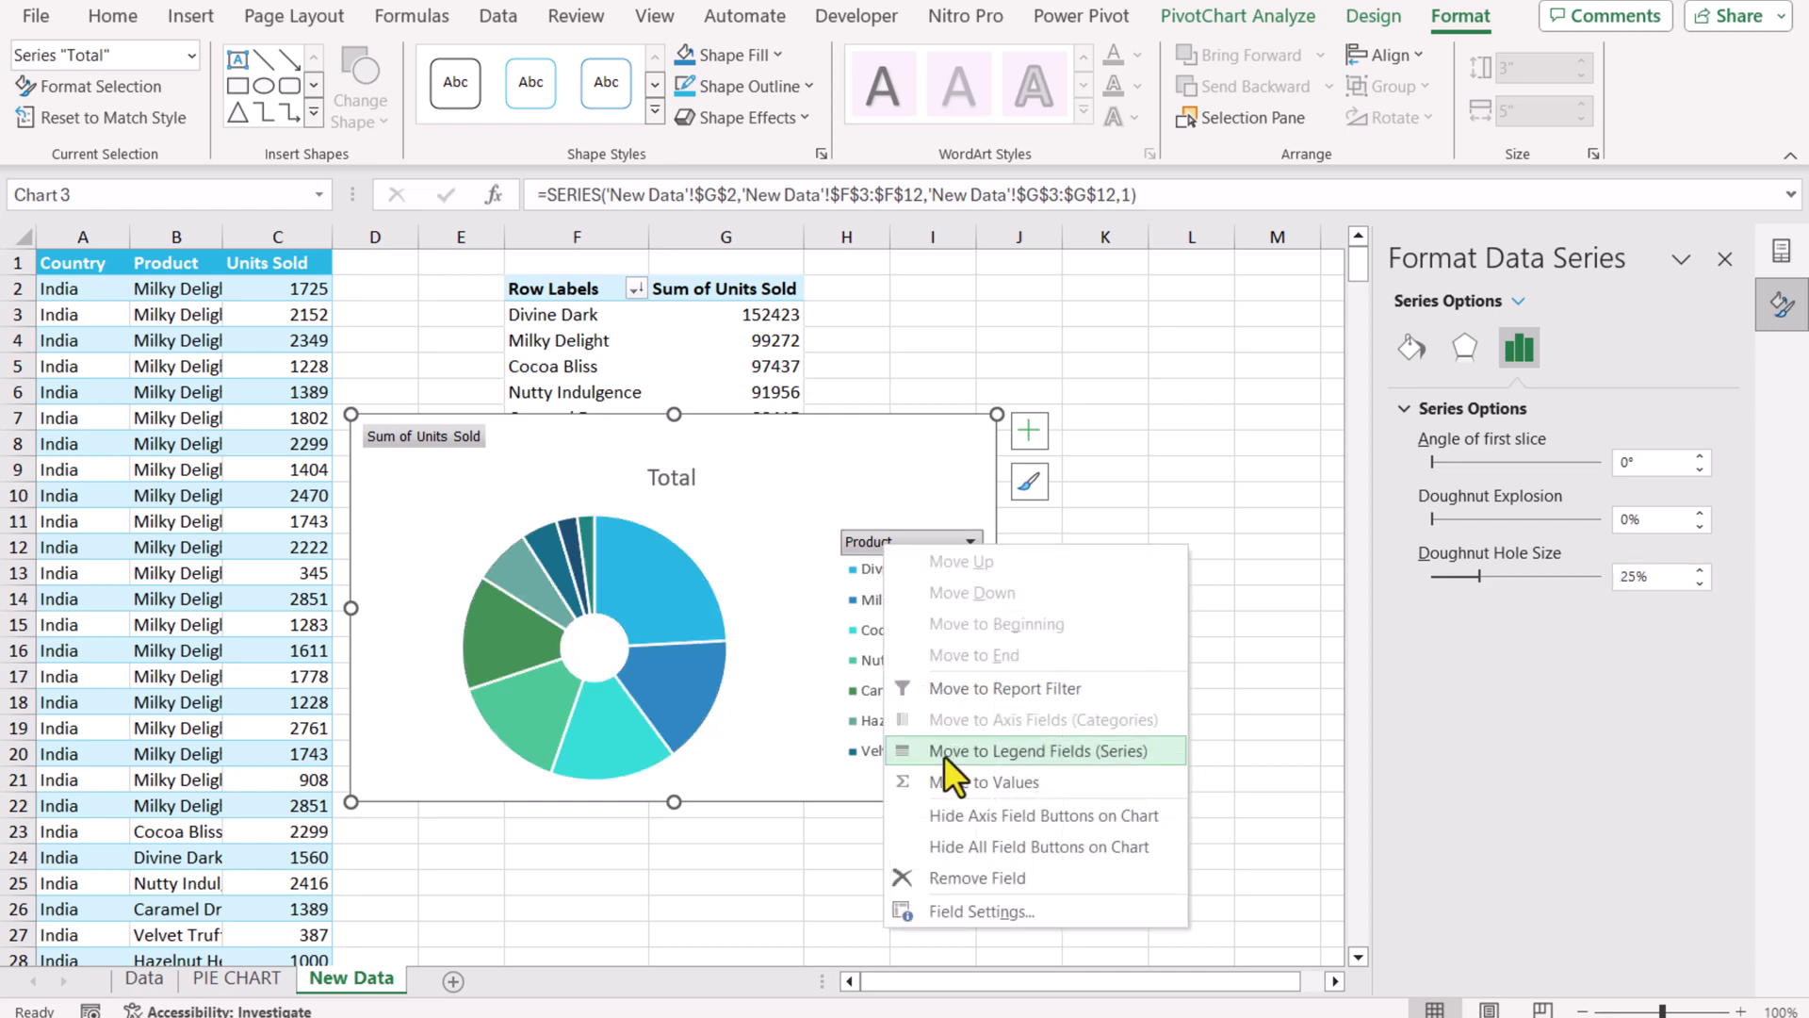
{"action": "left_click", "coordinate": [970, 851]}
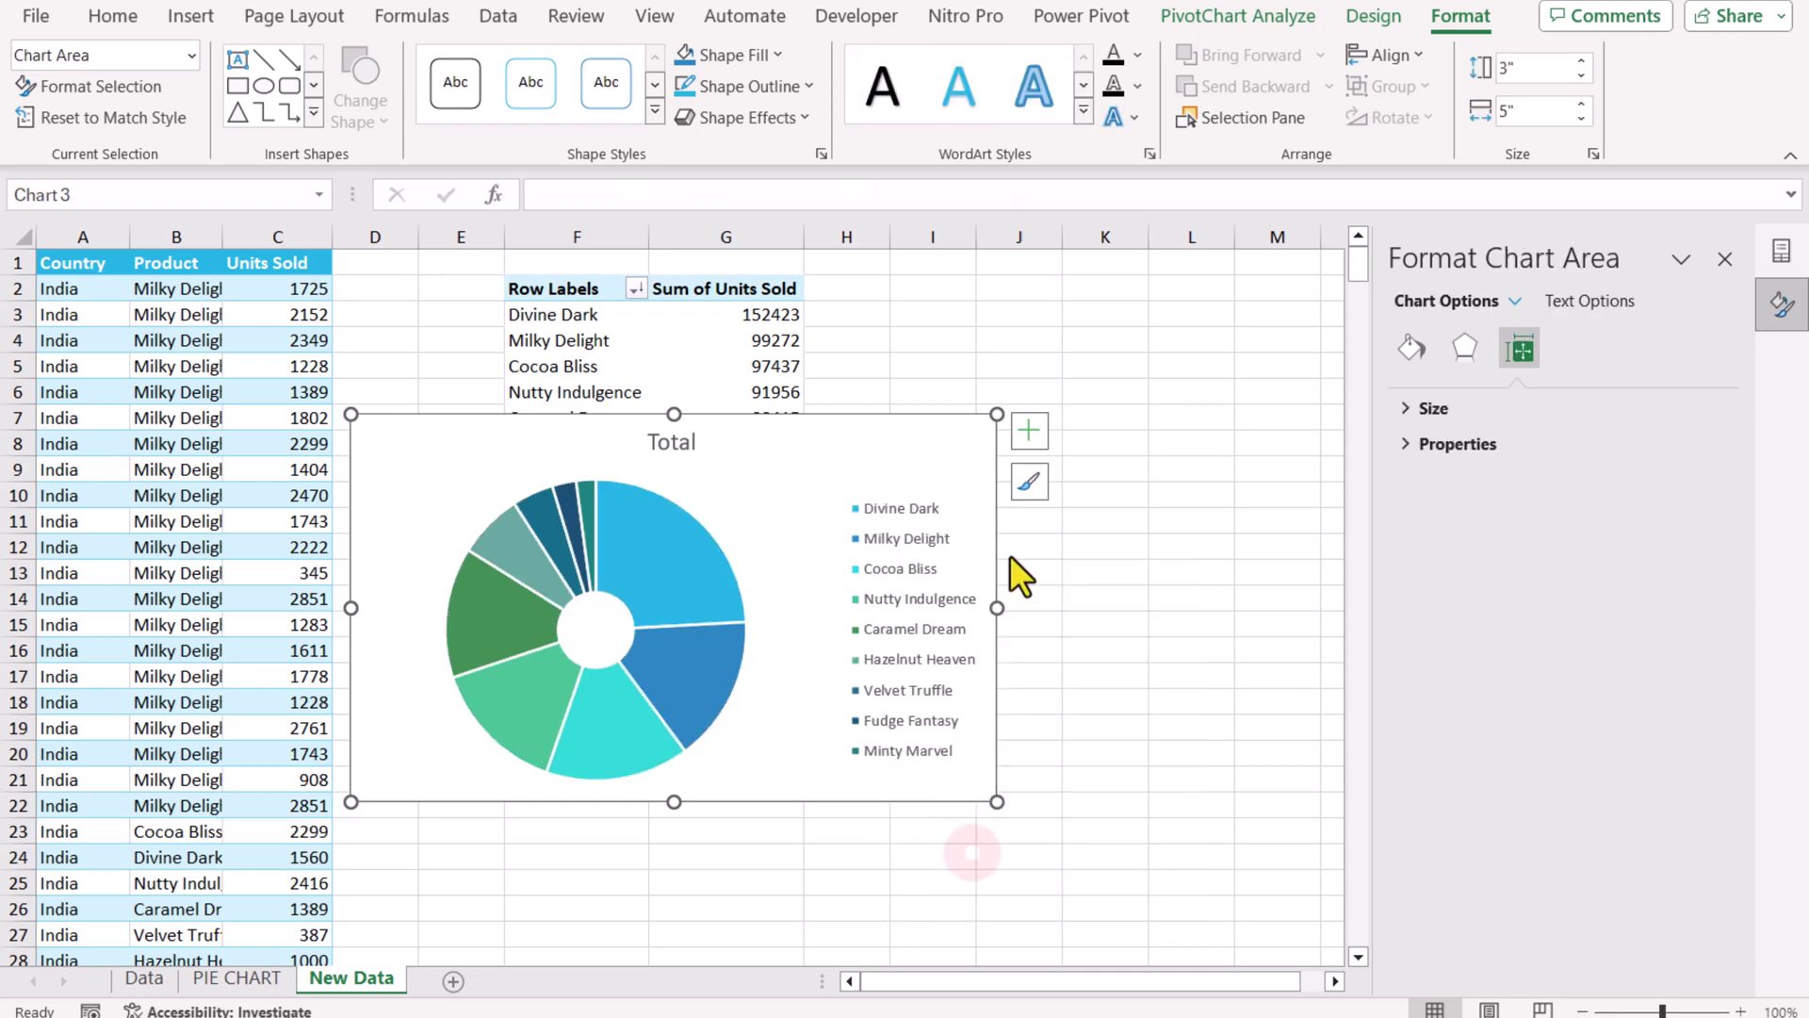
Add data labels showing percentages instead of values.
{"action": "left_click", "coordinate": [1028, 433]}
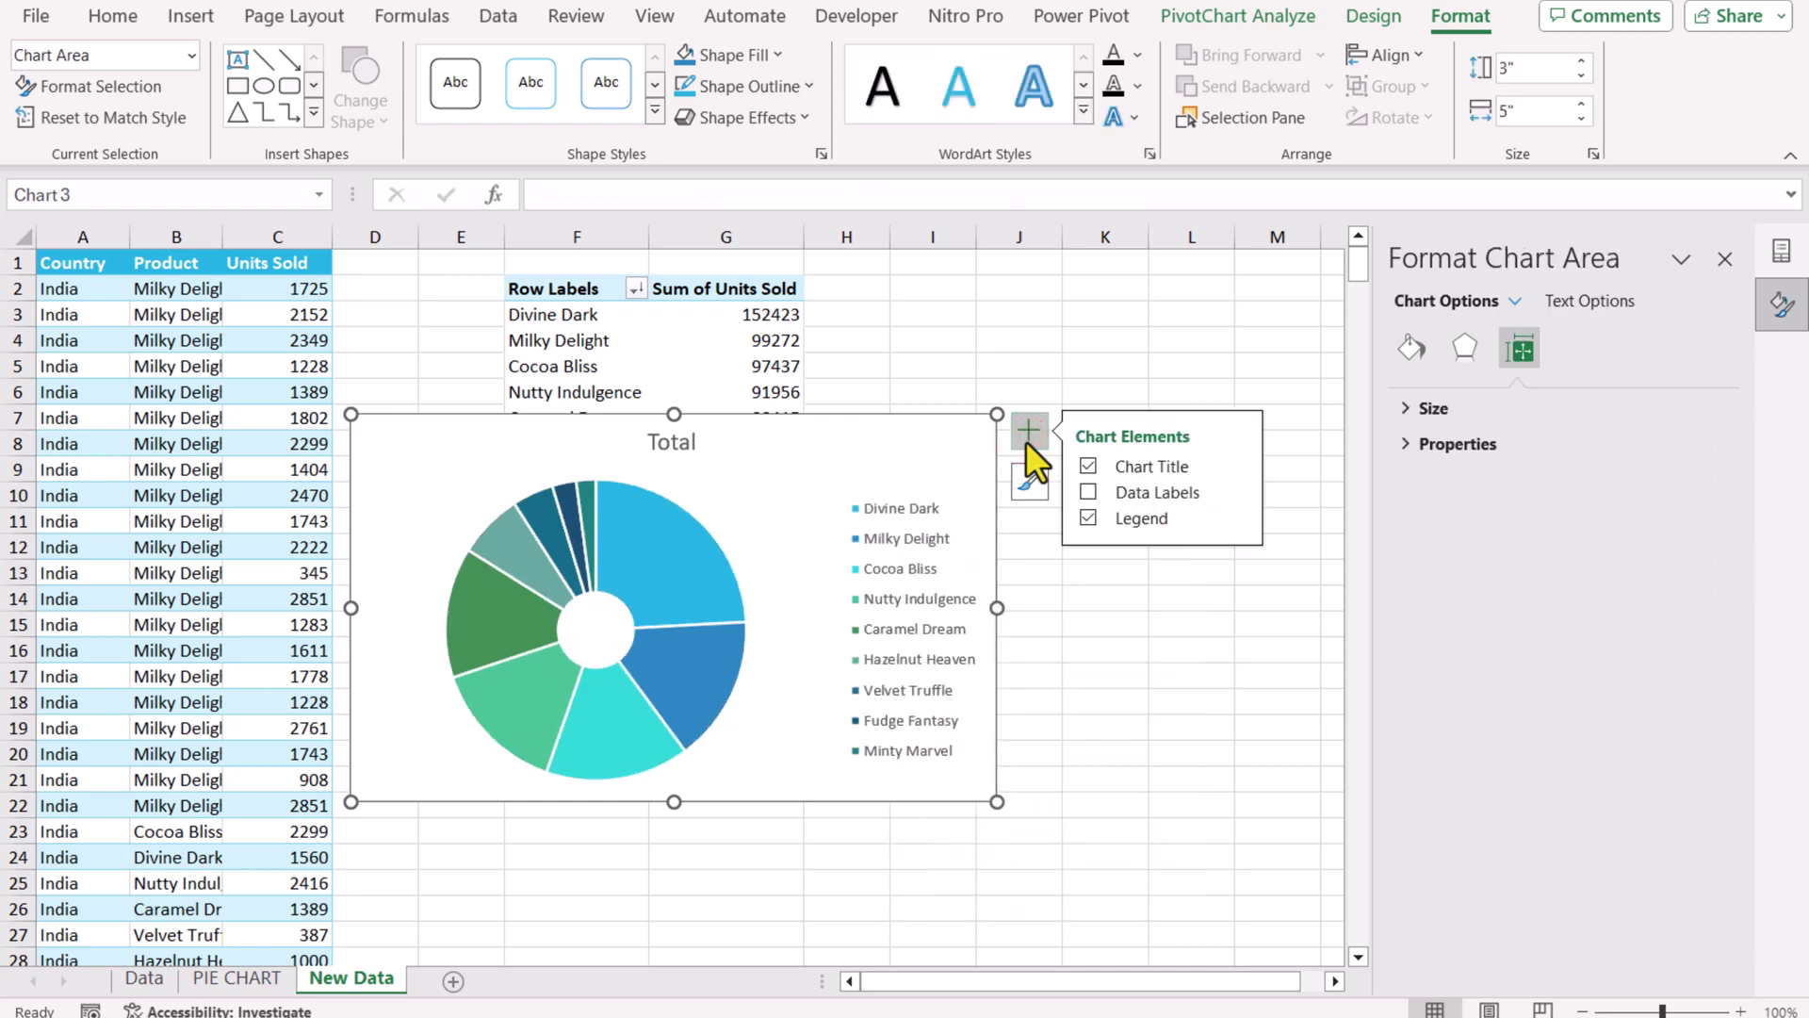
{"action": "left_click", "coordinate": [1236, 494]}
{"action": "left_click", "coordinate": [1311, 565]}
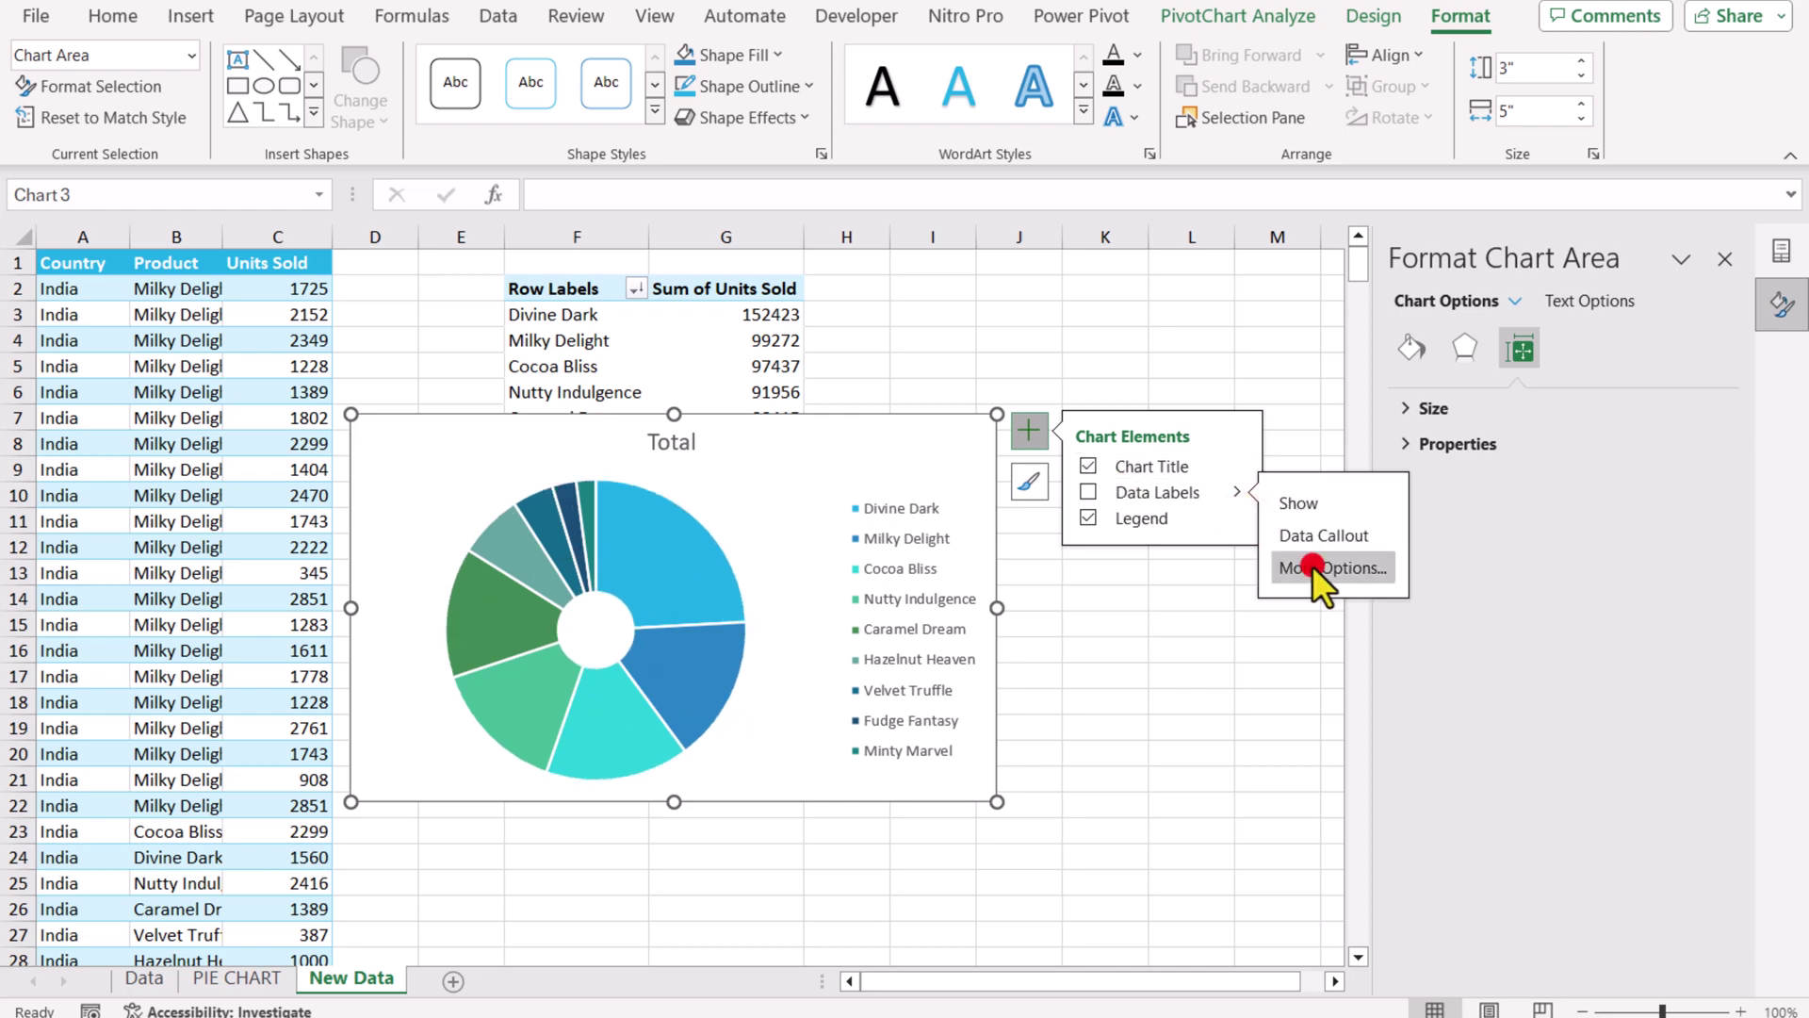
{"action": "left_click", "coordinate": [1579, 350]}
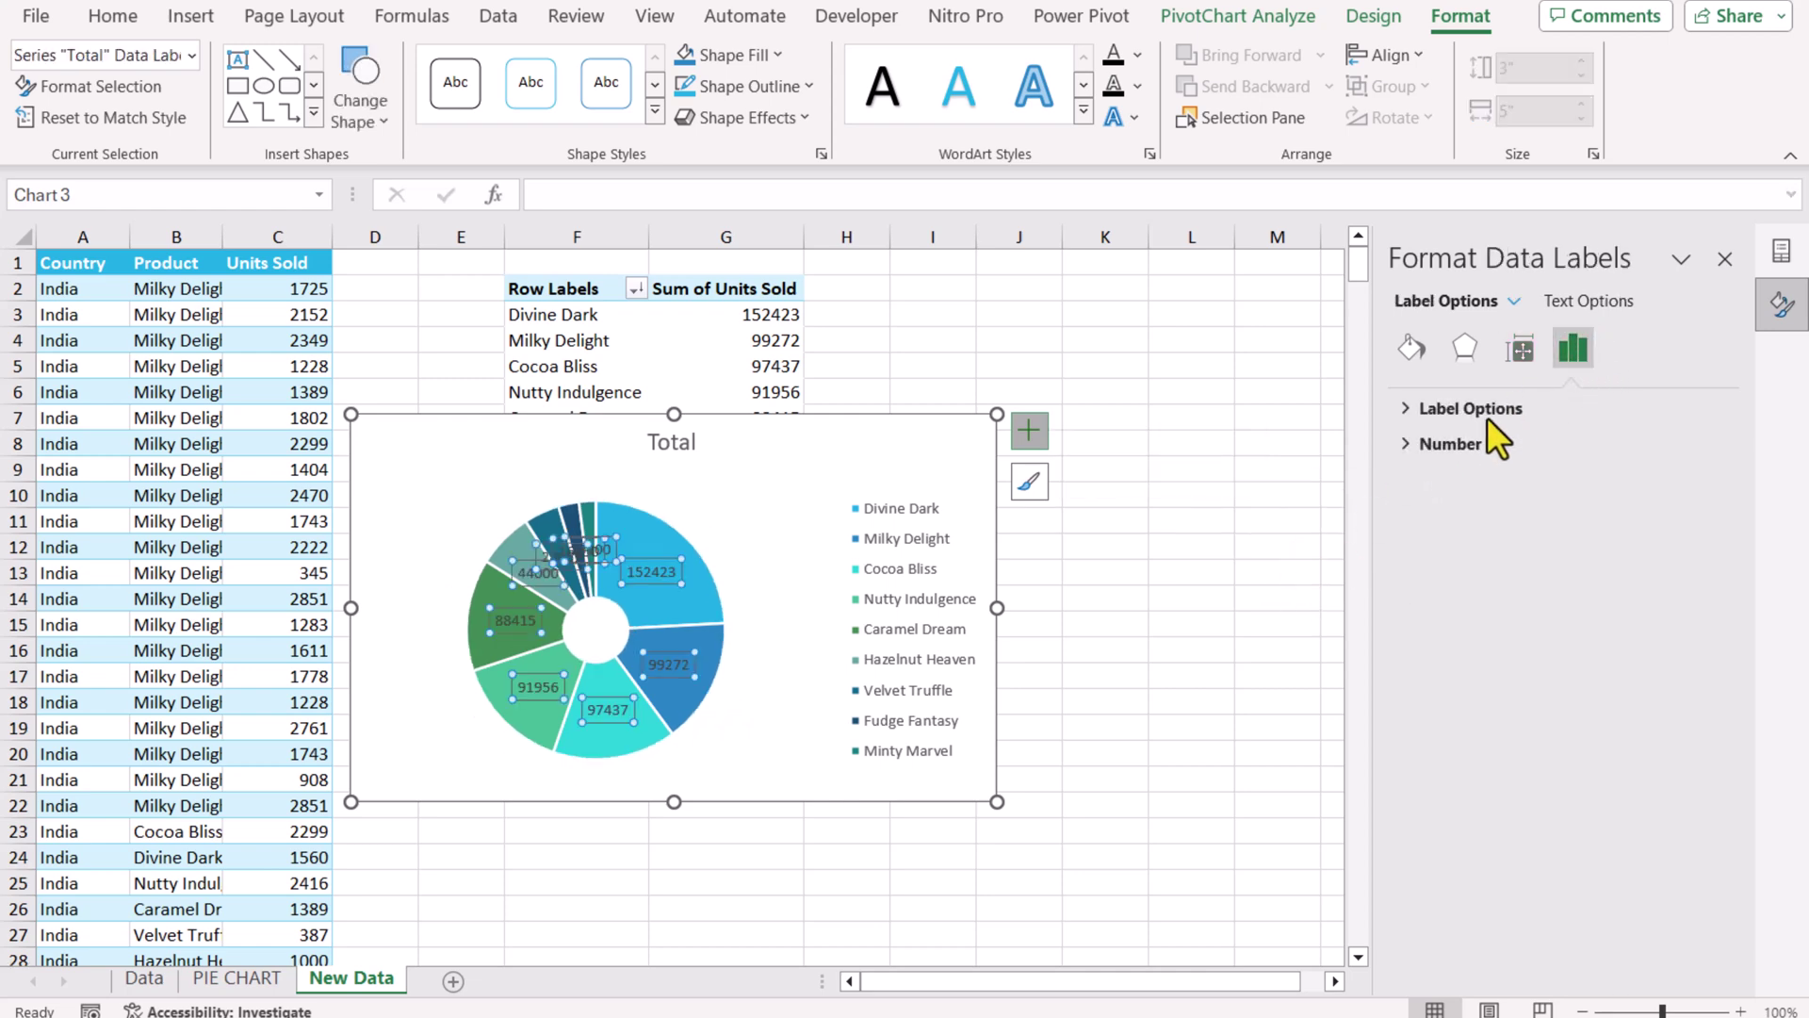
{"action": "left_click", "coordinate": [1484, 409]}
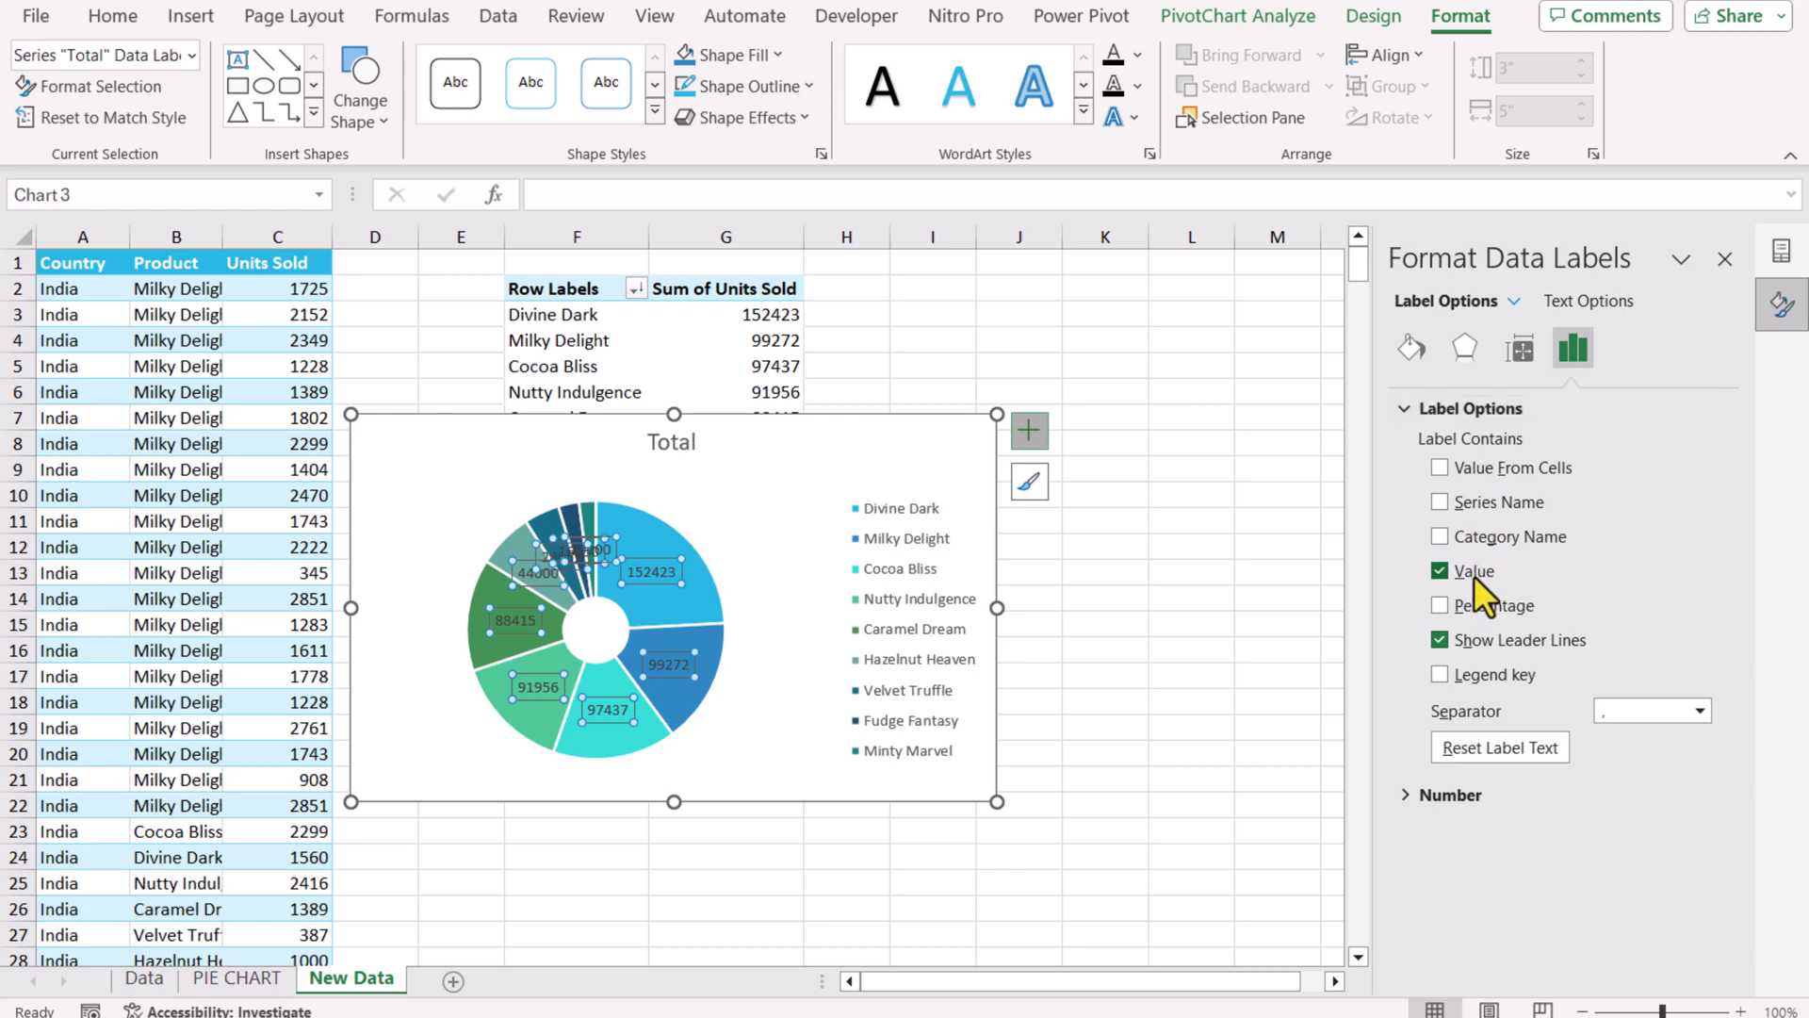
{"action": "left_click", "coordinate": [1474, 571]}
{"action": "left_click", "coordinate": [1478, 603]}
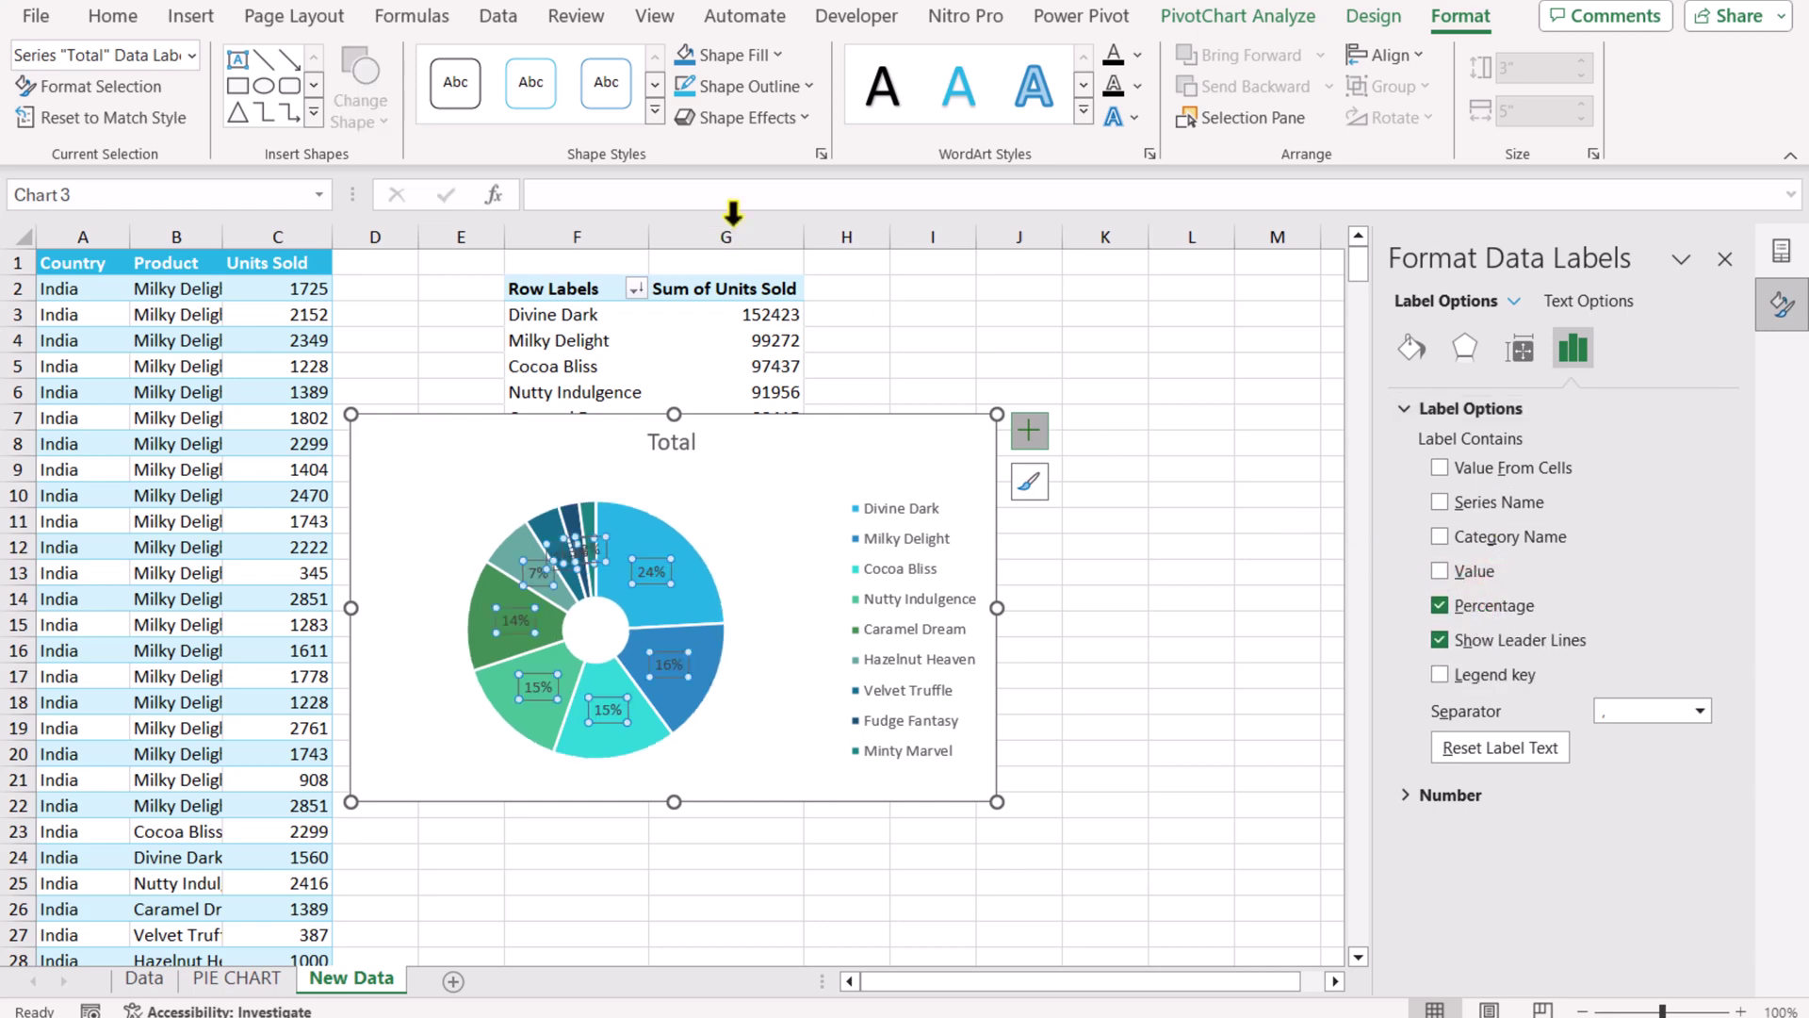
Make the percentage labels white at font size 11.
{"action": "left_click", "coordinate": [1136, 55]}
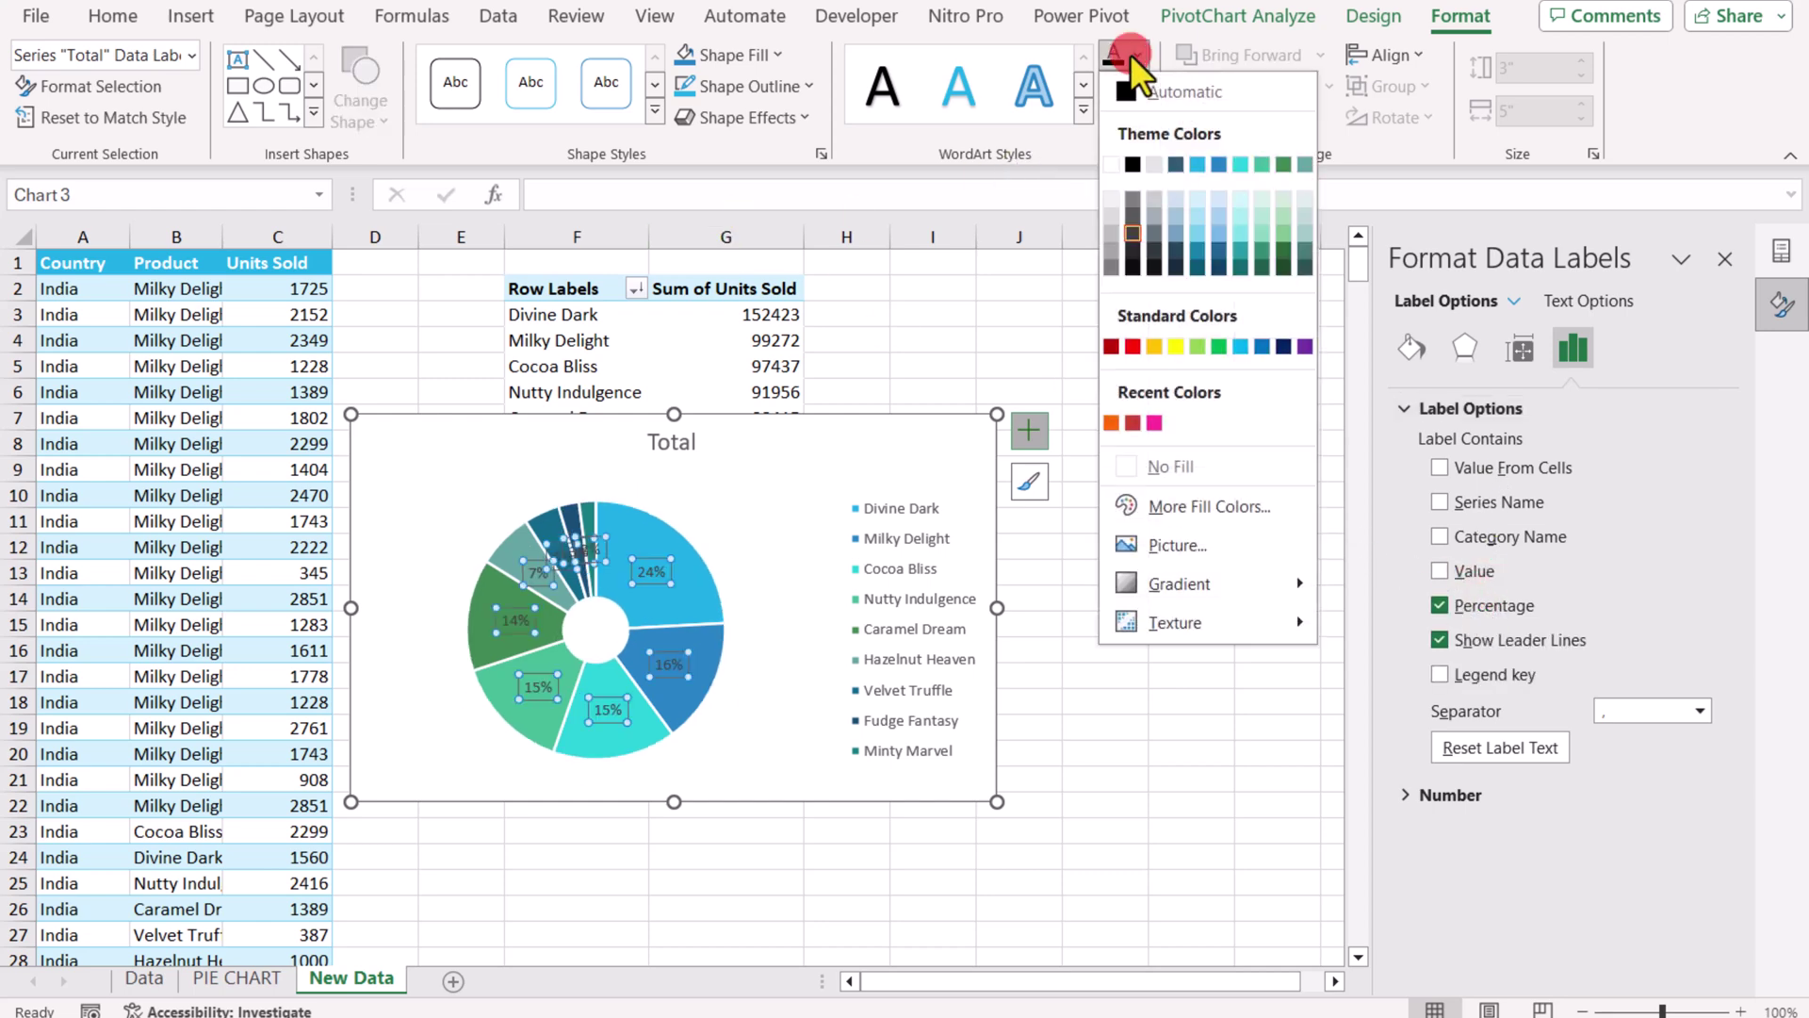
{"action": "left_click", "coordinate": [1113, 166]}
{"action": "left_click", "coordinate": [112, 15]}
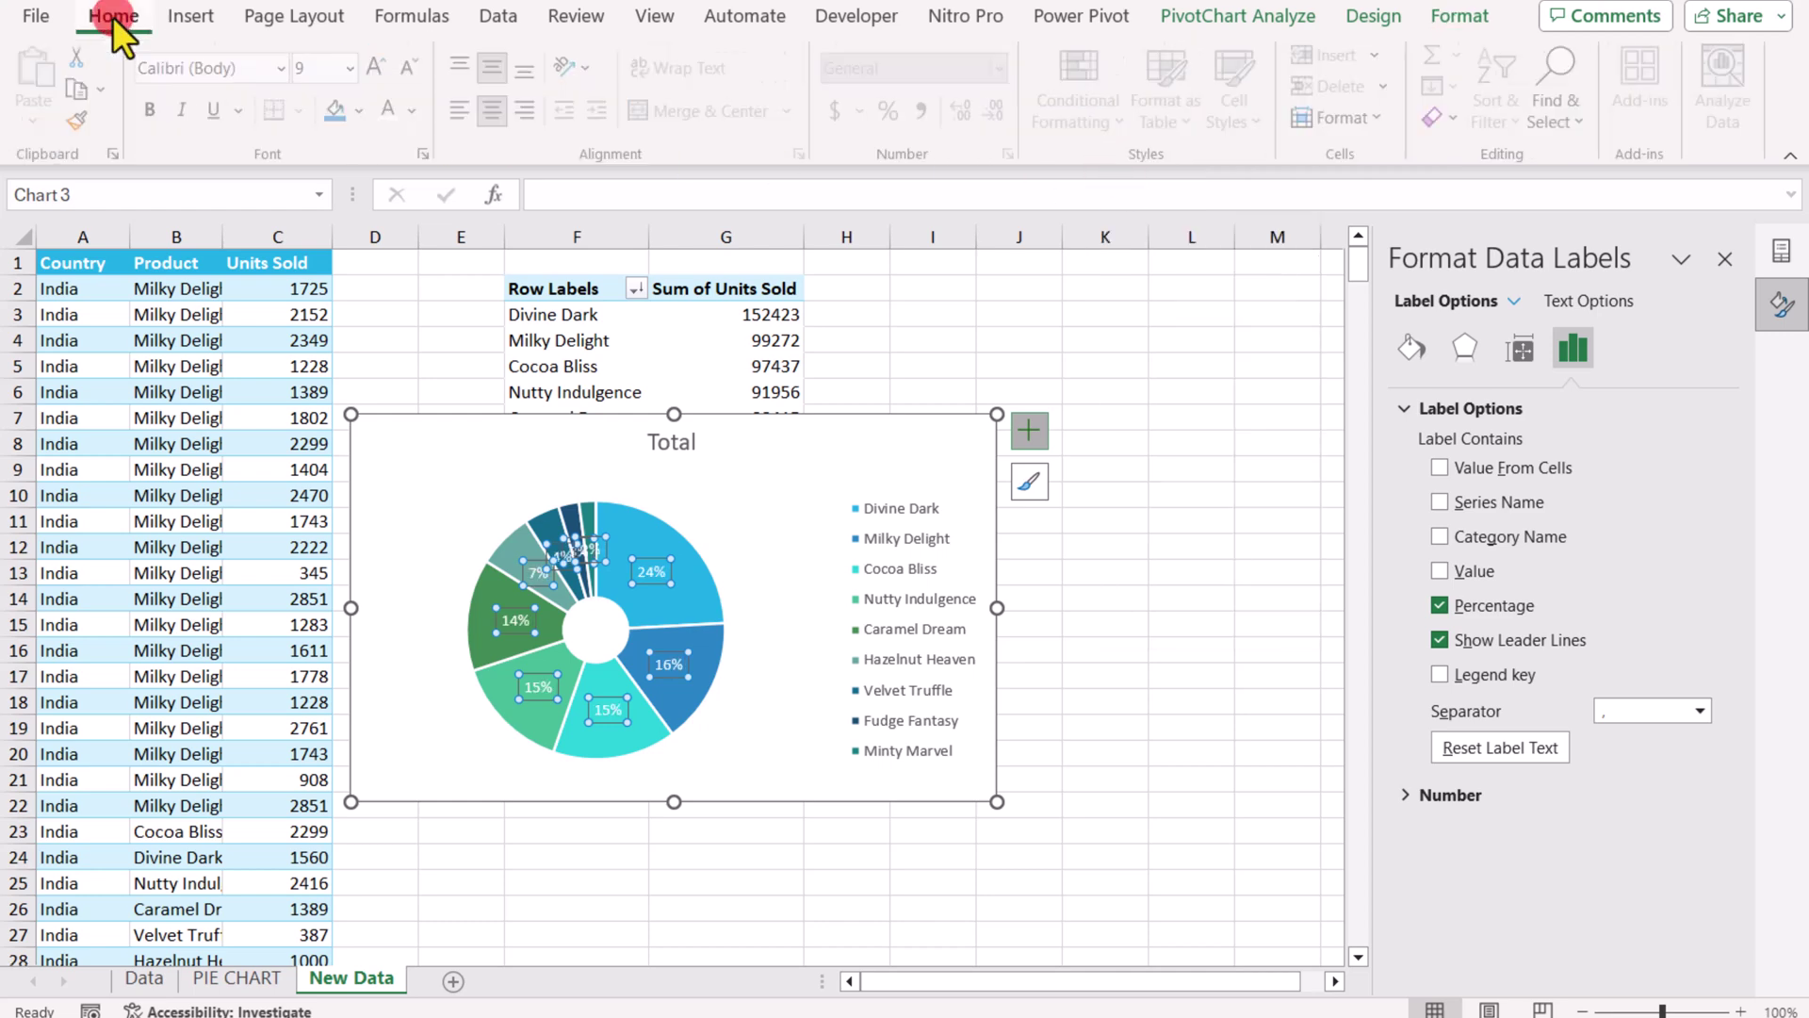
{"action": "left_click", "coordinate": [382, 68]}
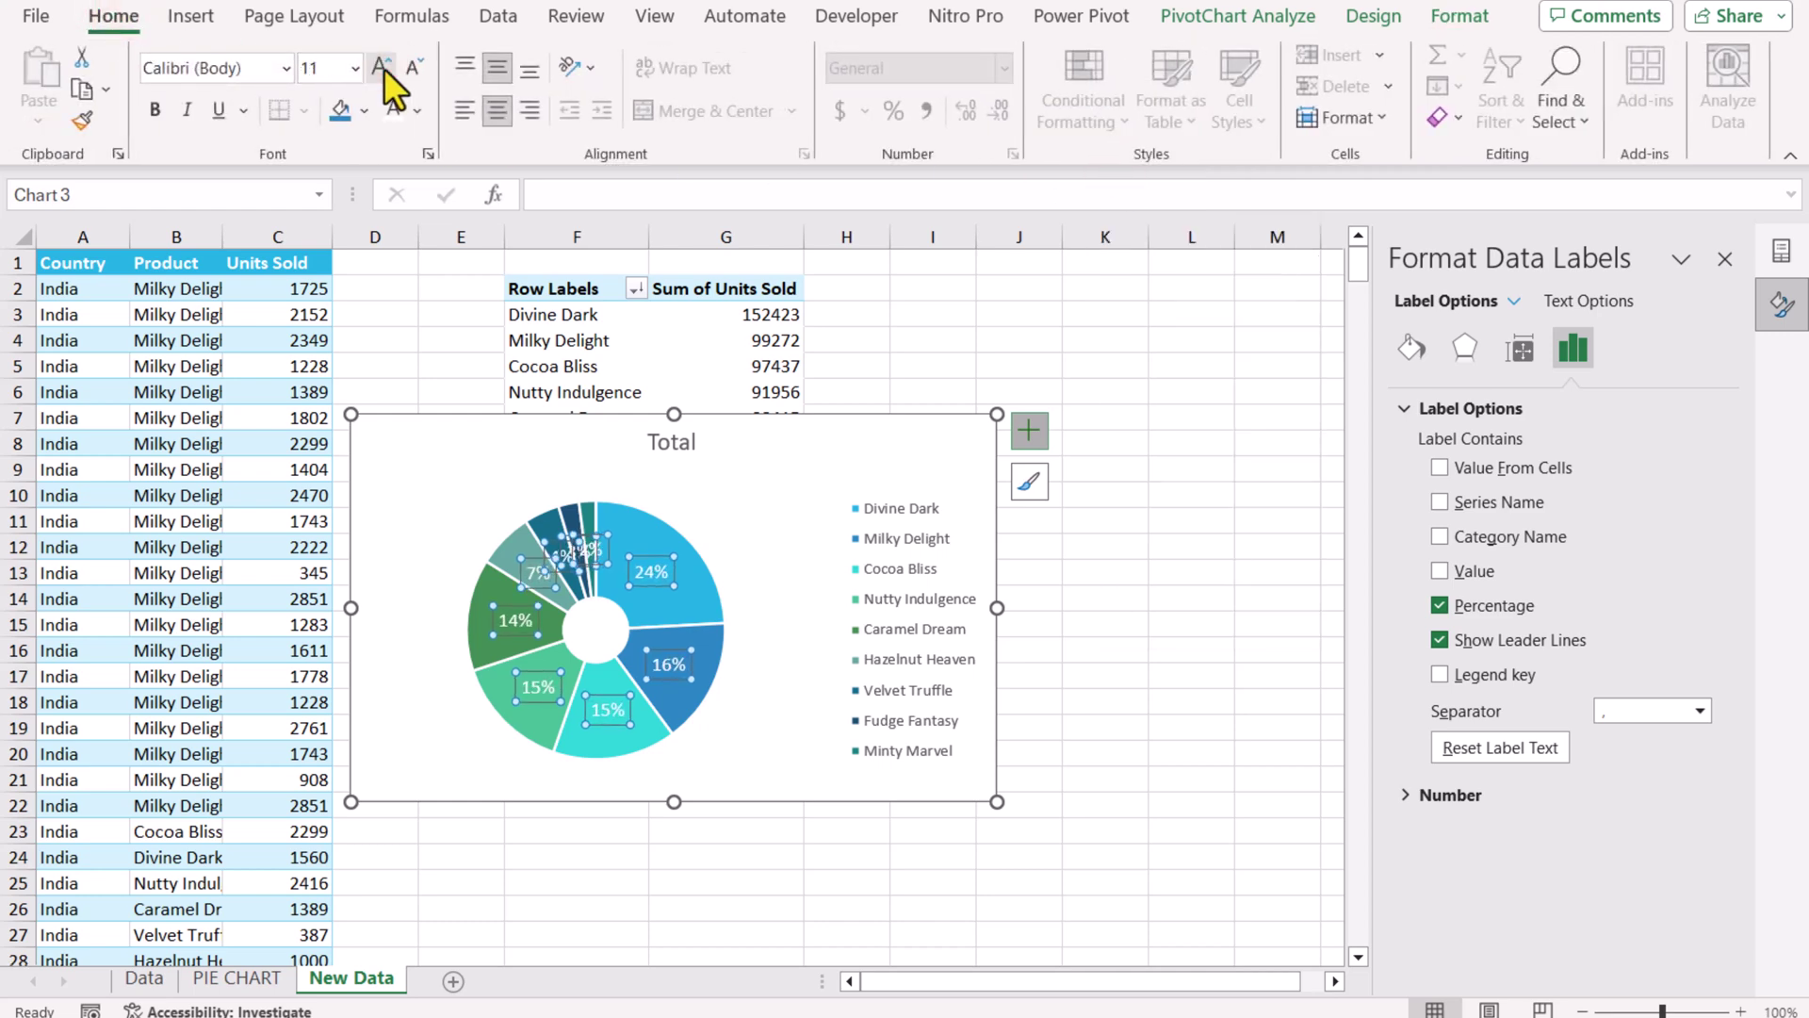
{"action": "left_click", "coordinate": [1178, 572]}
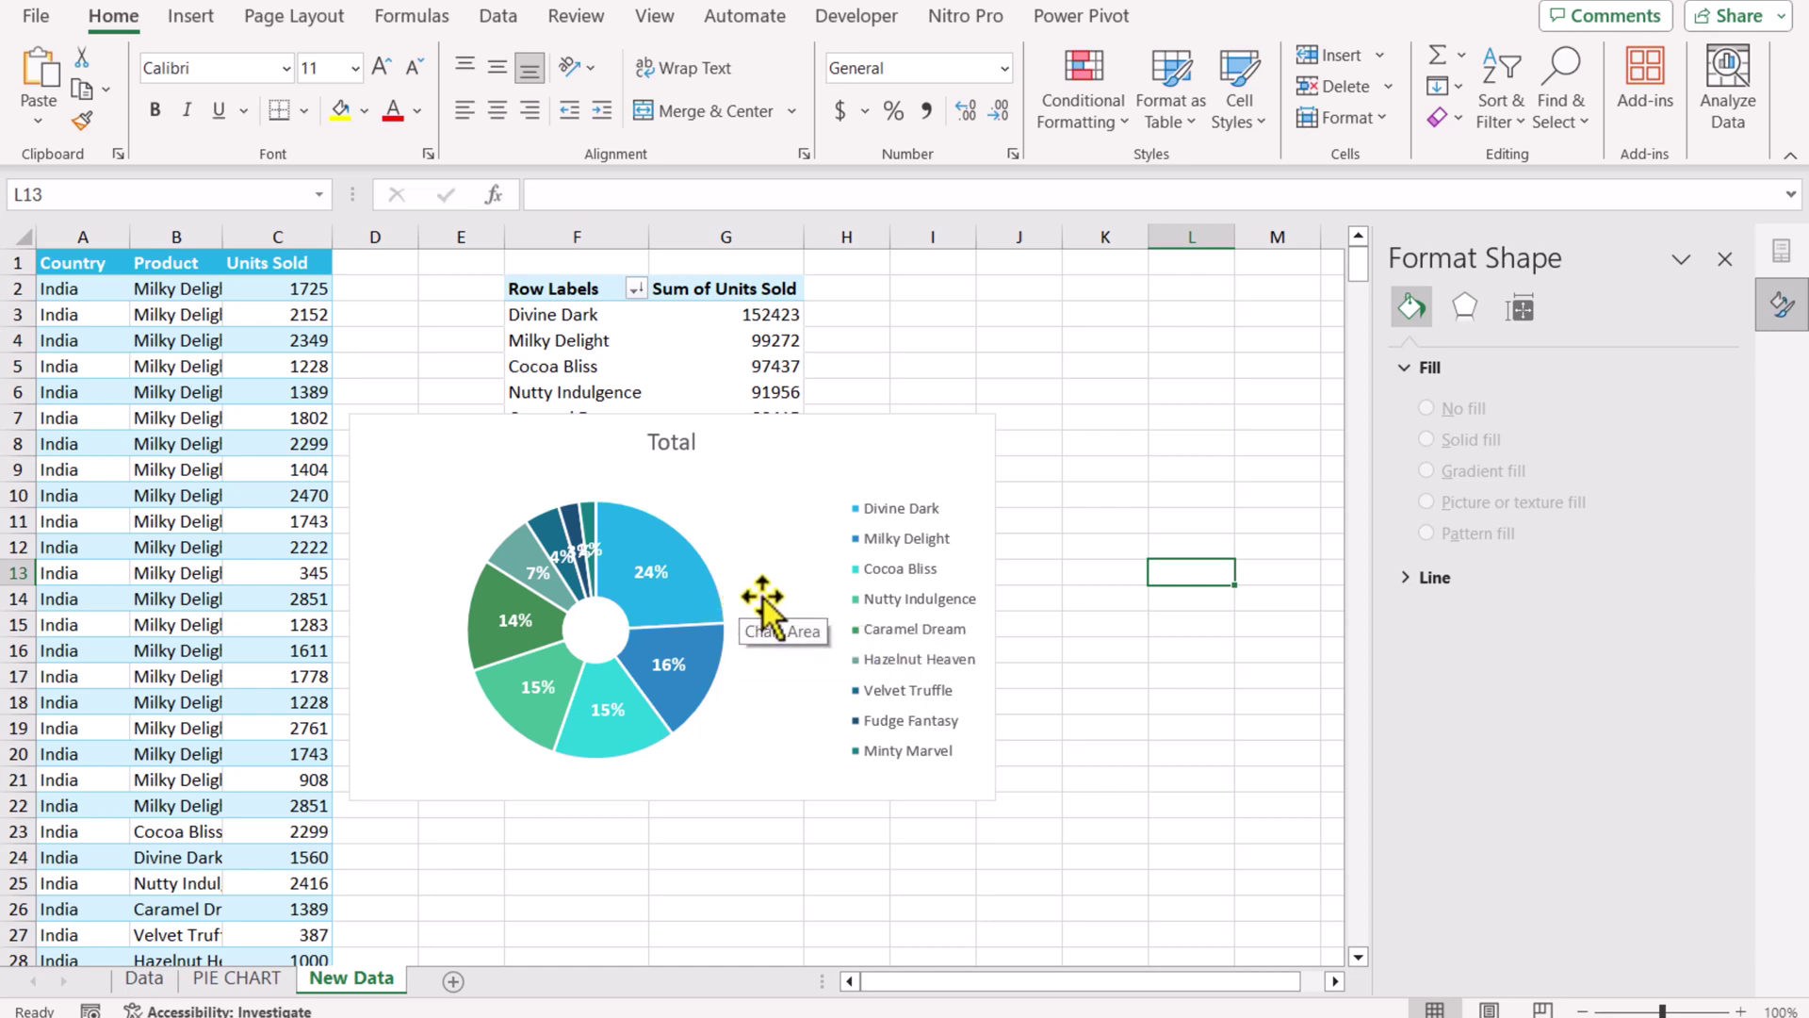
Delete the pie chart and turn off the PivotTable's grand totals for rows and columns.
{"action": "left_click", "coordinate": [800, 506]}
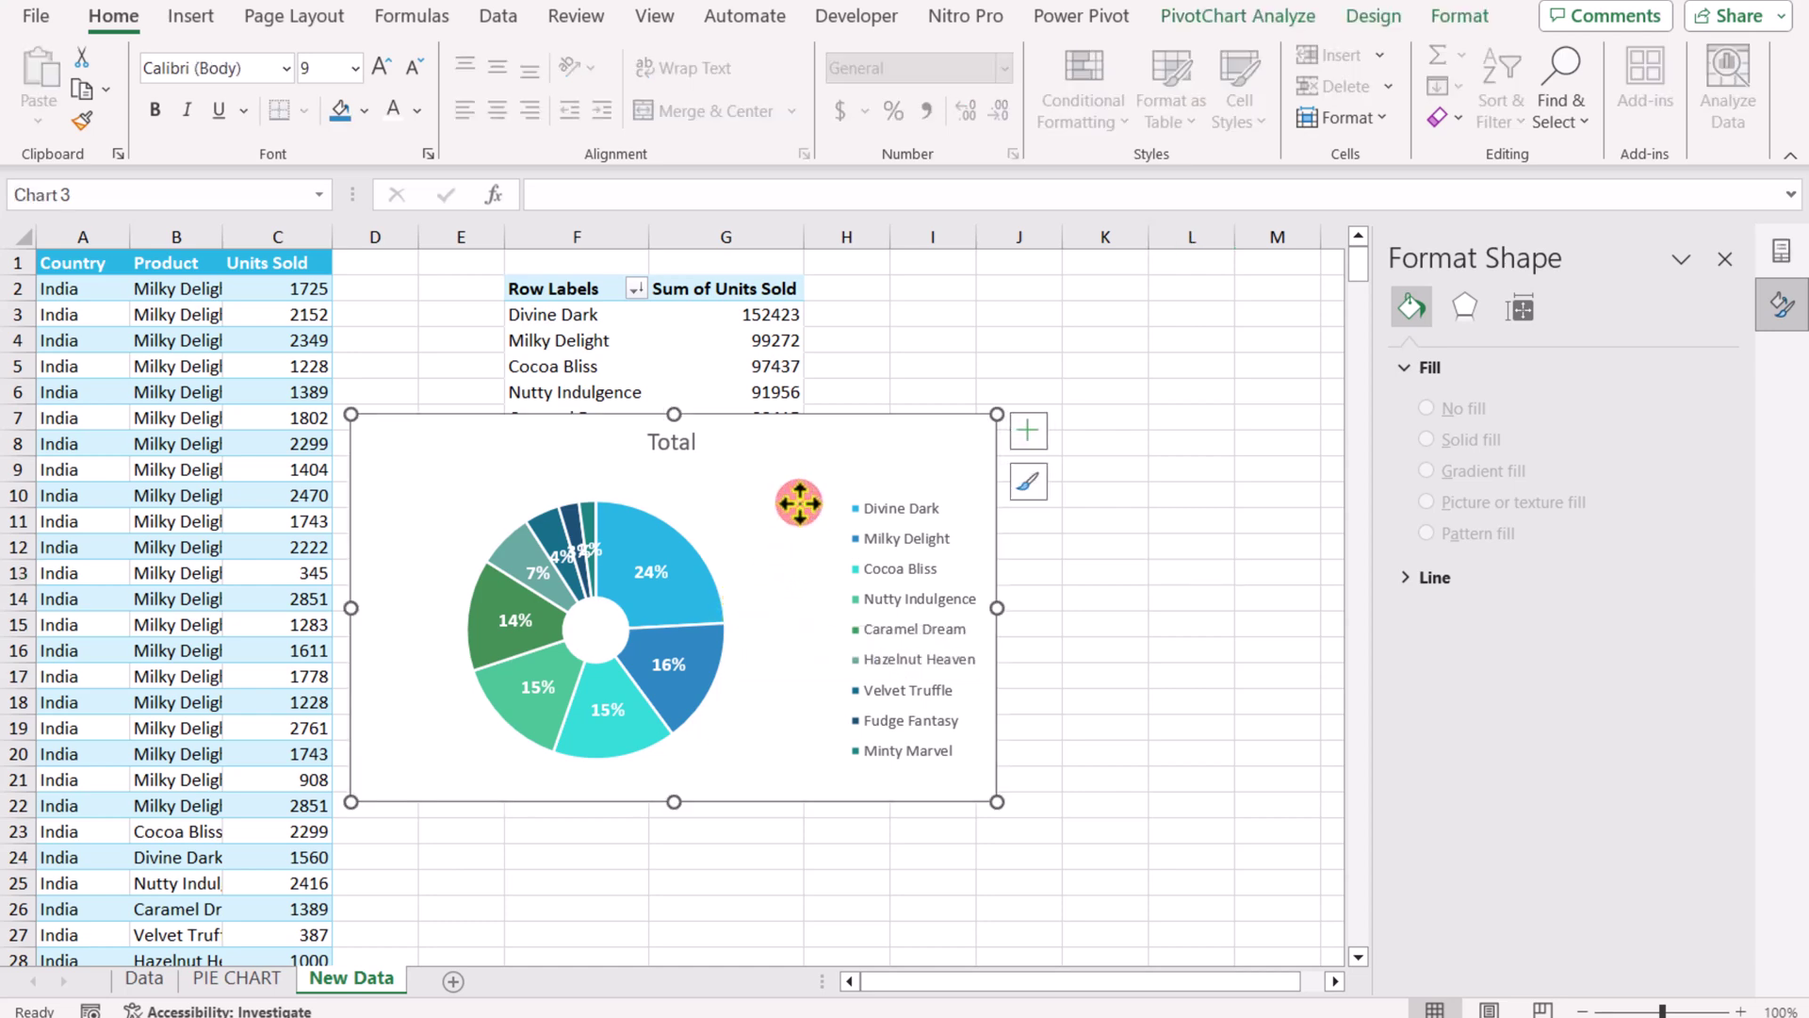
{"action": "key", "text": "Delete"}
{"action": "left_click", "coordinate": [742, 418]}
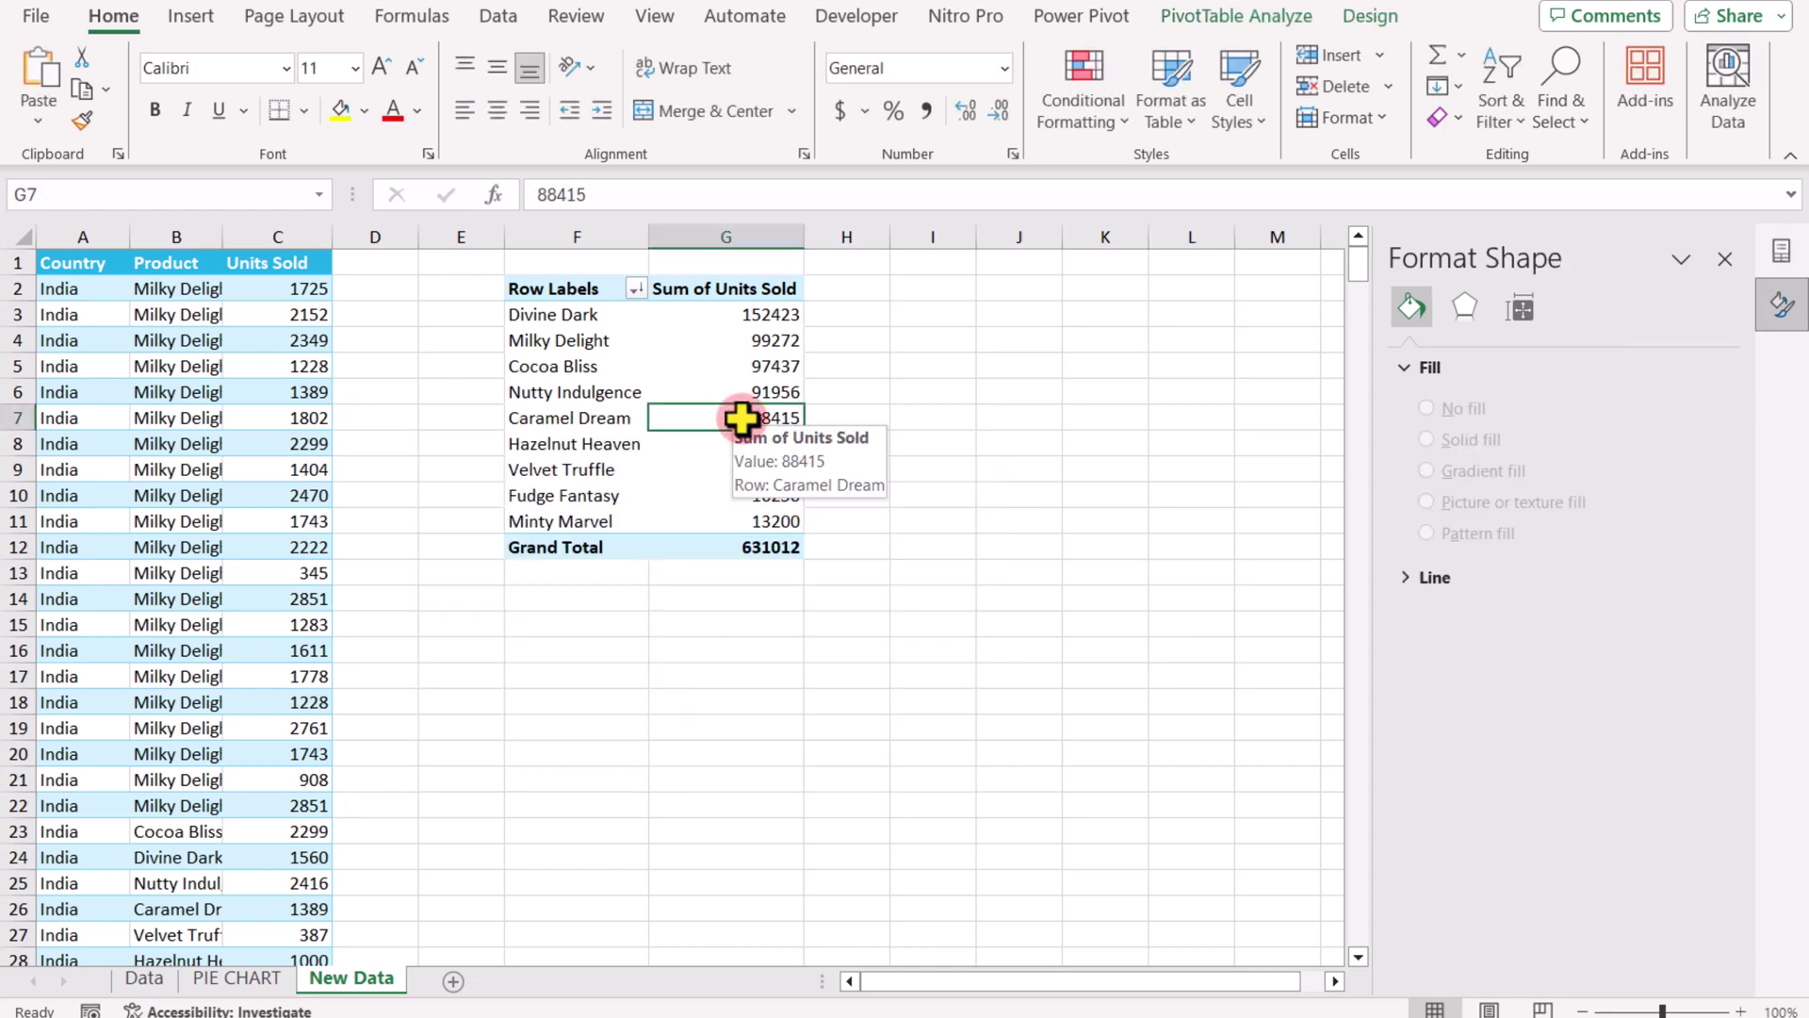
{"action": "left_click", "coordinate": [1386, 14]}
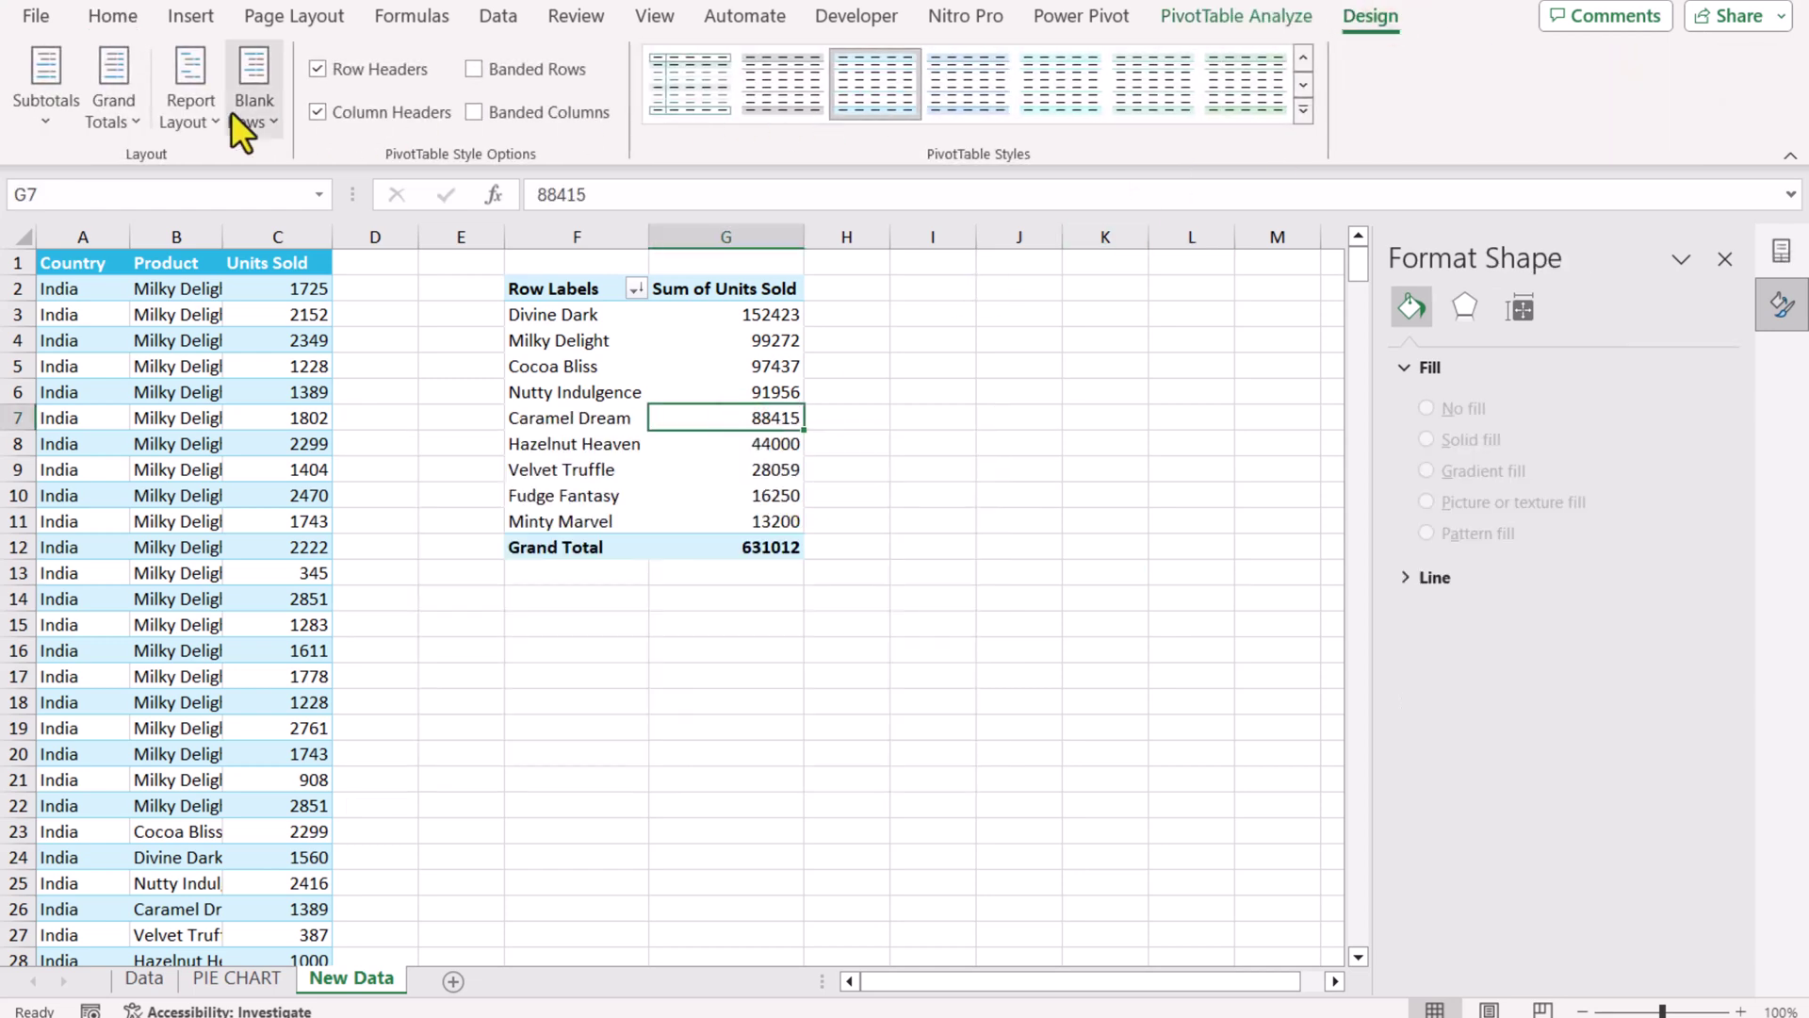
{"action": "left_click", "coordinate": [139, 122]}
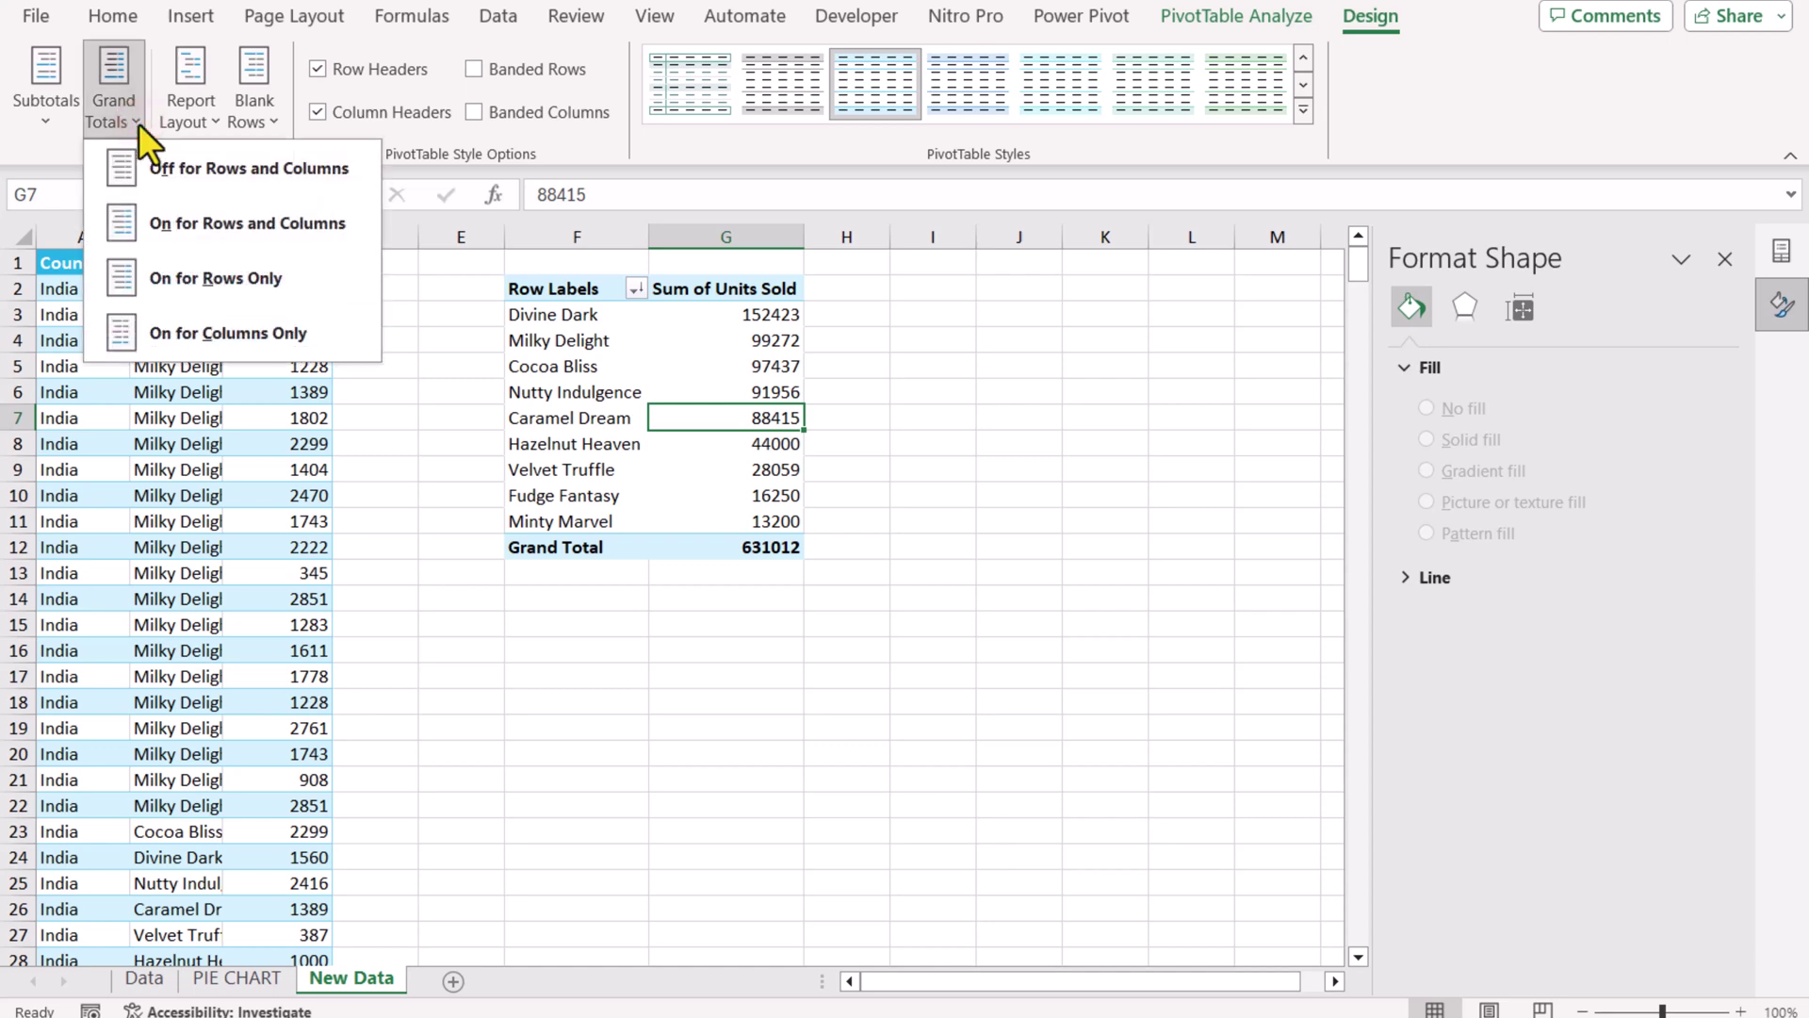
{"action": "left_click", "coordinate": [160, 169]}
{"action": "left_click", "coordinate": [935, 319]}
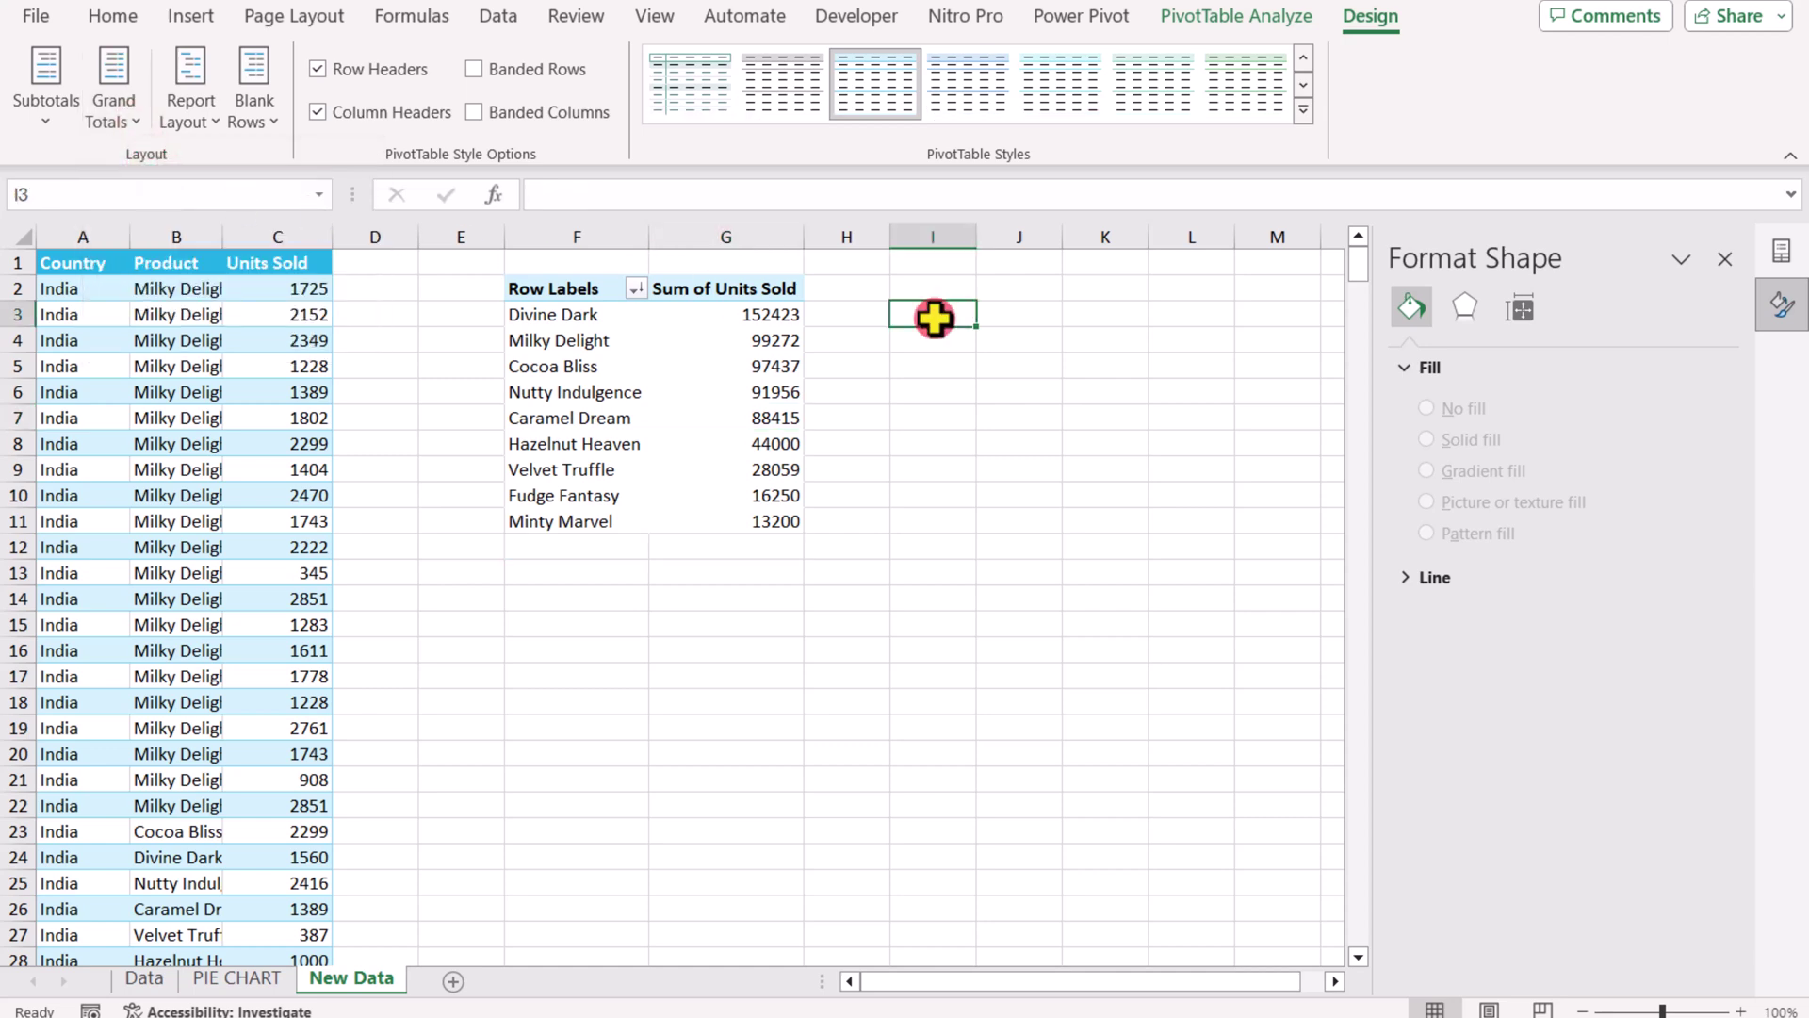
Enter =F3:G7 in I3 to spill the top five products and units, then autofit column I.
{"action": "type", "text": "="}
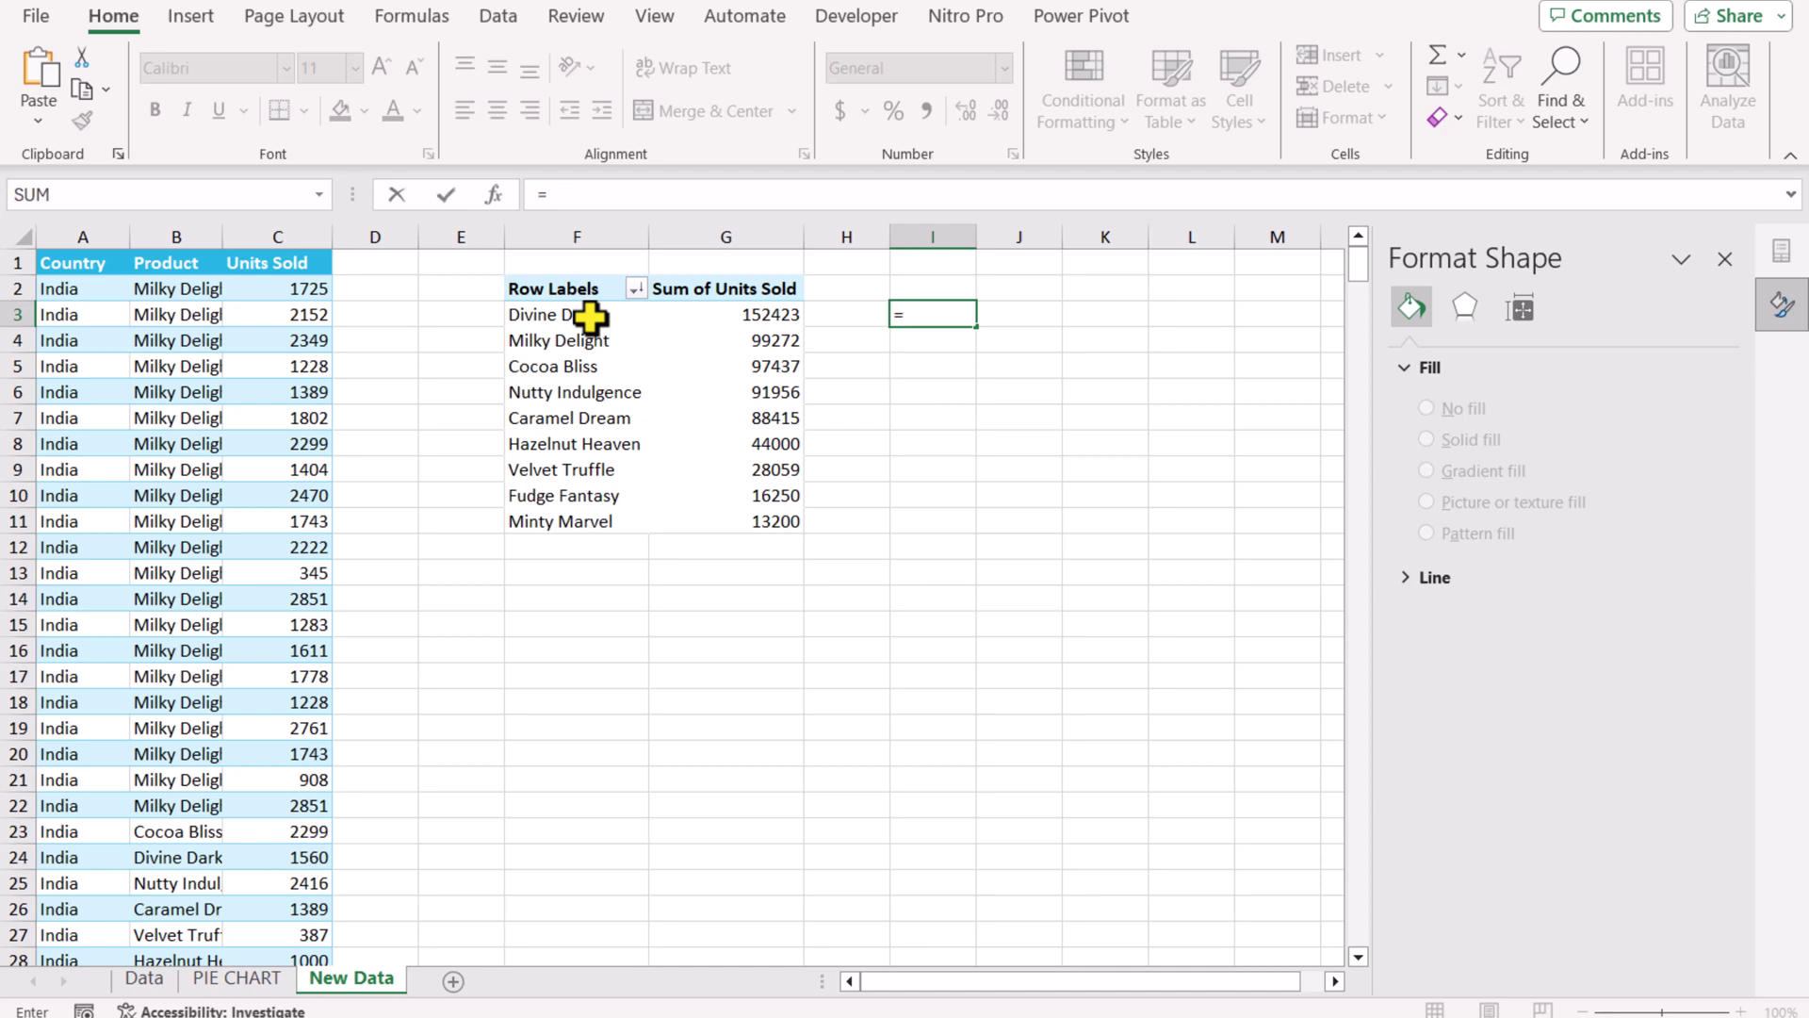
{"action": "mouse_move", "coordinate": [589, 318]}
{"action": "left_mouse_down"}
{"action": "mouse_move", "coordinate": [614, 413]}
{"action": "mouse_move", "coordinate": [725, 424]}
{"action": "left_mouse_up"}
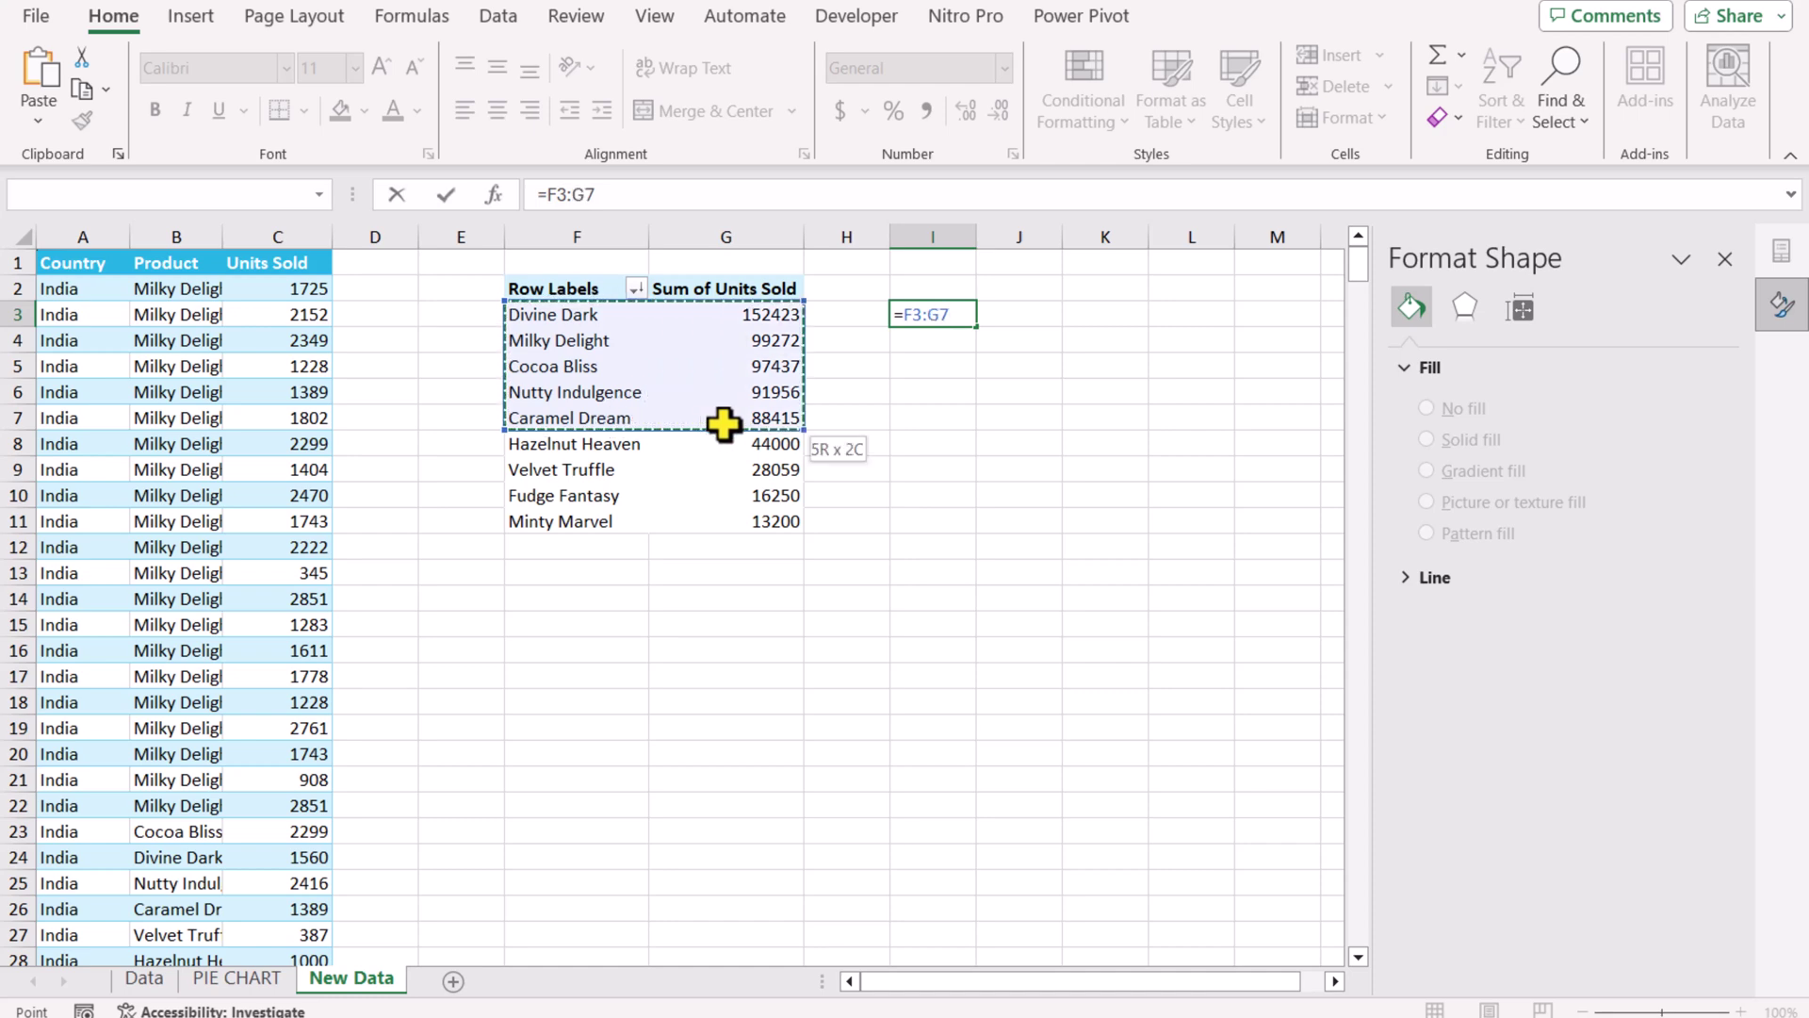
{"action": "key", "text": "Return"}
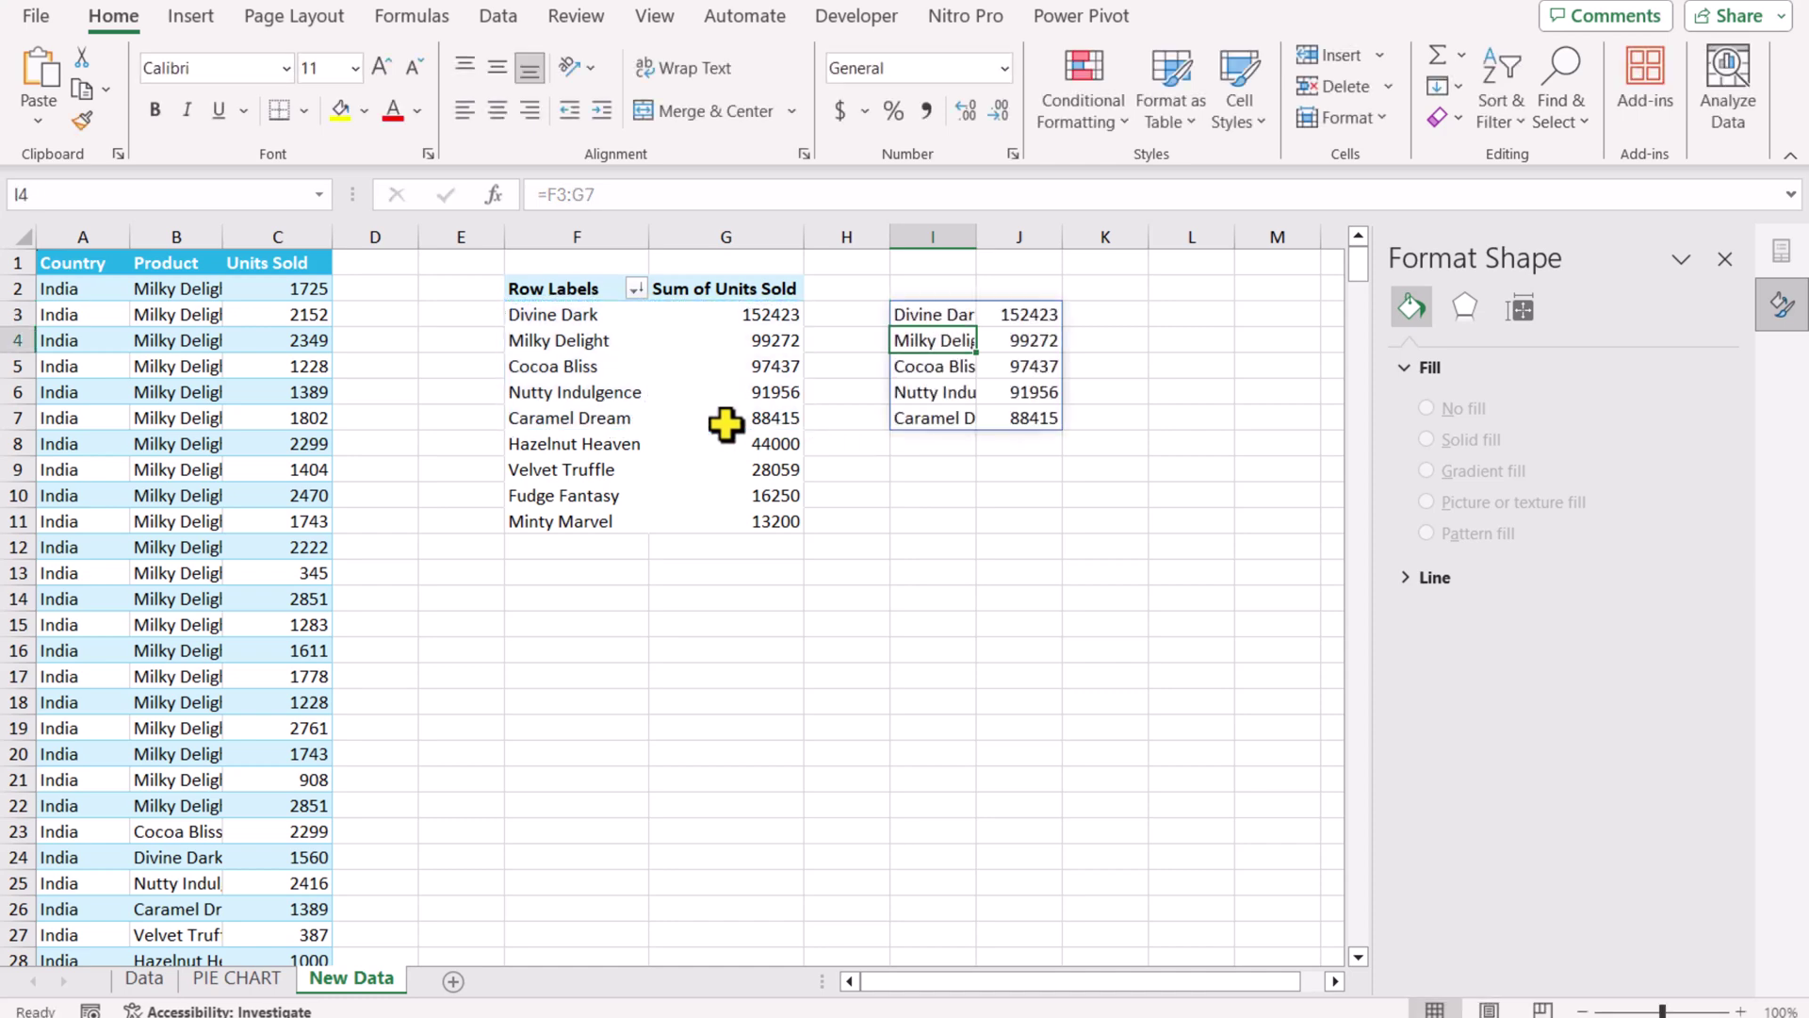
{"action": "double_click", "coordinate": [977, 237]}
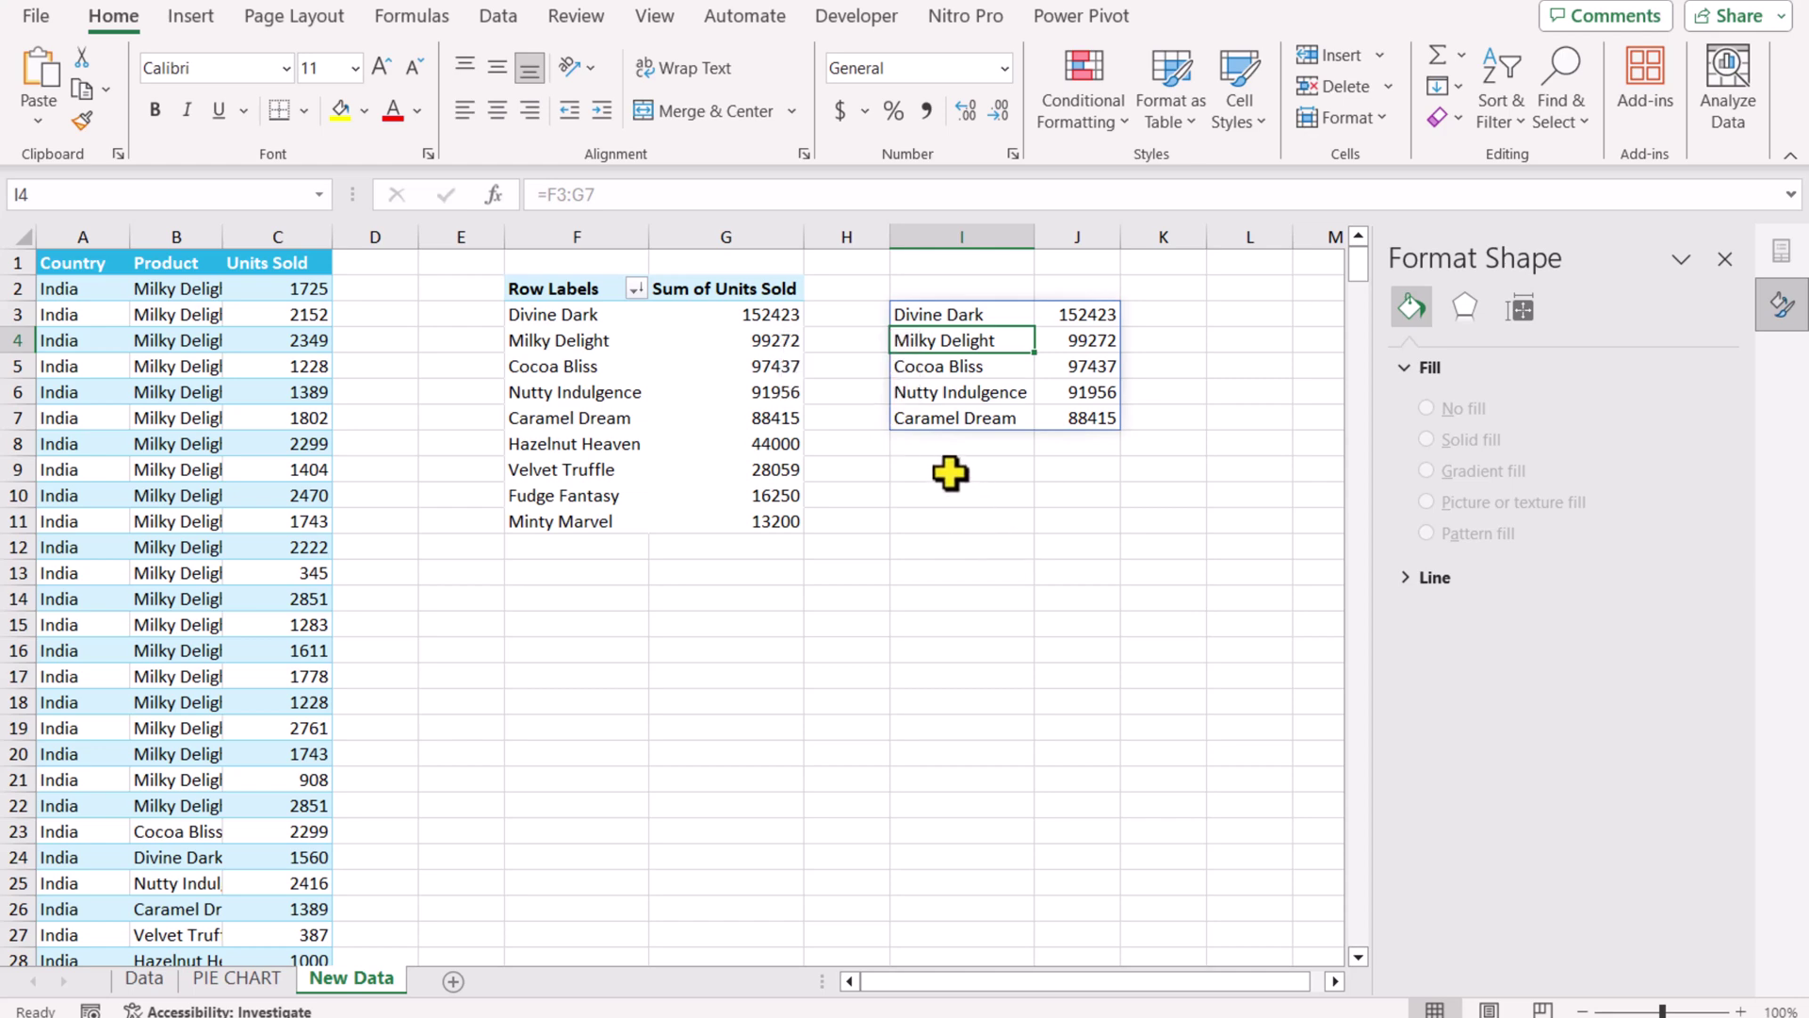
Add an 'Other' row in I8 with a SUM of the remaining products' units in J8.
{"action": "left_click", "coordinate": [935, 442]}
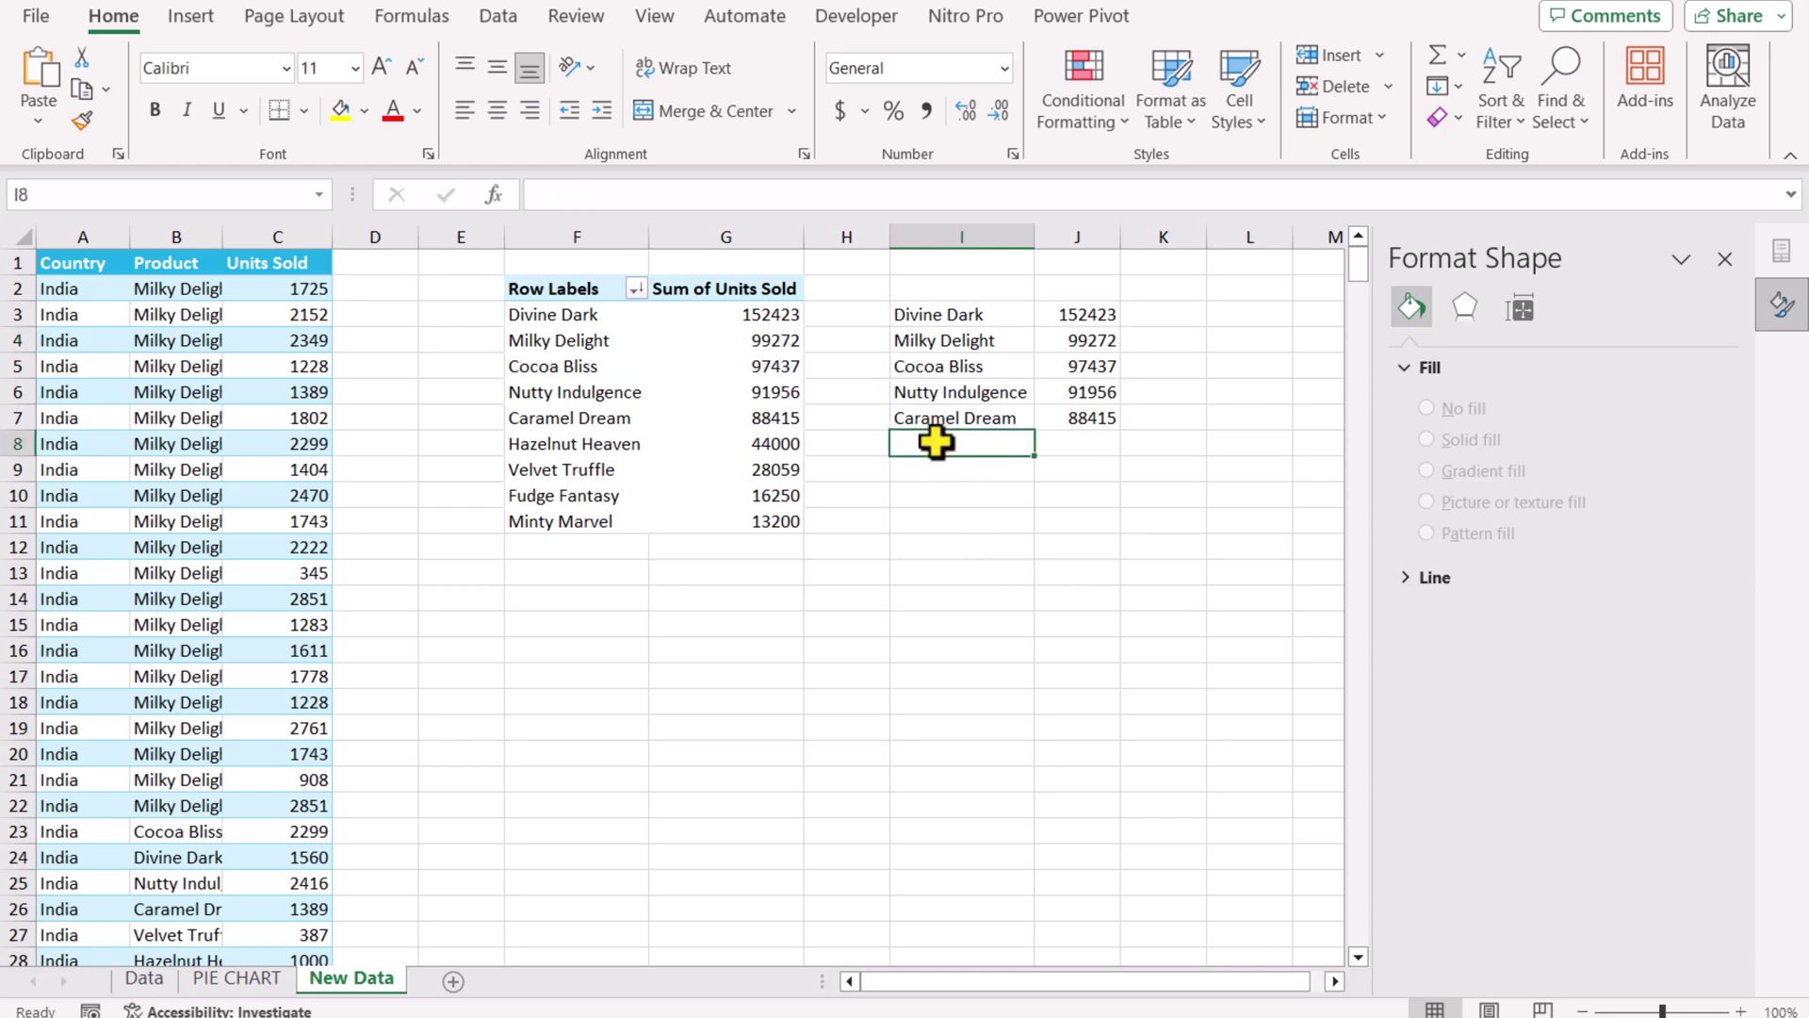
{"action": "type", "text": "Other"}
{"action": "left_click", "coordinate": [1075, 446]}
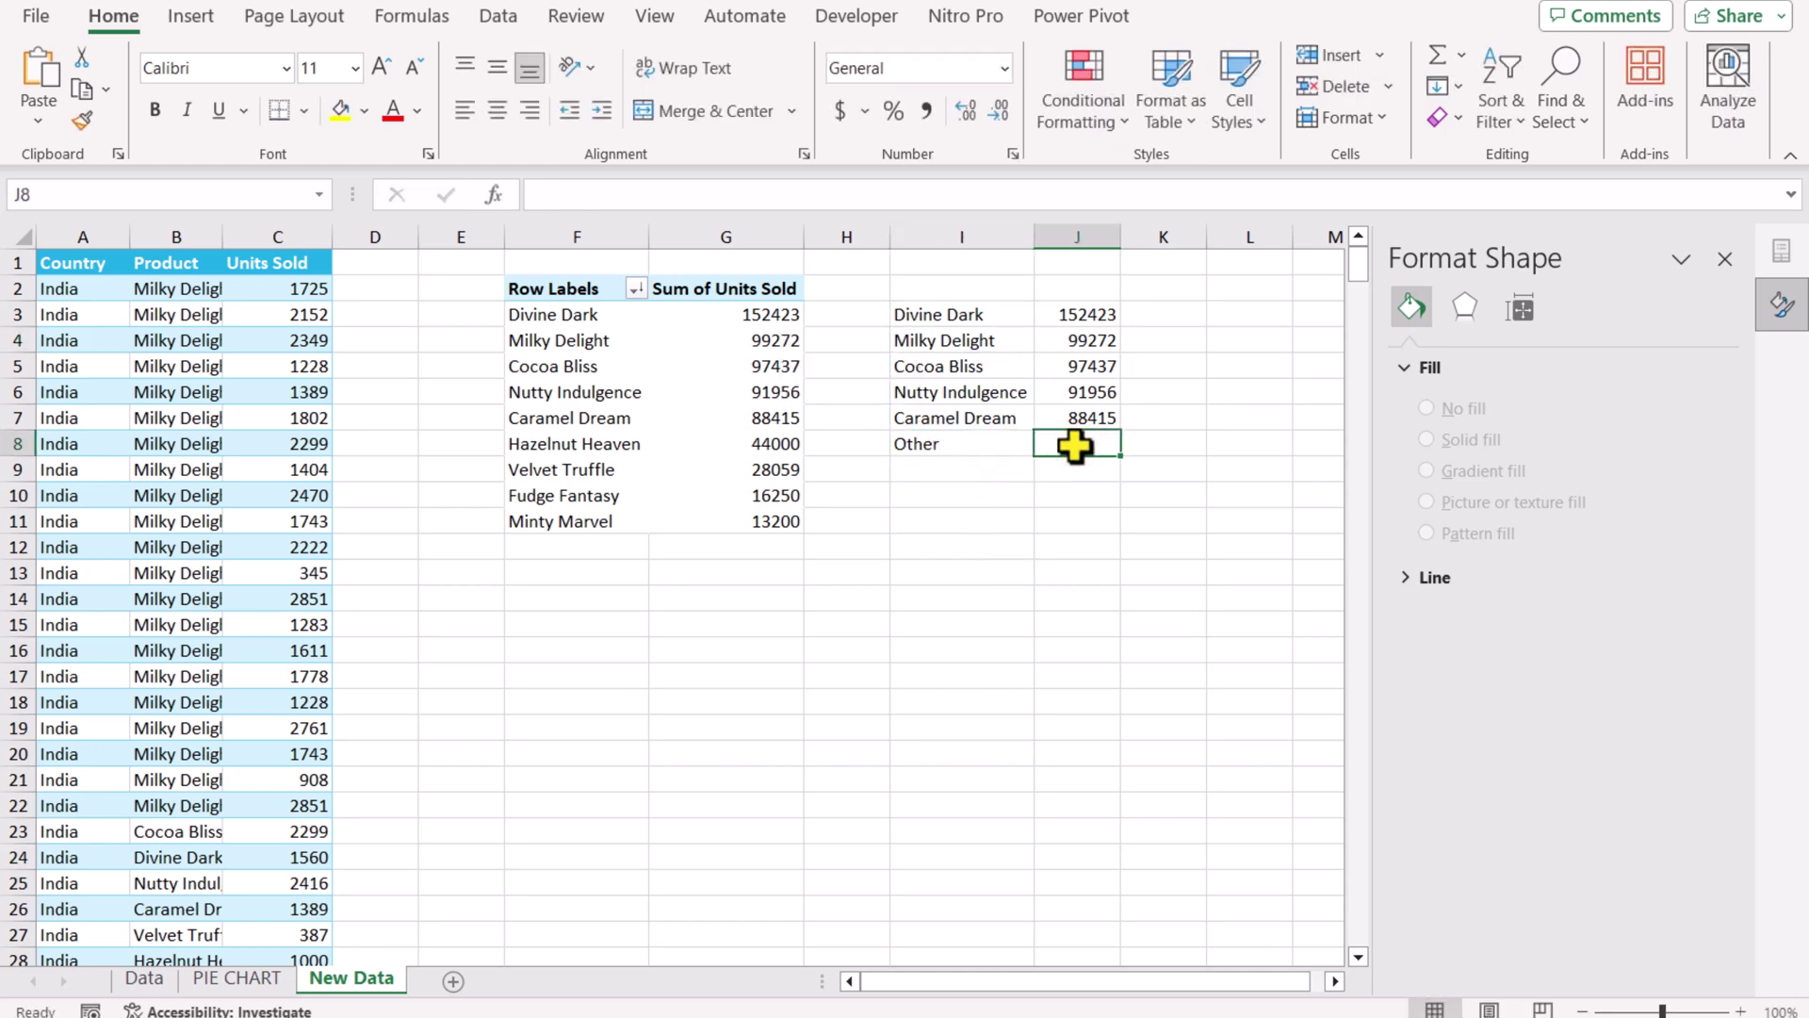
{"action": "type", "text": "=s"}
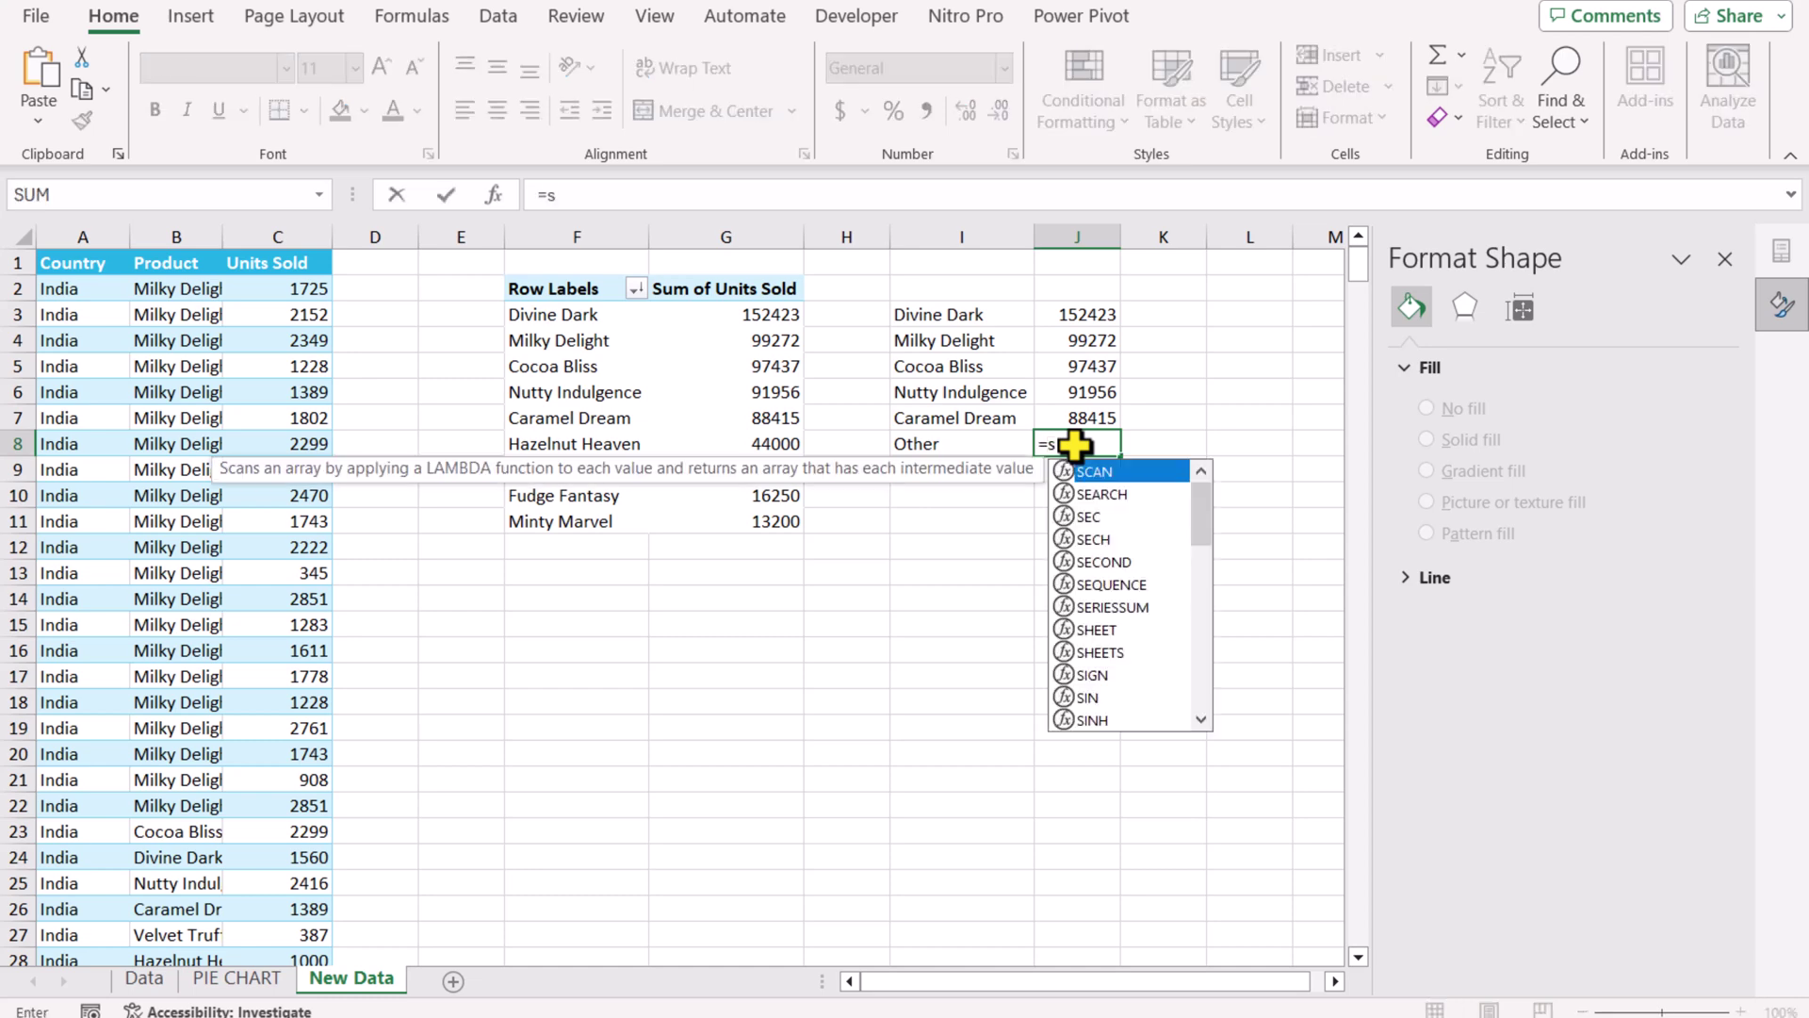
{"action": "type", "text": "um("}
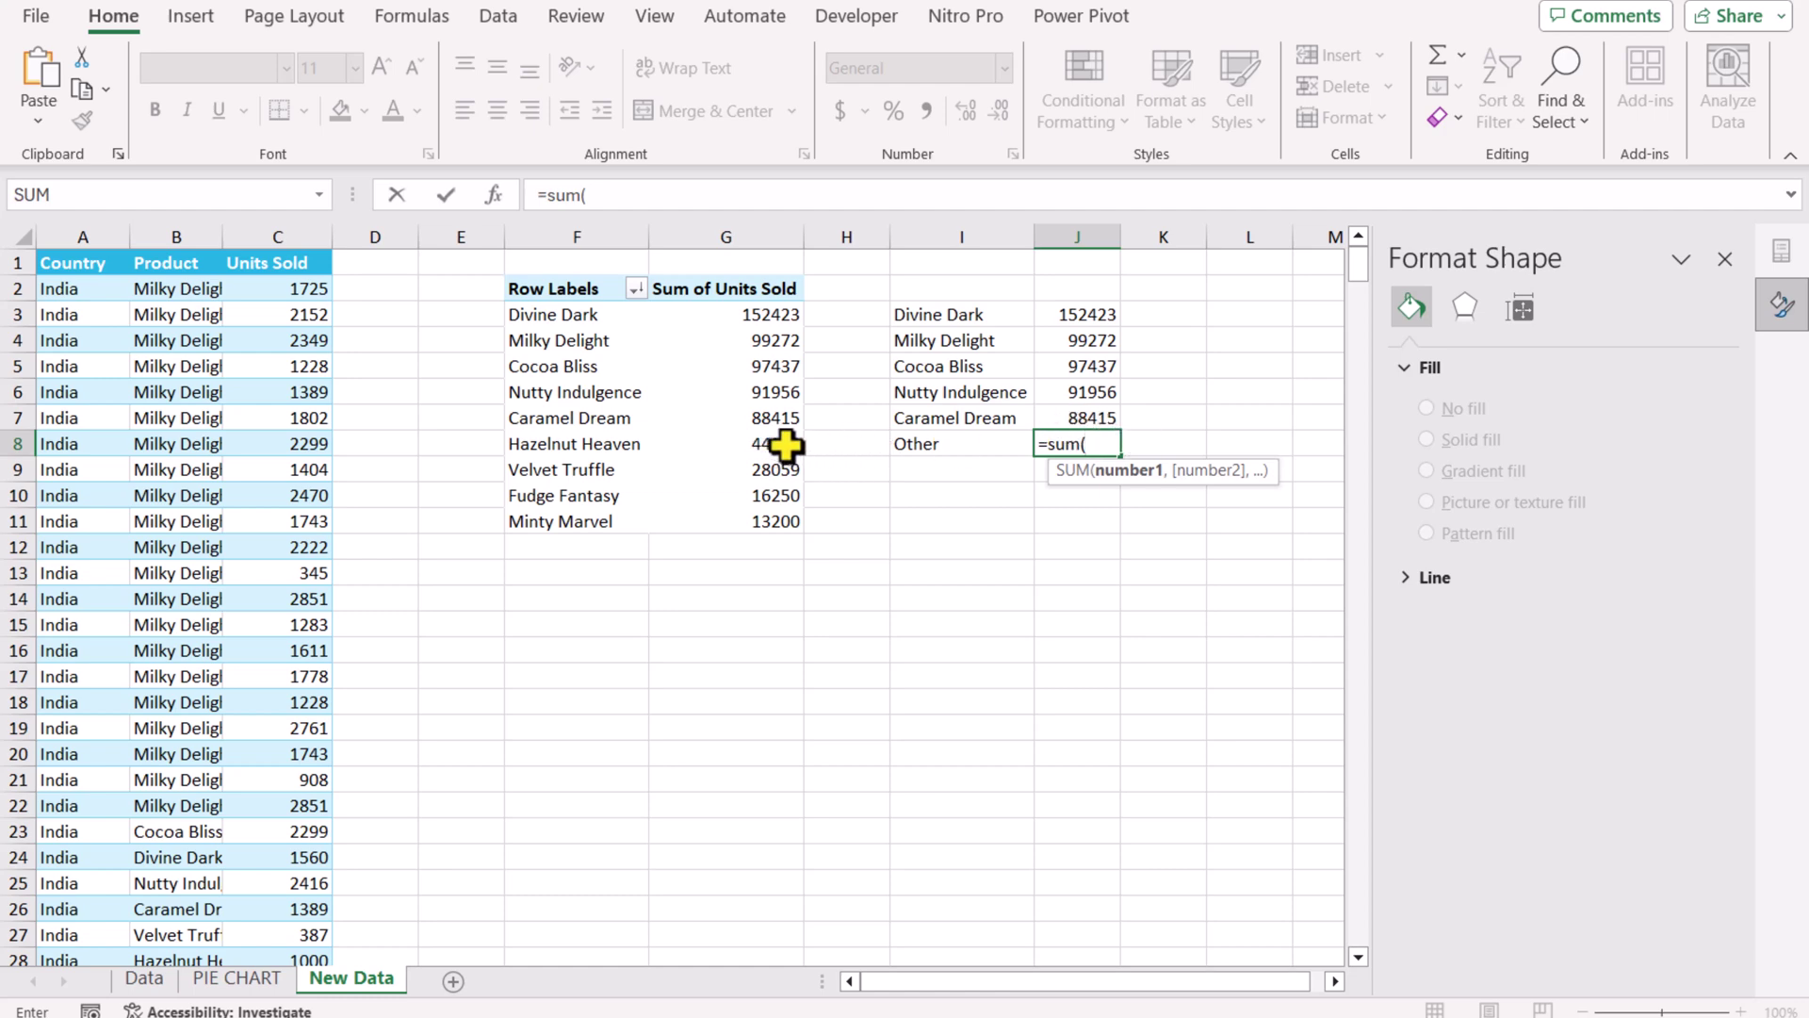
{"action": "left_click_drag", "start_coordinate": [785, 444], "coordinate": [779, 619]}
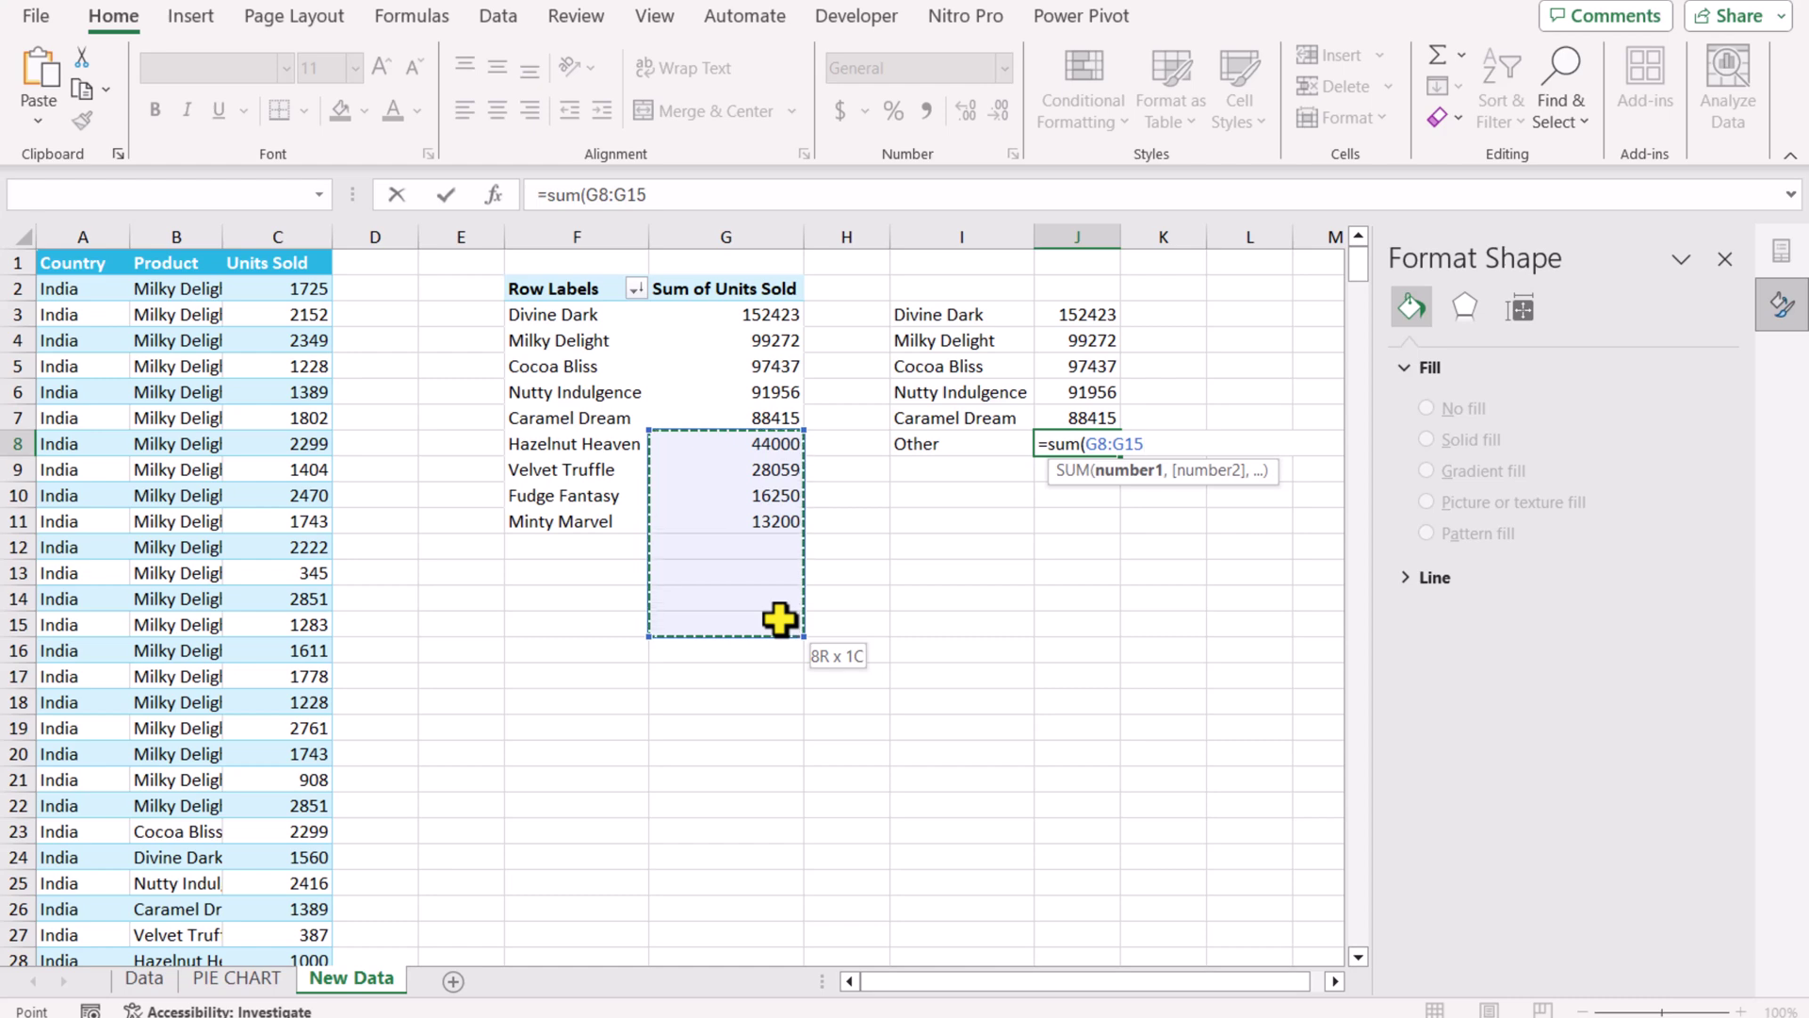
{"action": "type", "text": ")"}
{"action": "key", "text": "Return"}
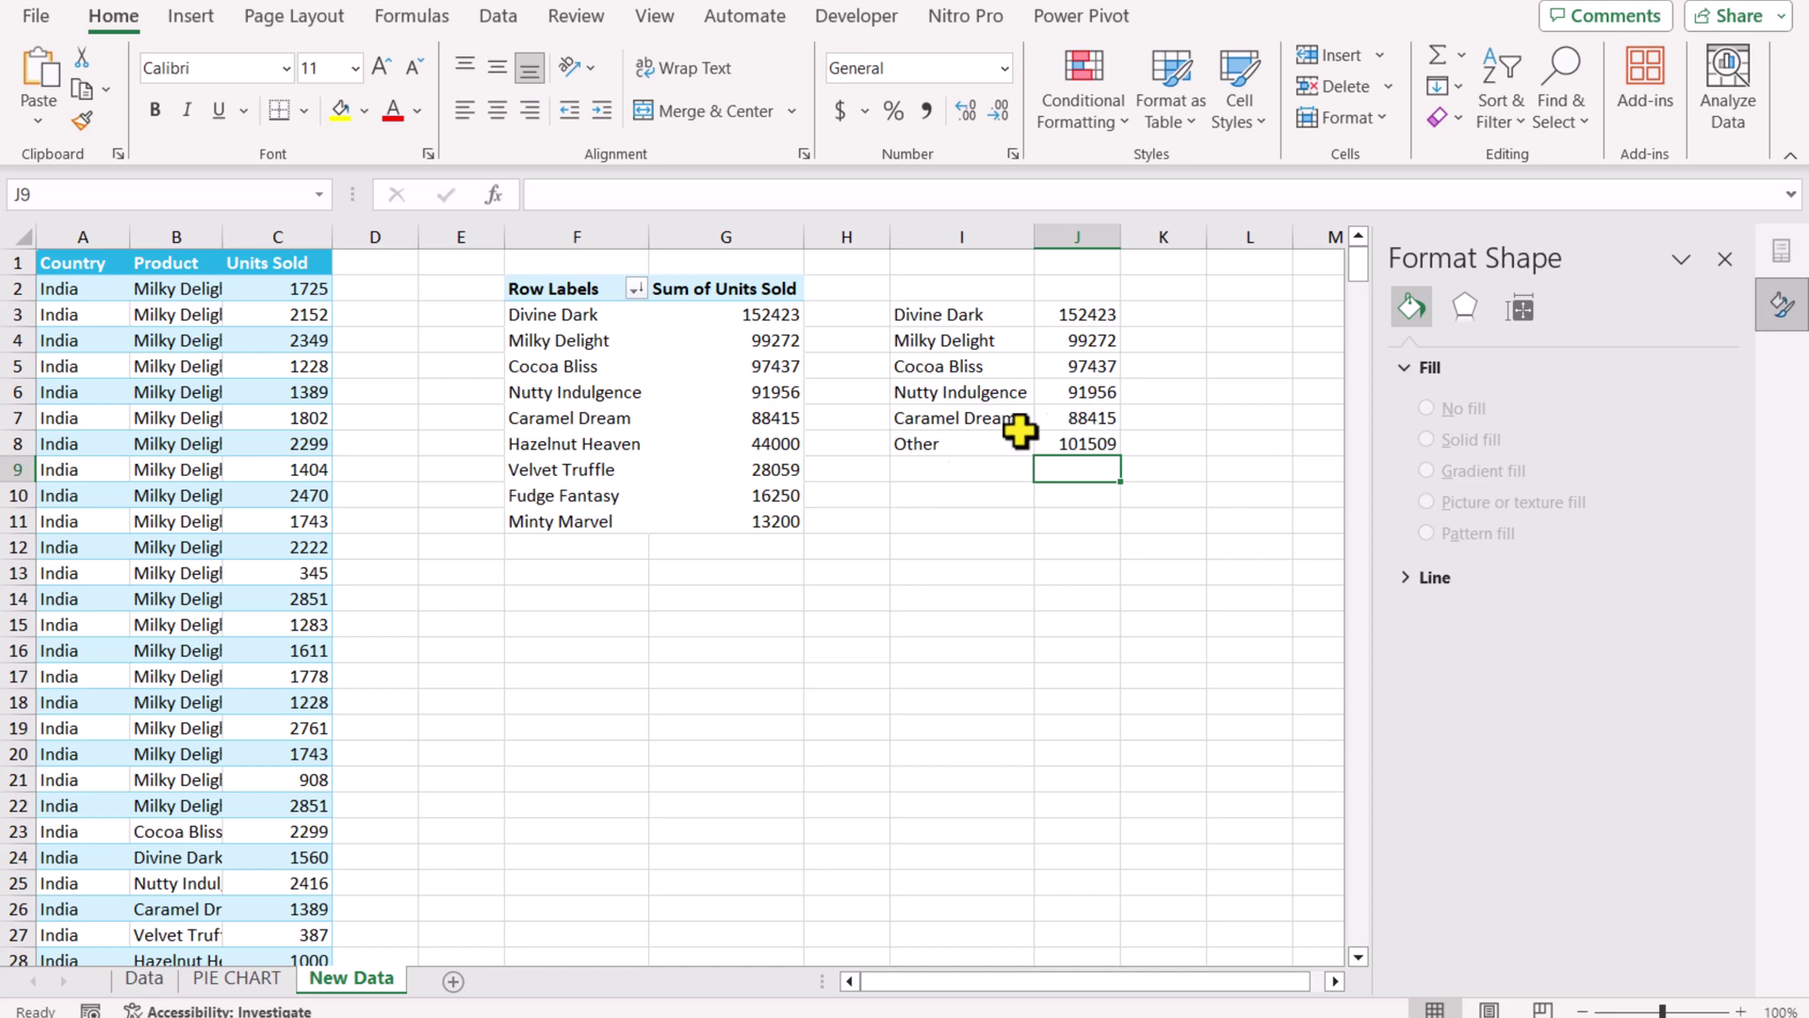
{"action": "left_click_drag", "start_coordinate": [775, 446], "coordinate": [781, 511]}
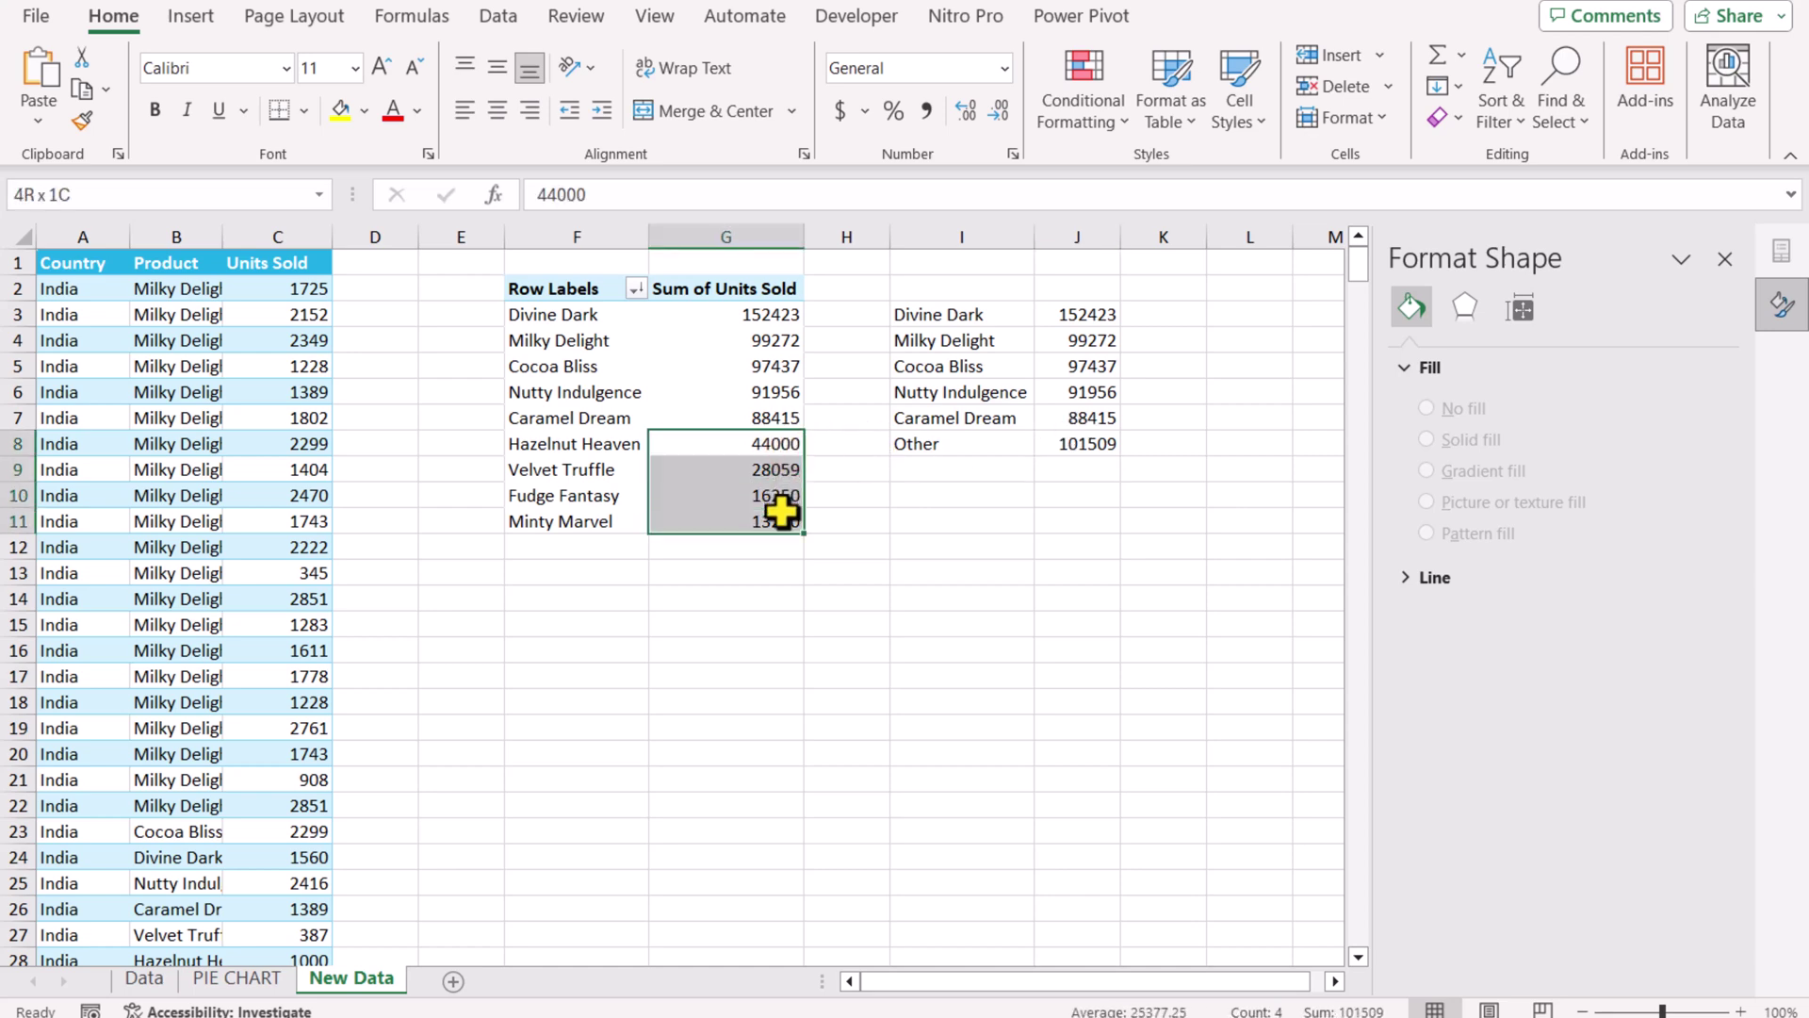
Enter the headers 'Product Name' in I2 and 'Units sold' in J2.
{"action": "scroll", "coordinate": [754, 320], "scroll_direction": "right", "scroll_amount": 2}
{"action": "left_click", "coordinate": [727, 300]}
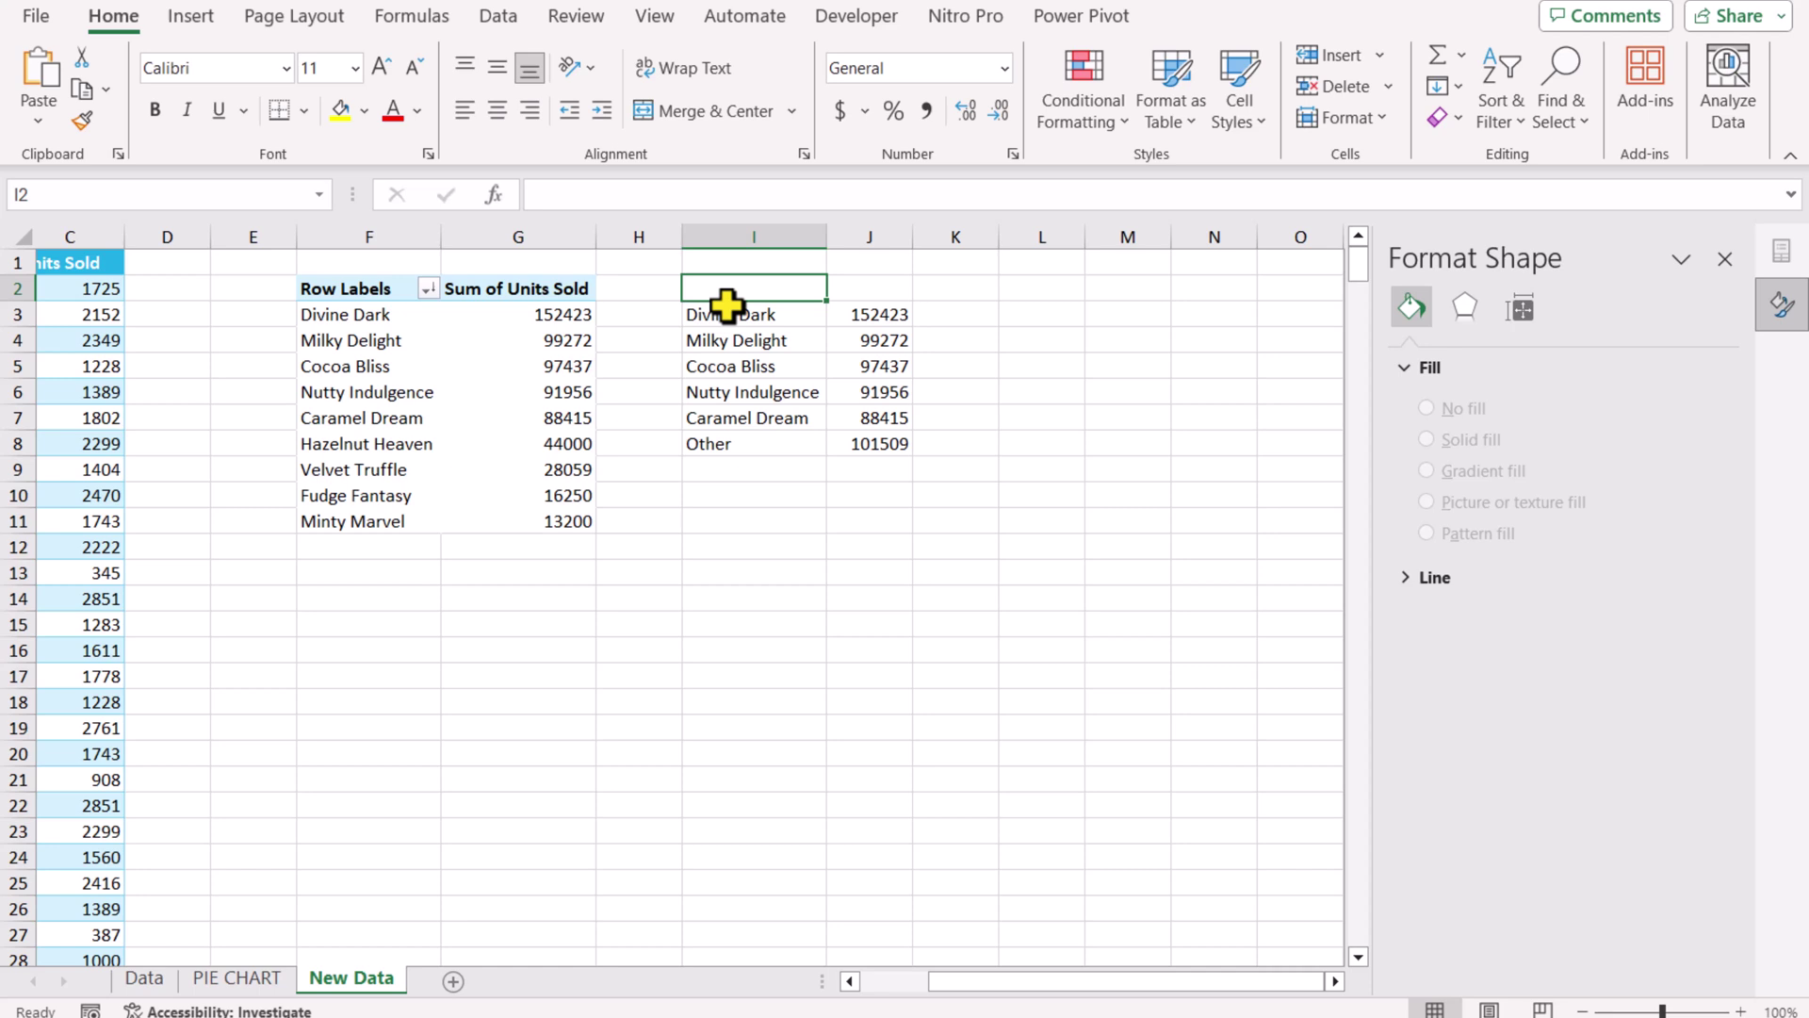
{"action": "type", "text": "P"}
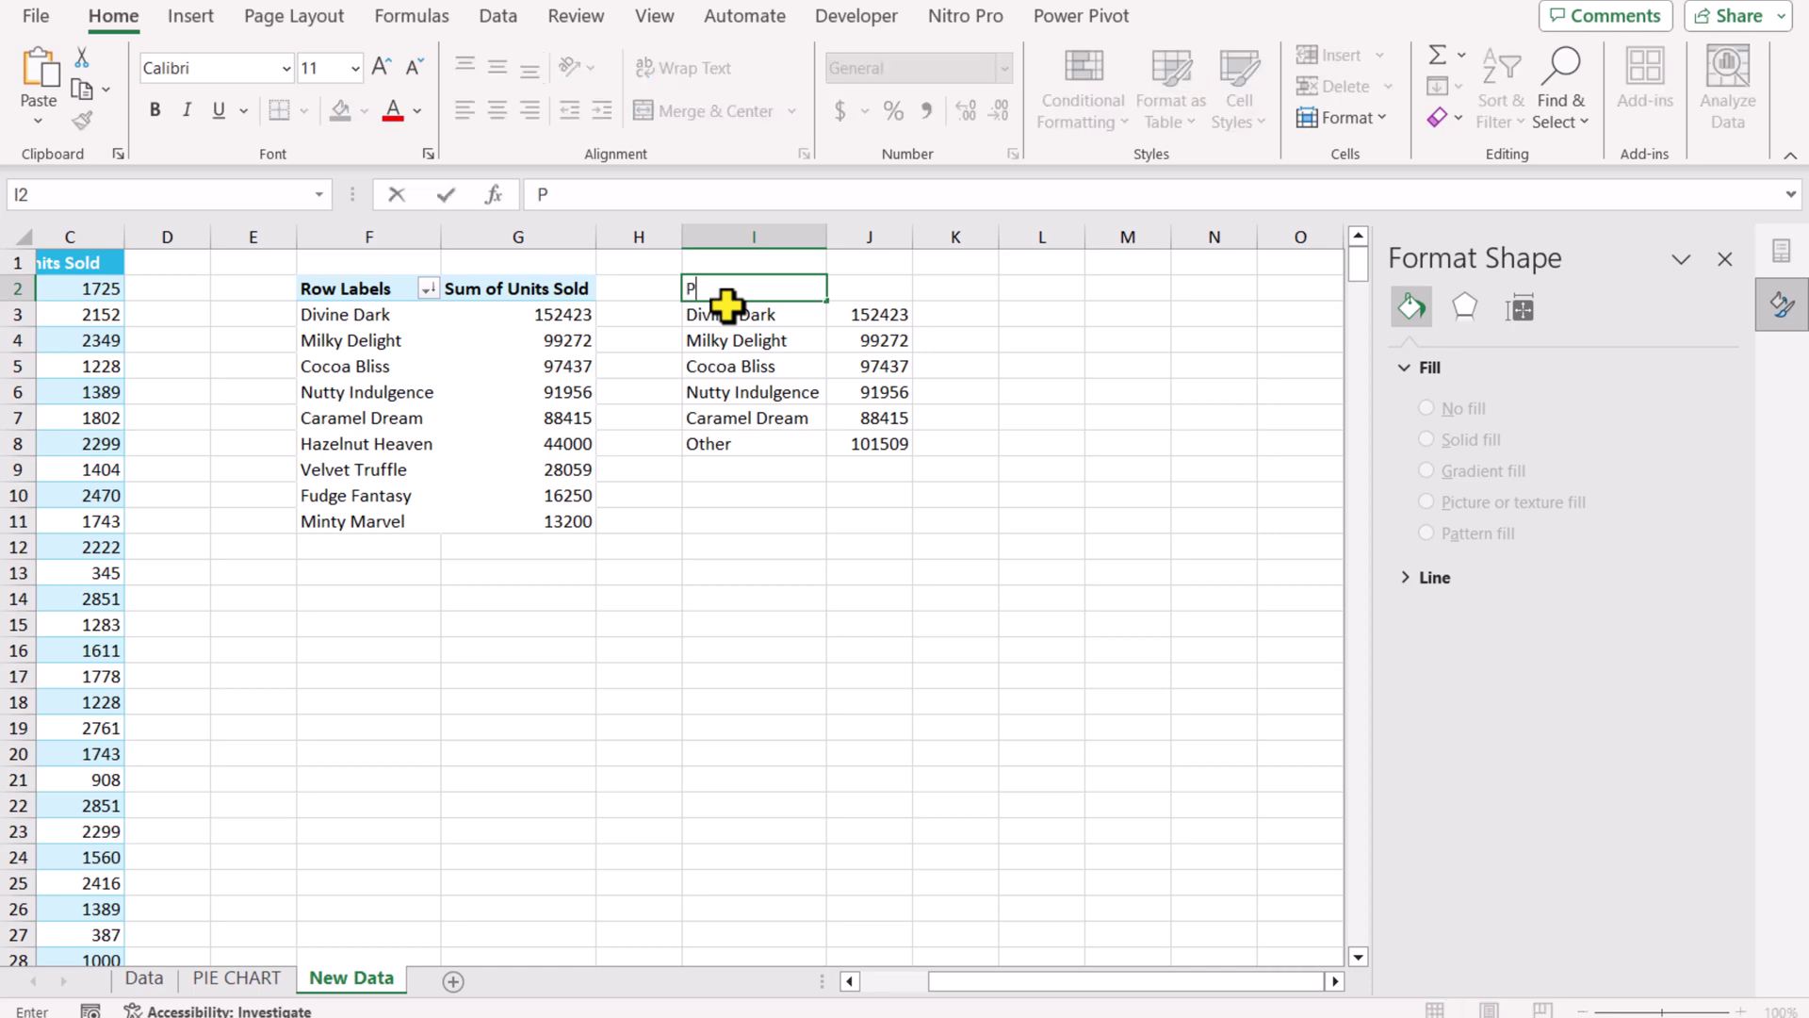
{"action": "type", "text": "roduct Name"}
{"action": "key", "text": "Tab"}
{"action": "type", "text": "Un"}
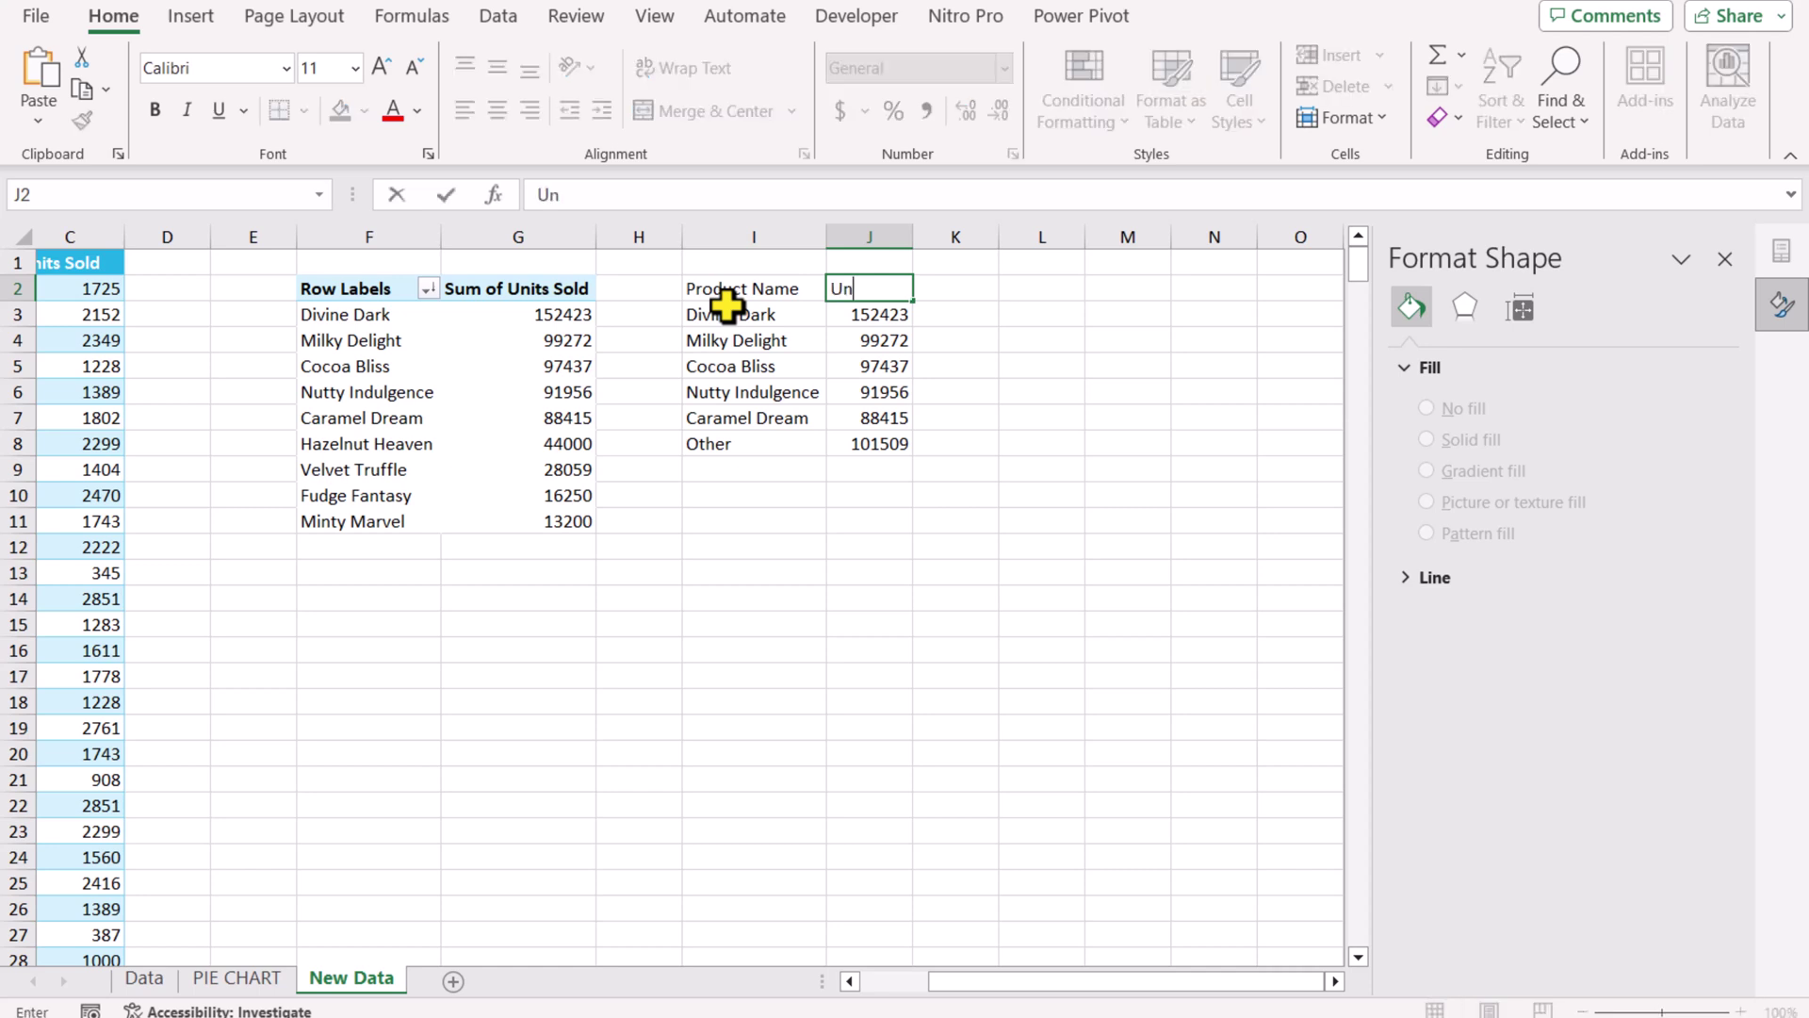
{"action": "type", "text": "its sold"}
{"action": "key", "text": "Return"}
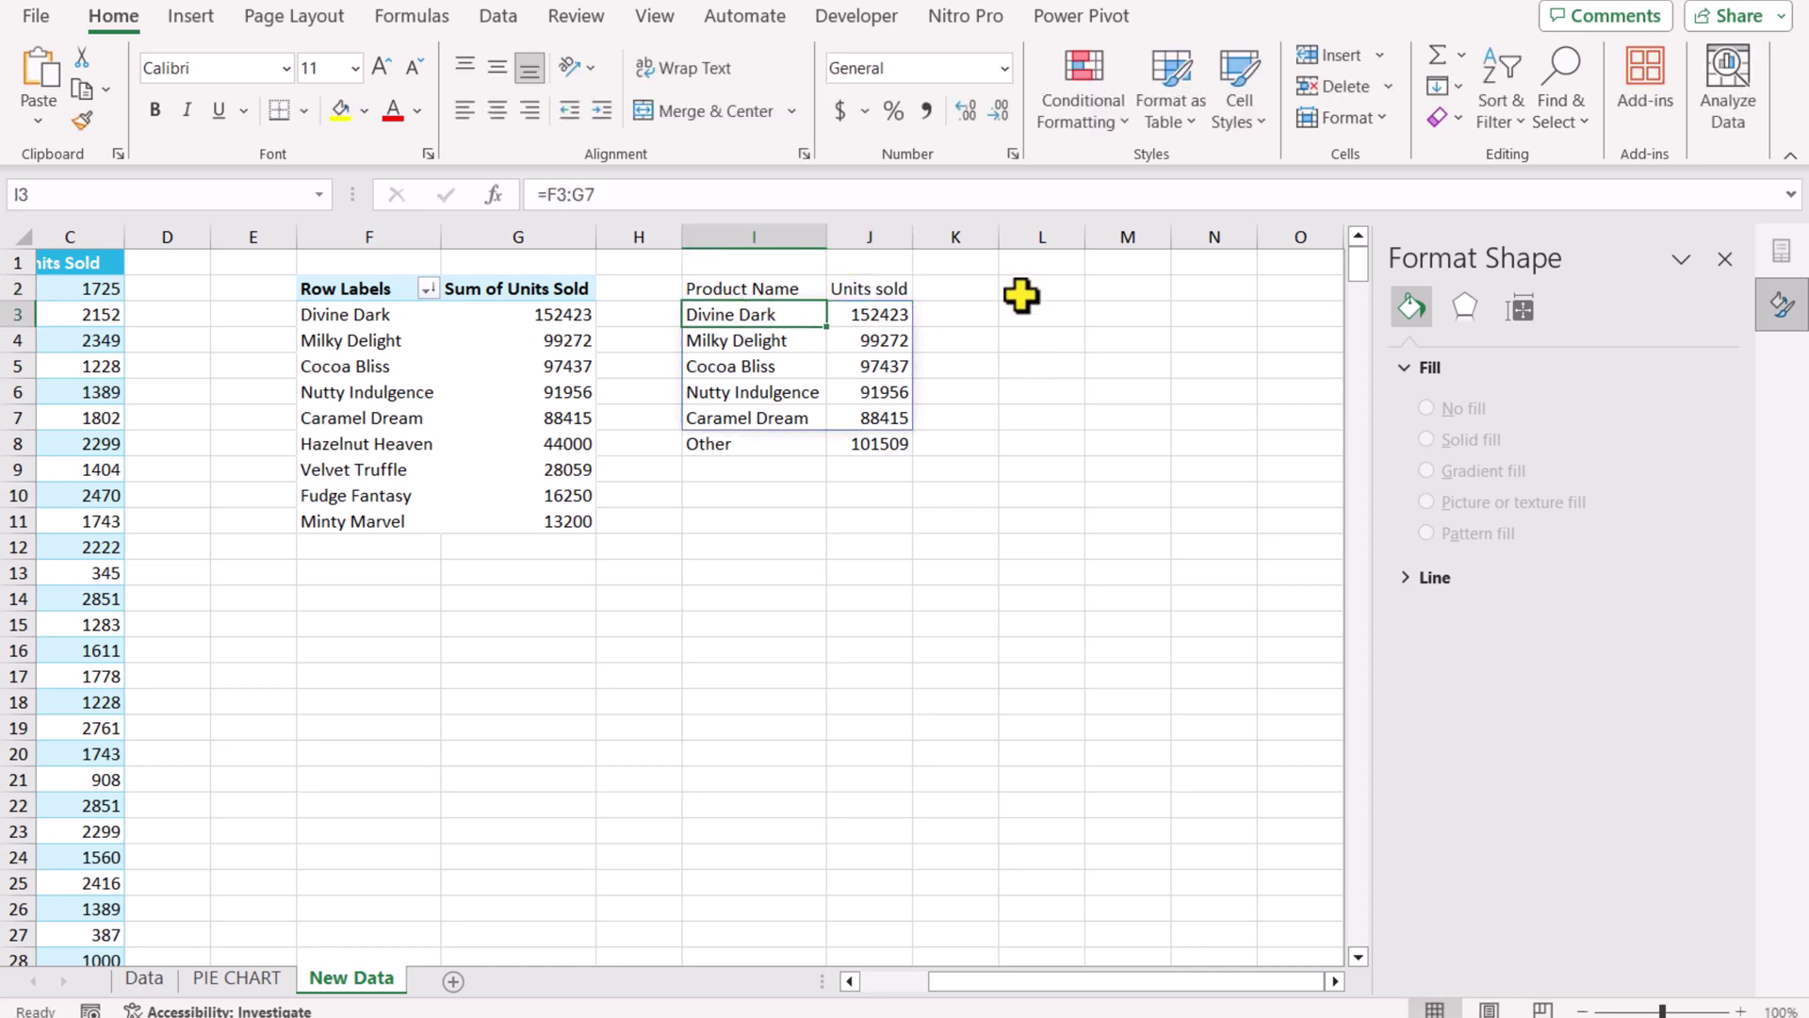
Enter =FILTER(I2:J8,J2:J8<>0) in L2 and autofit column L.
{"action": "left_click", "coordinate": [1022, 295]}
{"action": "type", "text": "=filter"}
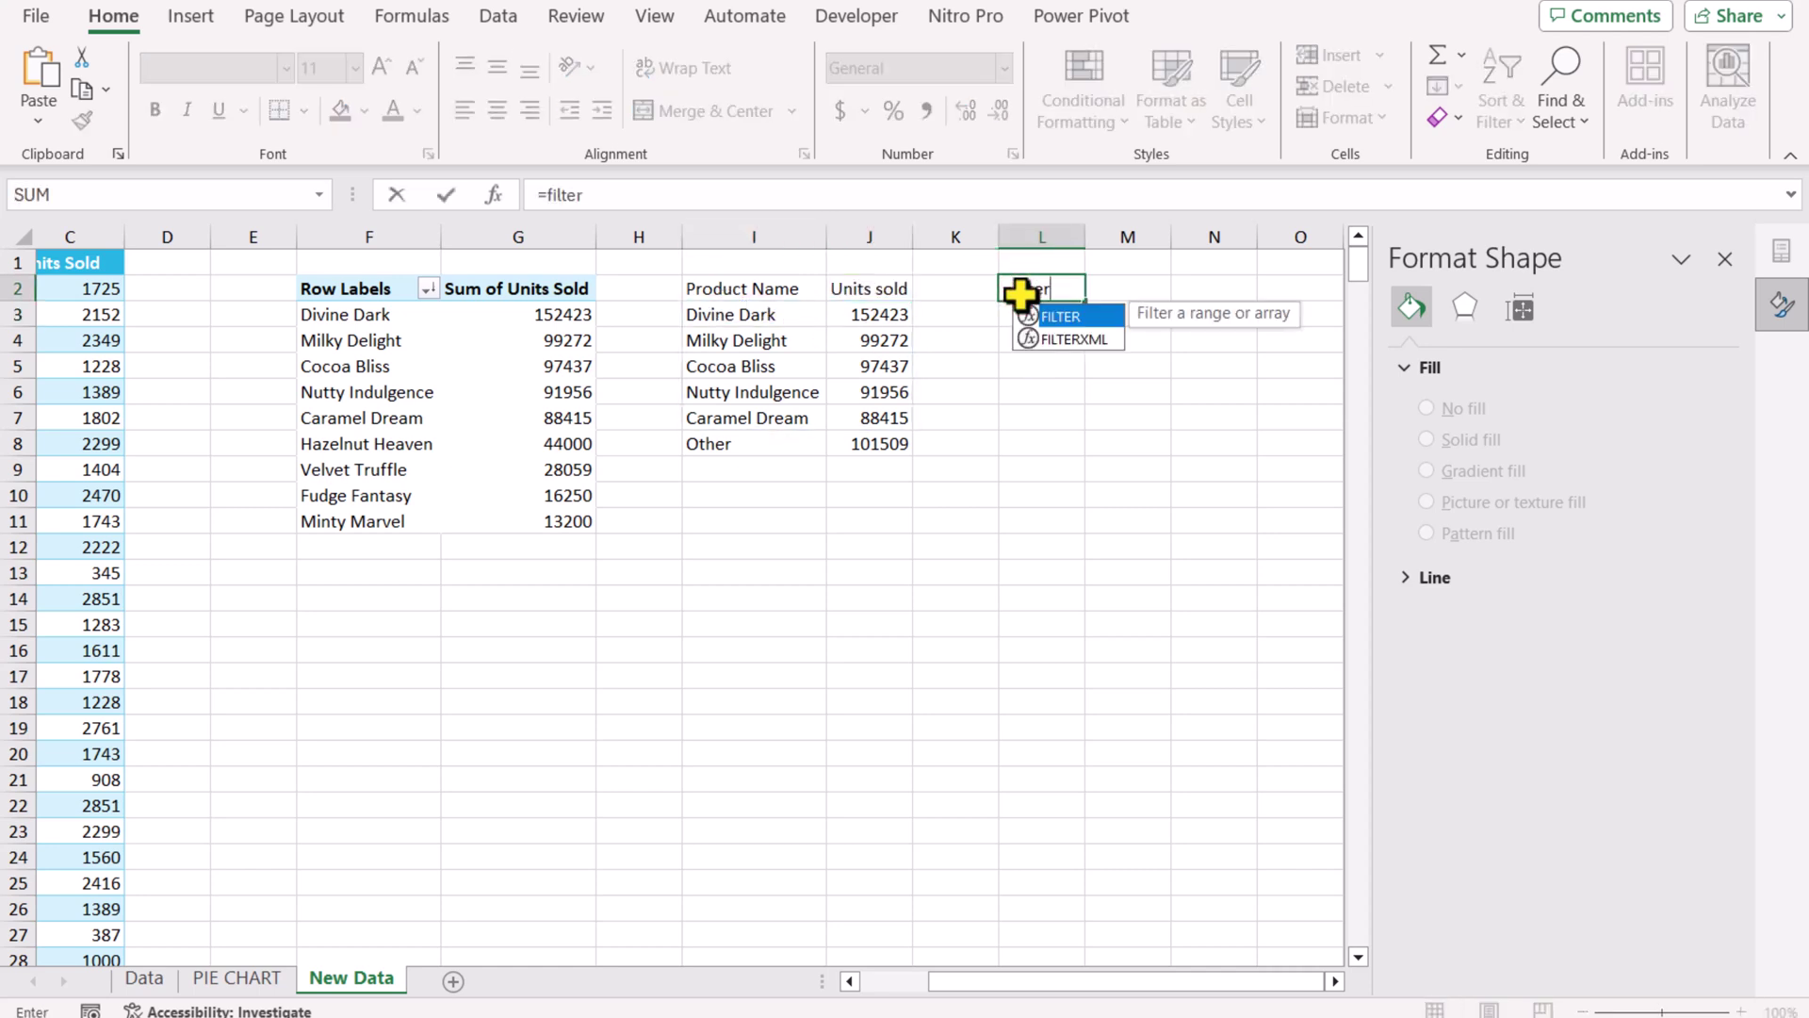
{"action": "type", "text": "("}
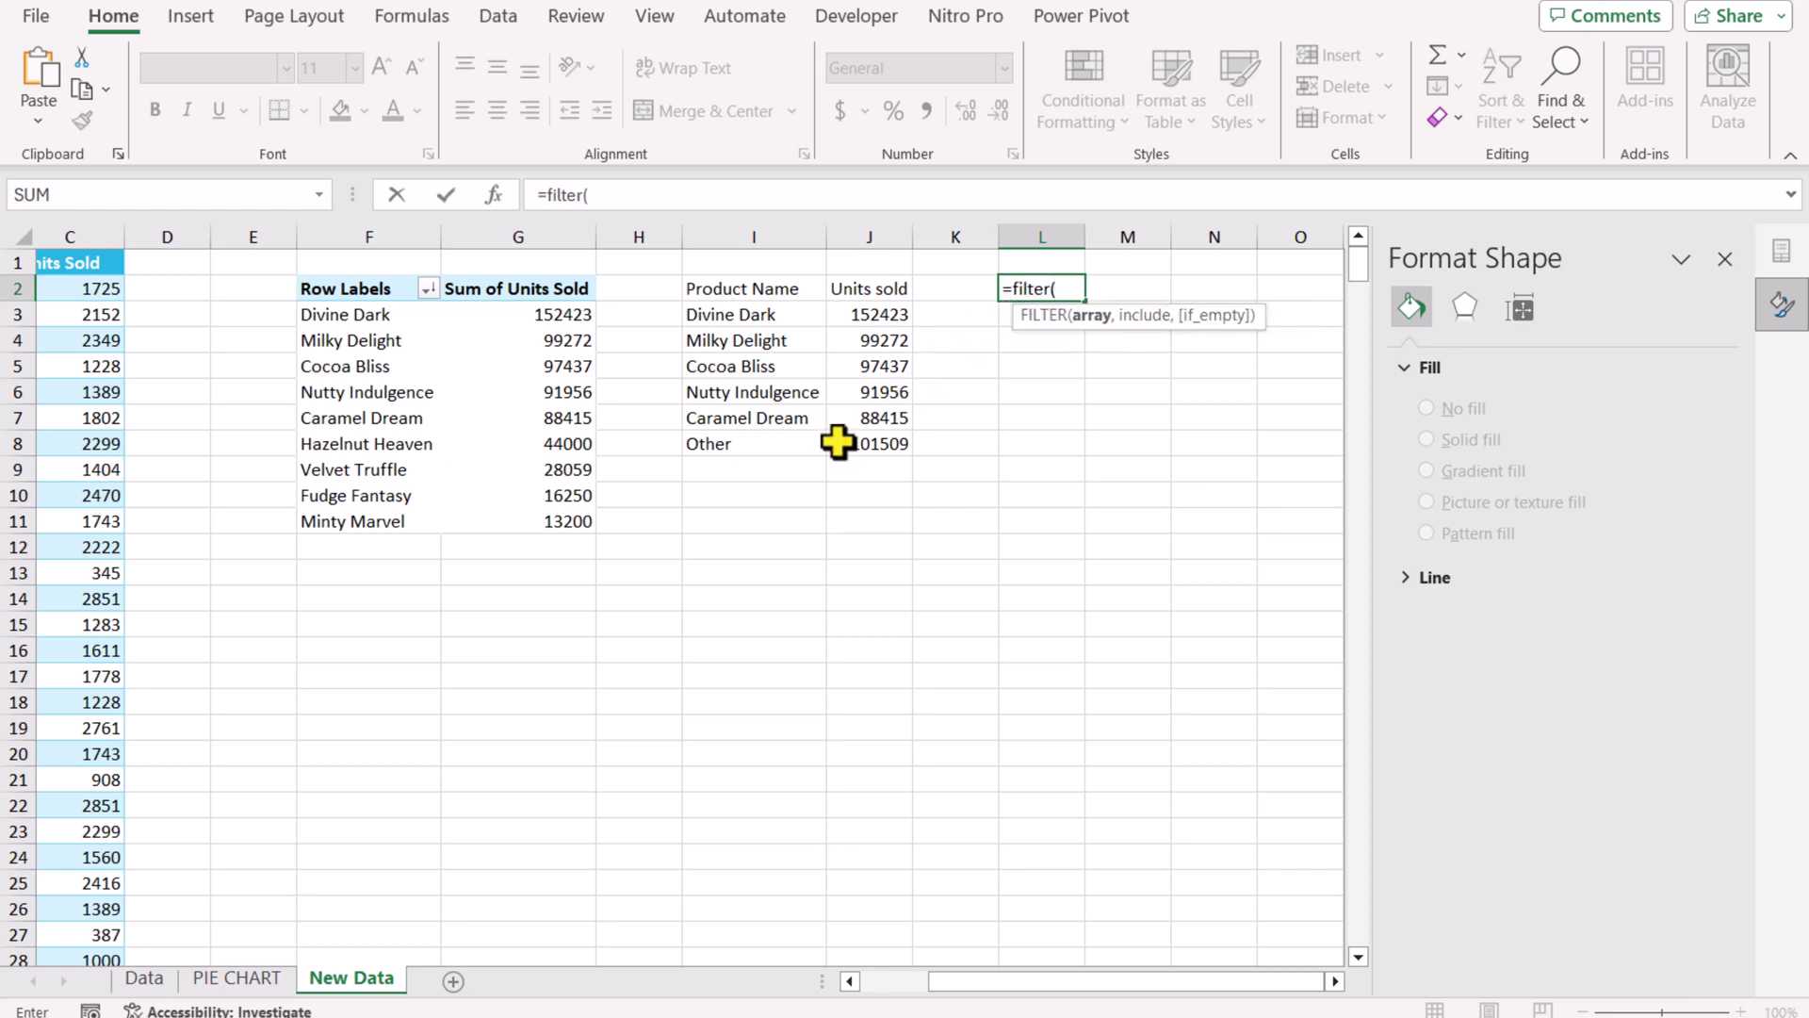
{"action": "mouse_move", "coordinate": [754, 282]}
{"action": "left_mouse_down"}
{"action": "mouse_move", "coordinate": [779, 339]}
{"action": "mouse_move", "coordinate": [886, 443]}
{"action": "left_mouse_up"}
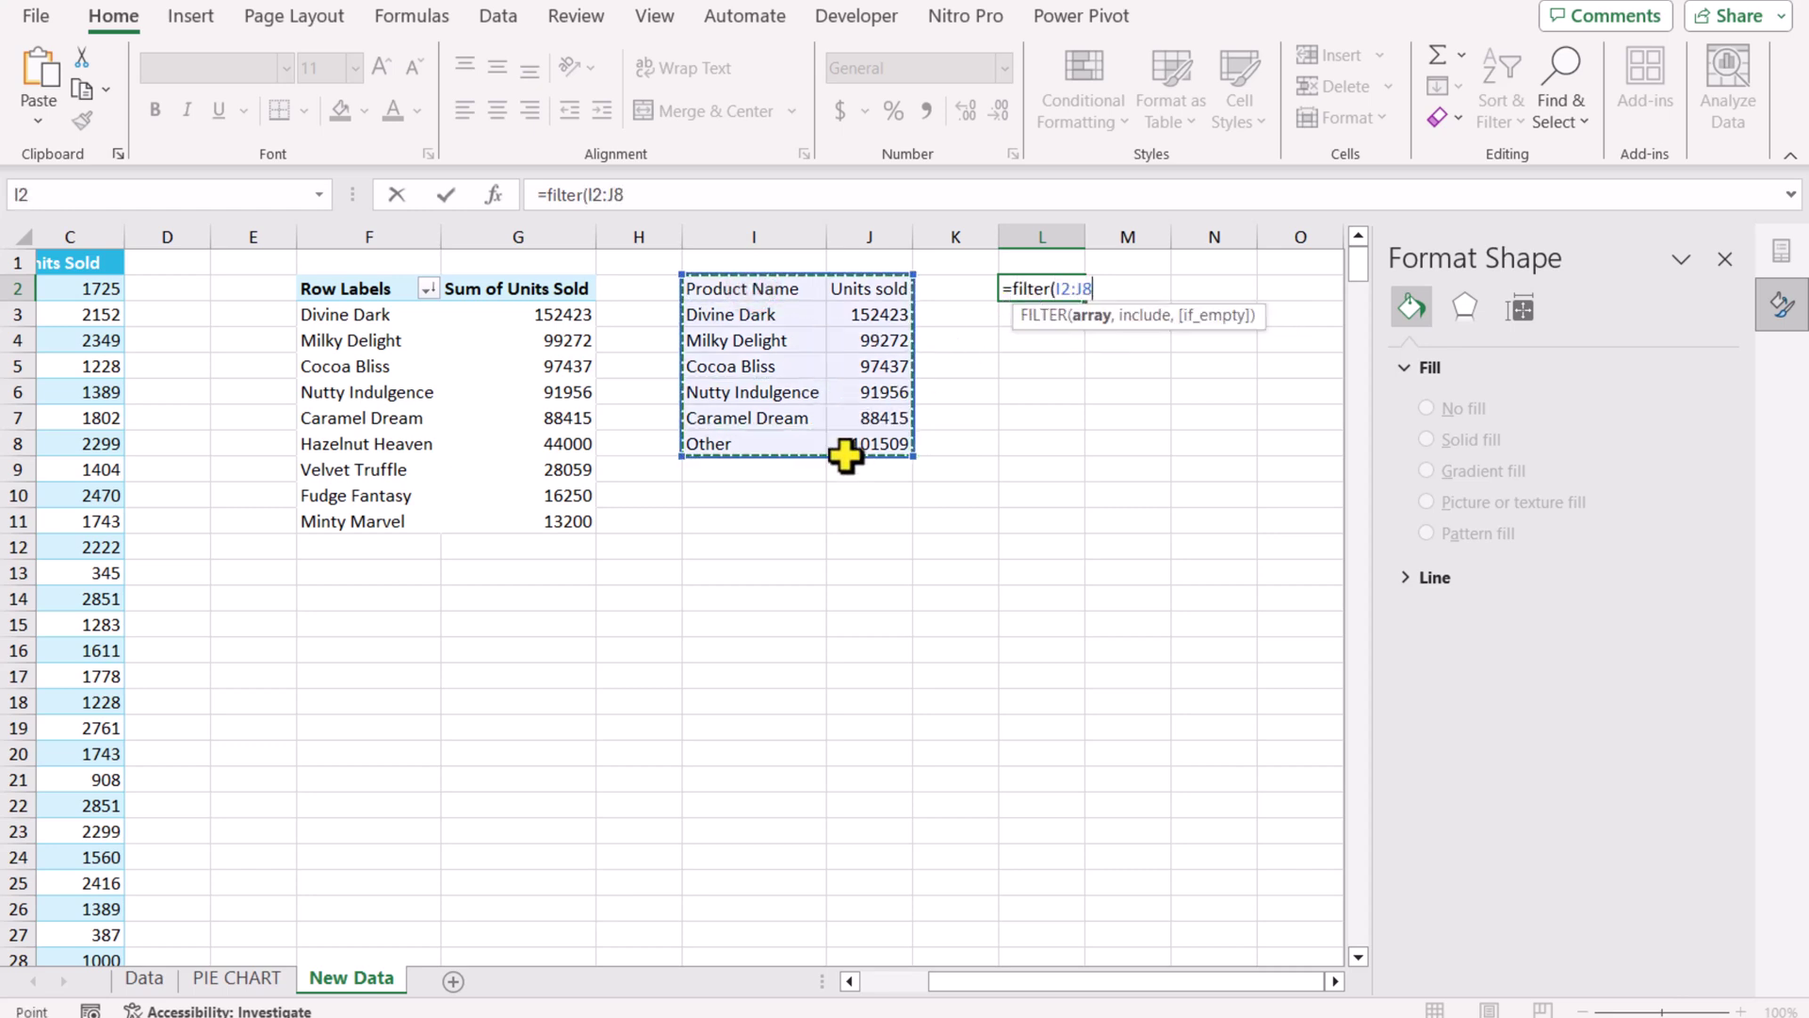
{"action": "type", "text": ","}
{"action": "left_click_drag", "start_coordinate": [868, 290], "coordinate": [872, 447]}
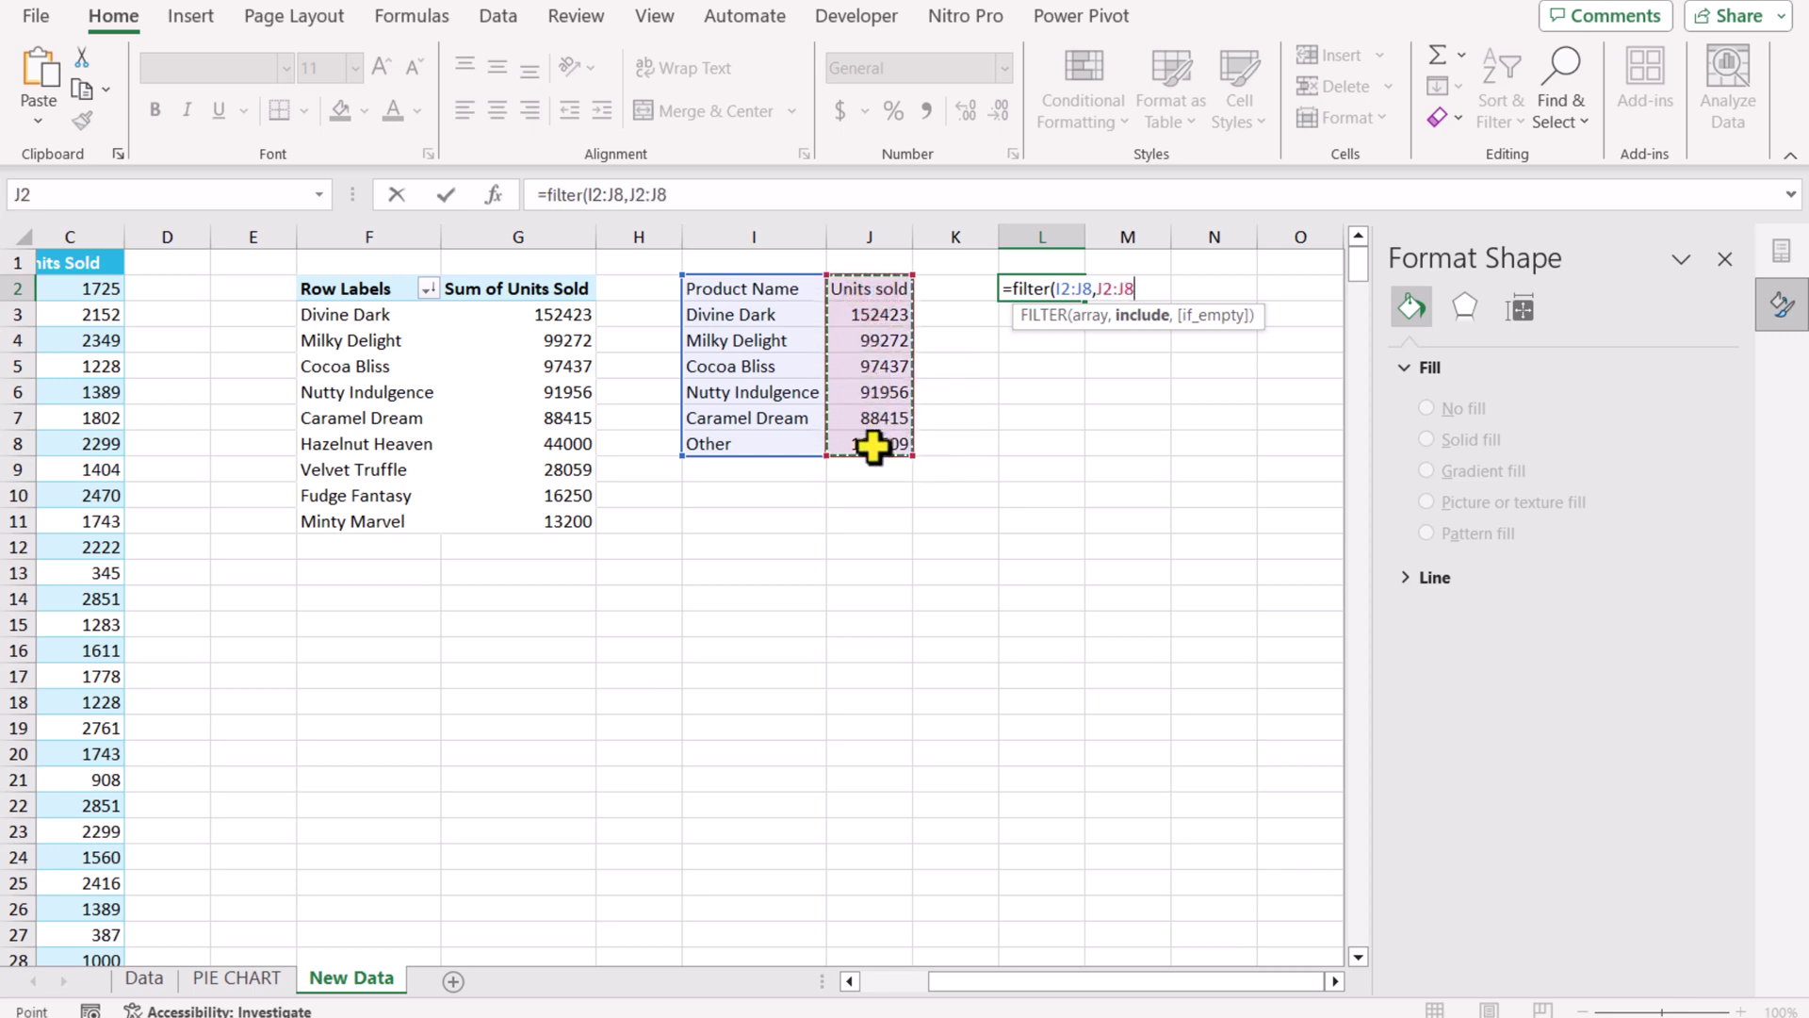
{"action": "type", "text": "<>0"}
{"action": "type", "text": ")"}
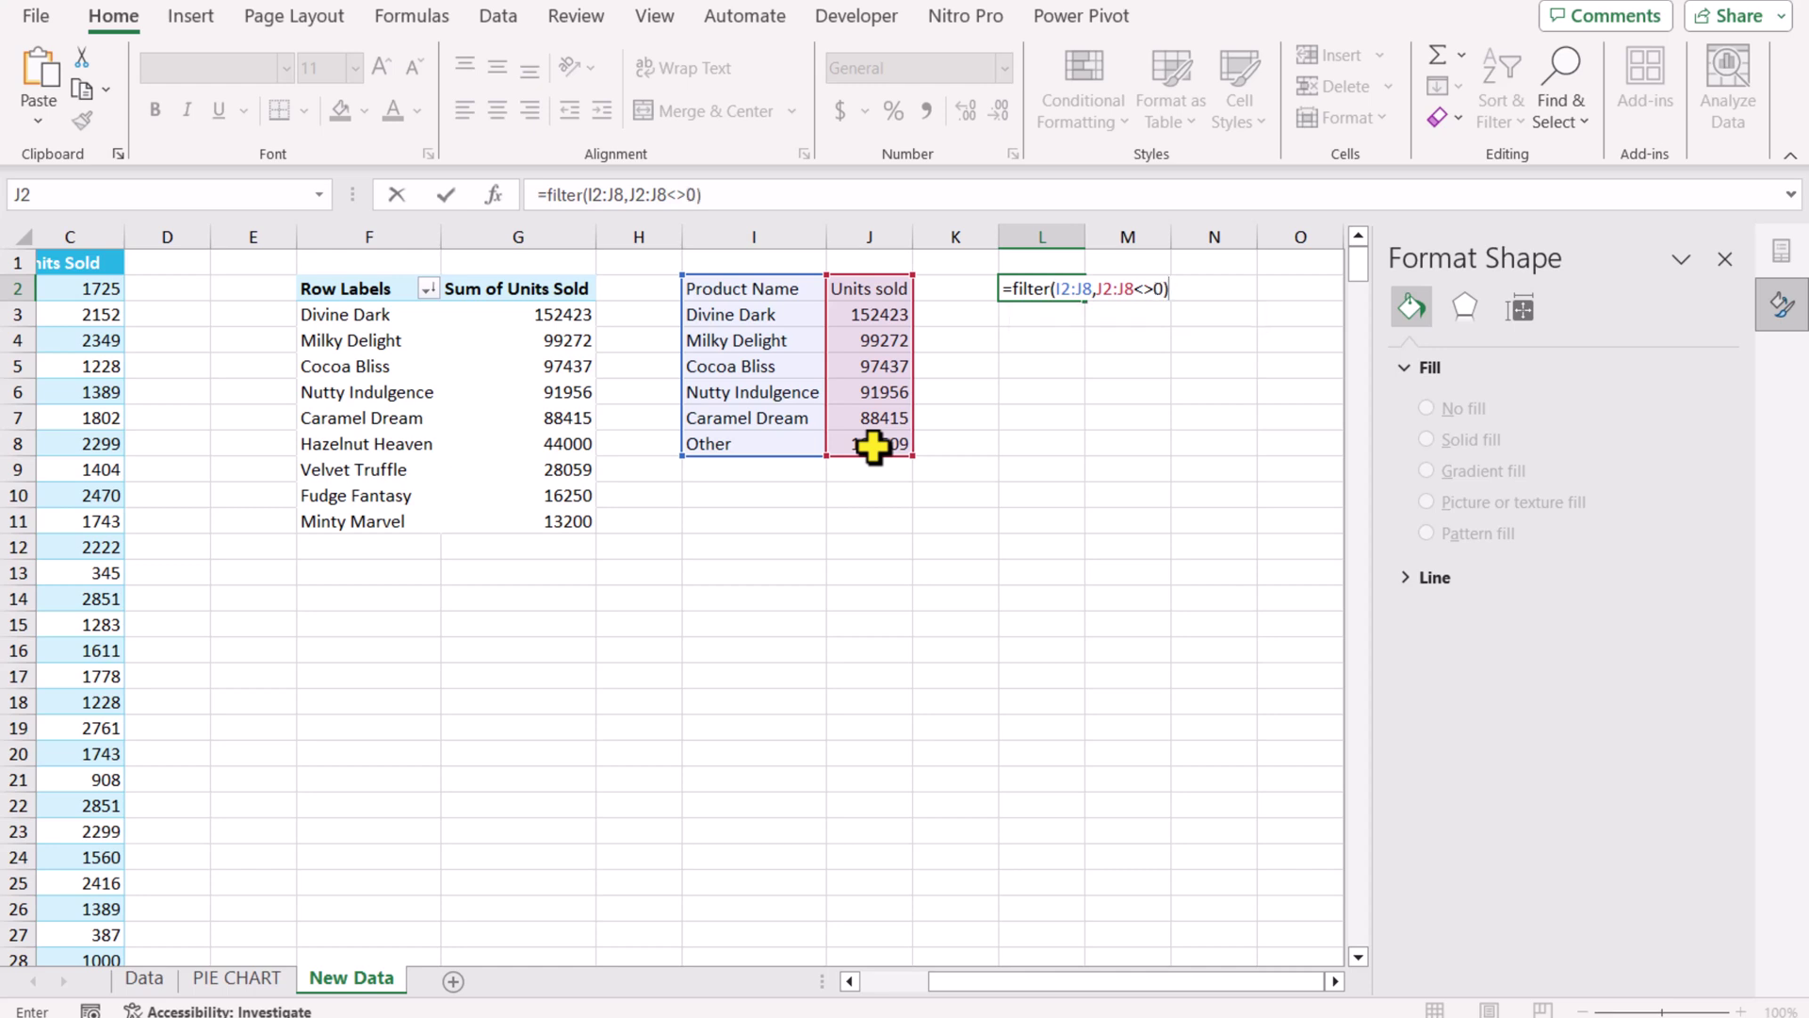
{"action": "key", "text": "Return"}
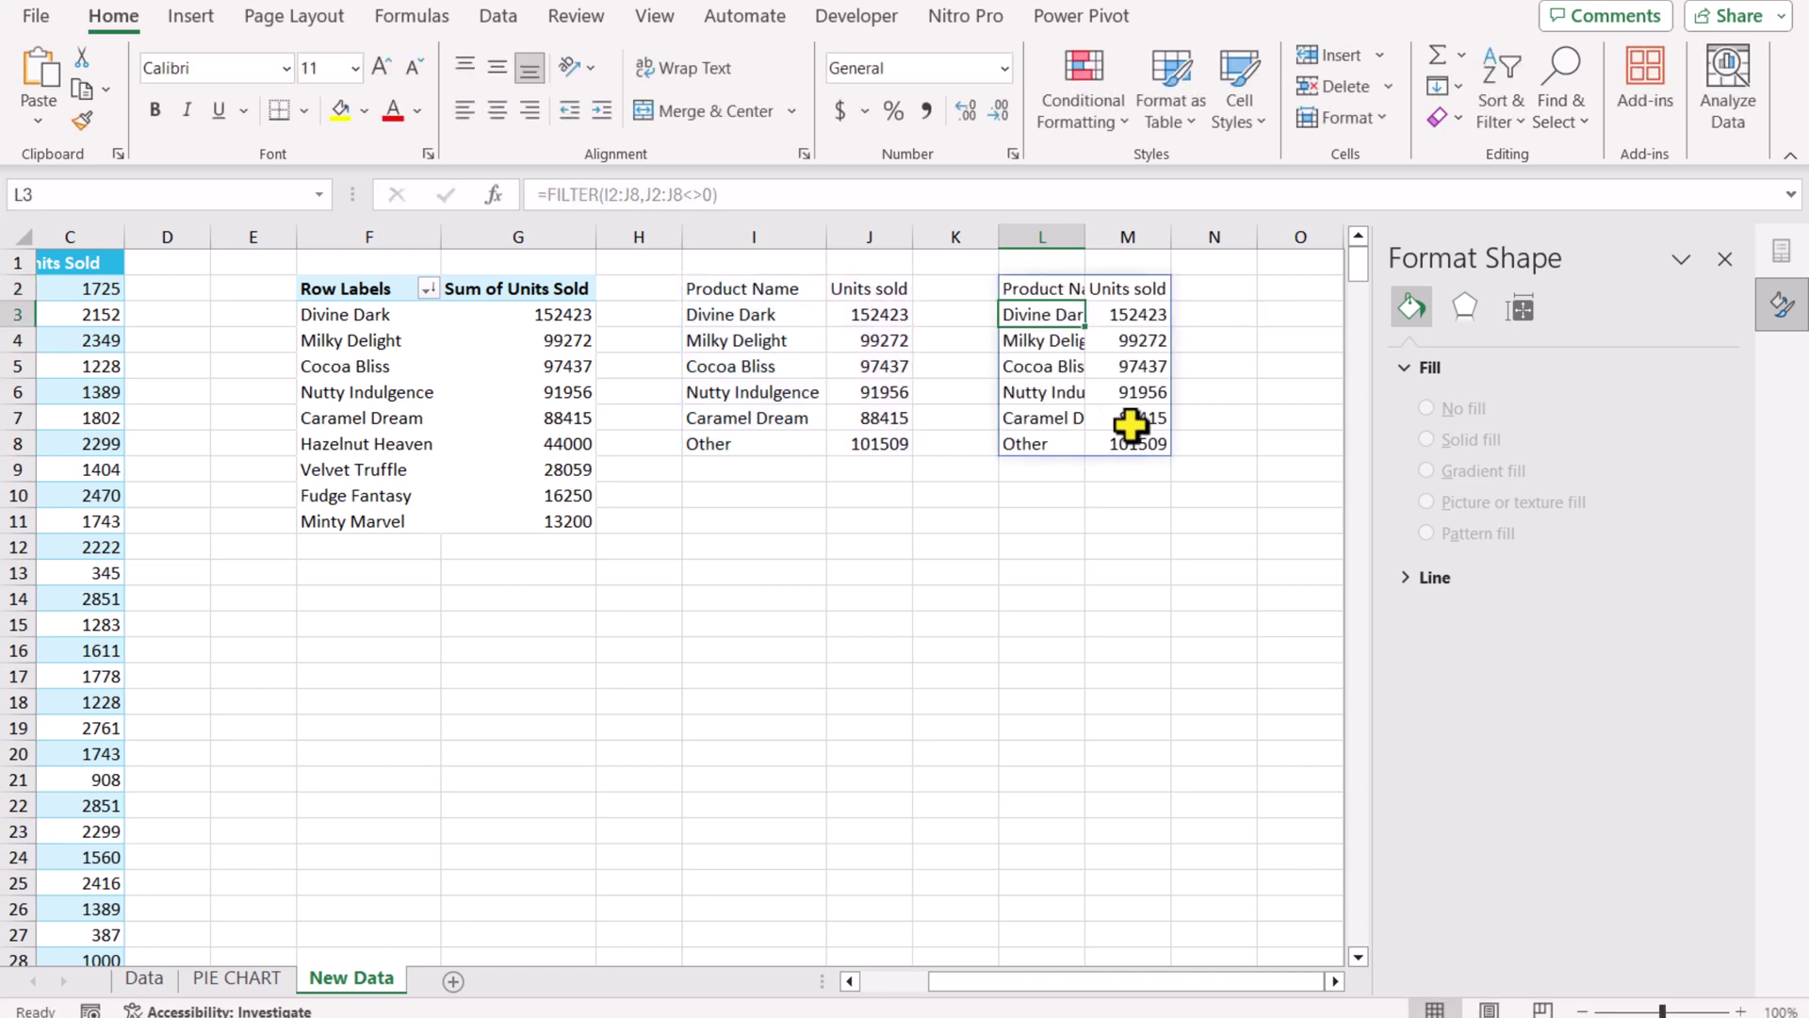
{"action": "double_click", "coordinate": [1077, 245]}
Insert a Country slicer for the PivotTable and move it below the product tables.
{"action": "left_click", "coordinate": [426, 366]}
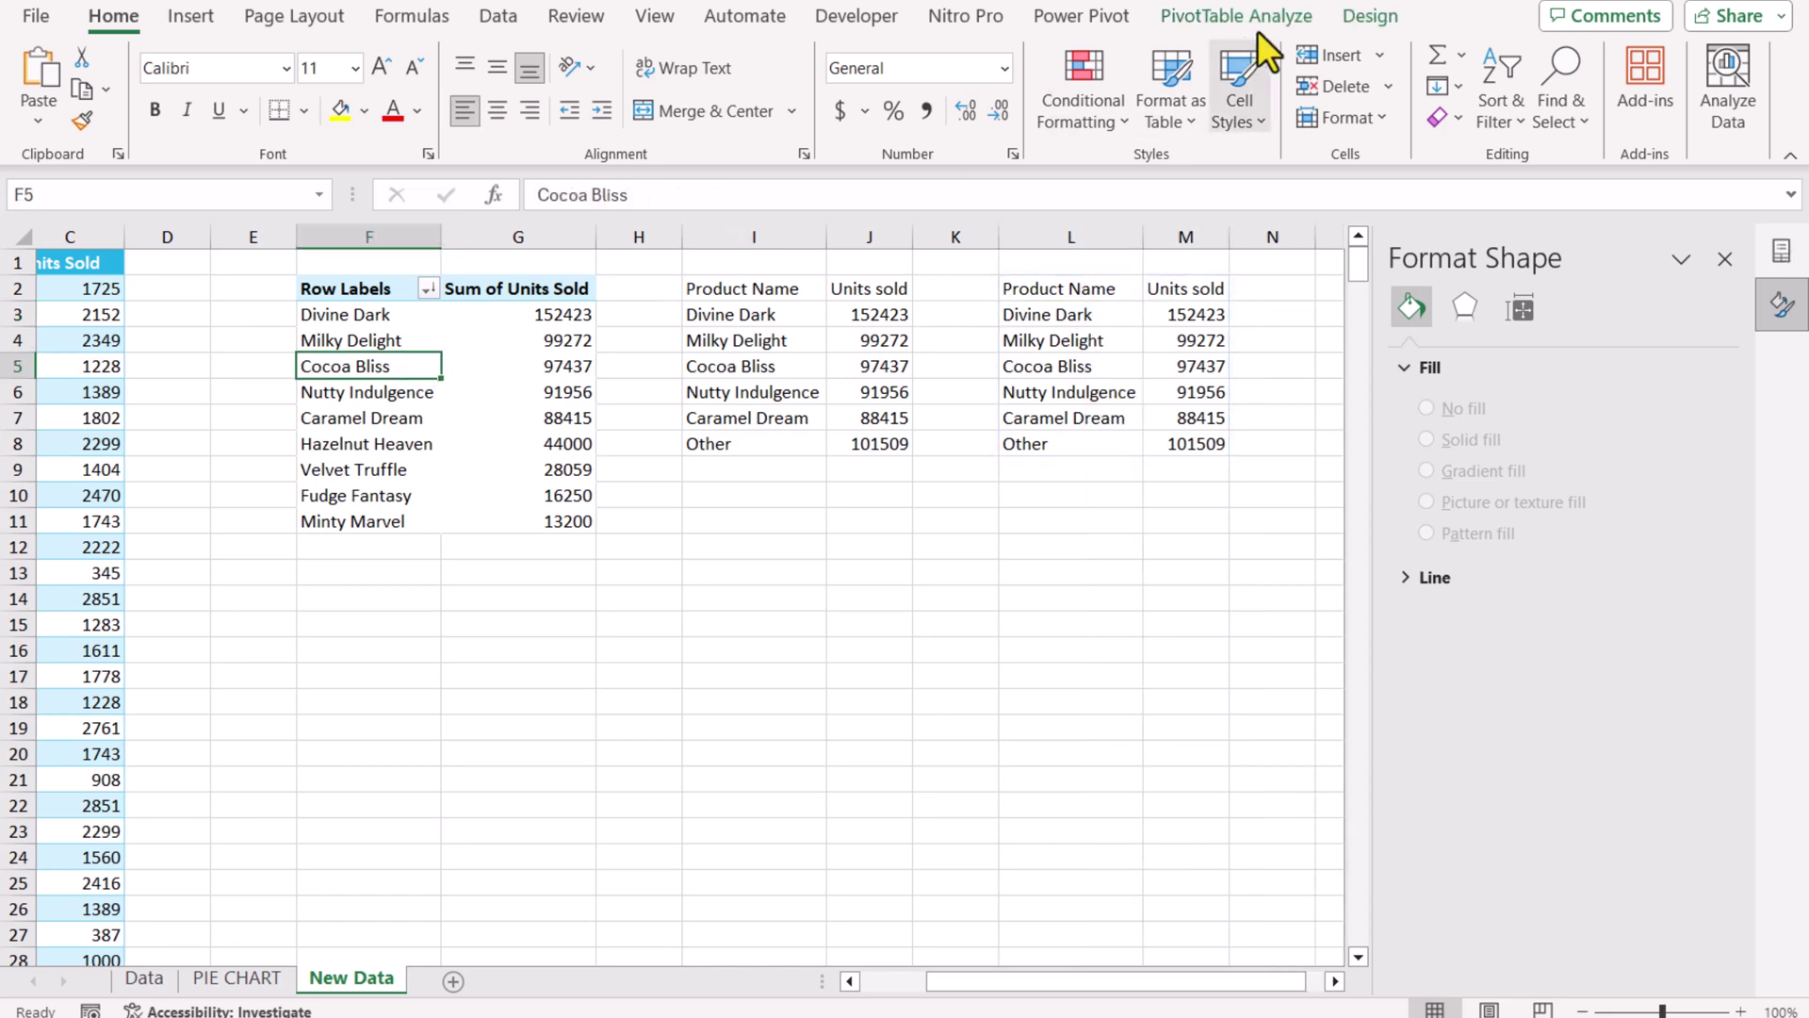
{"action": "left_click", "coordinate": [1280, 12]}
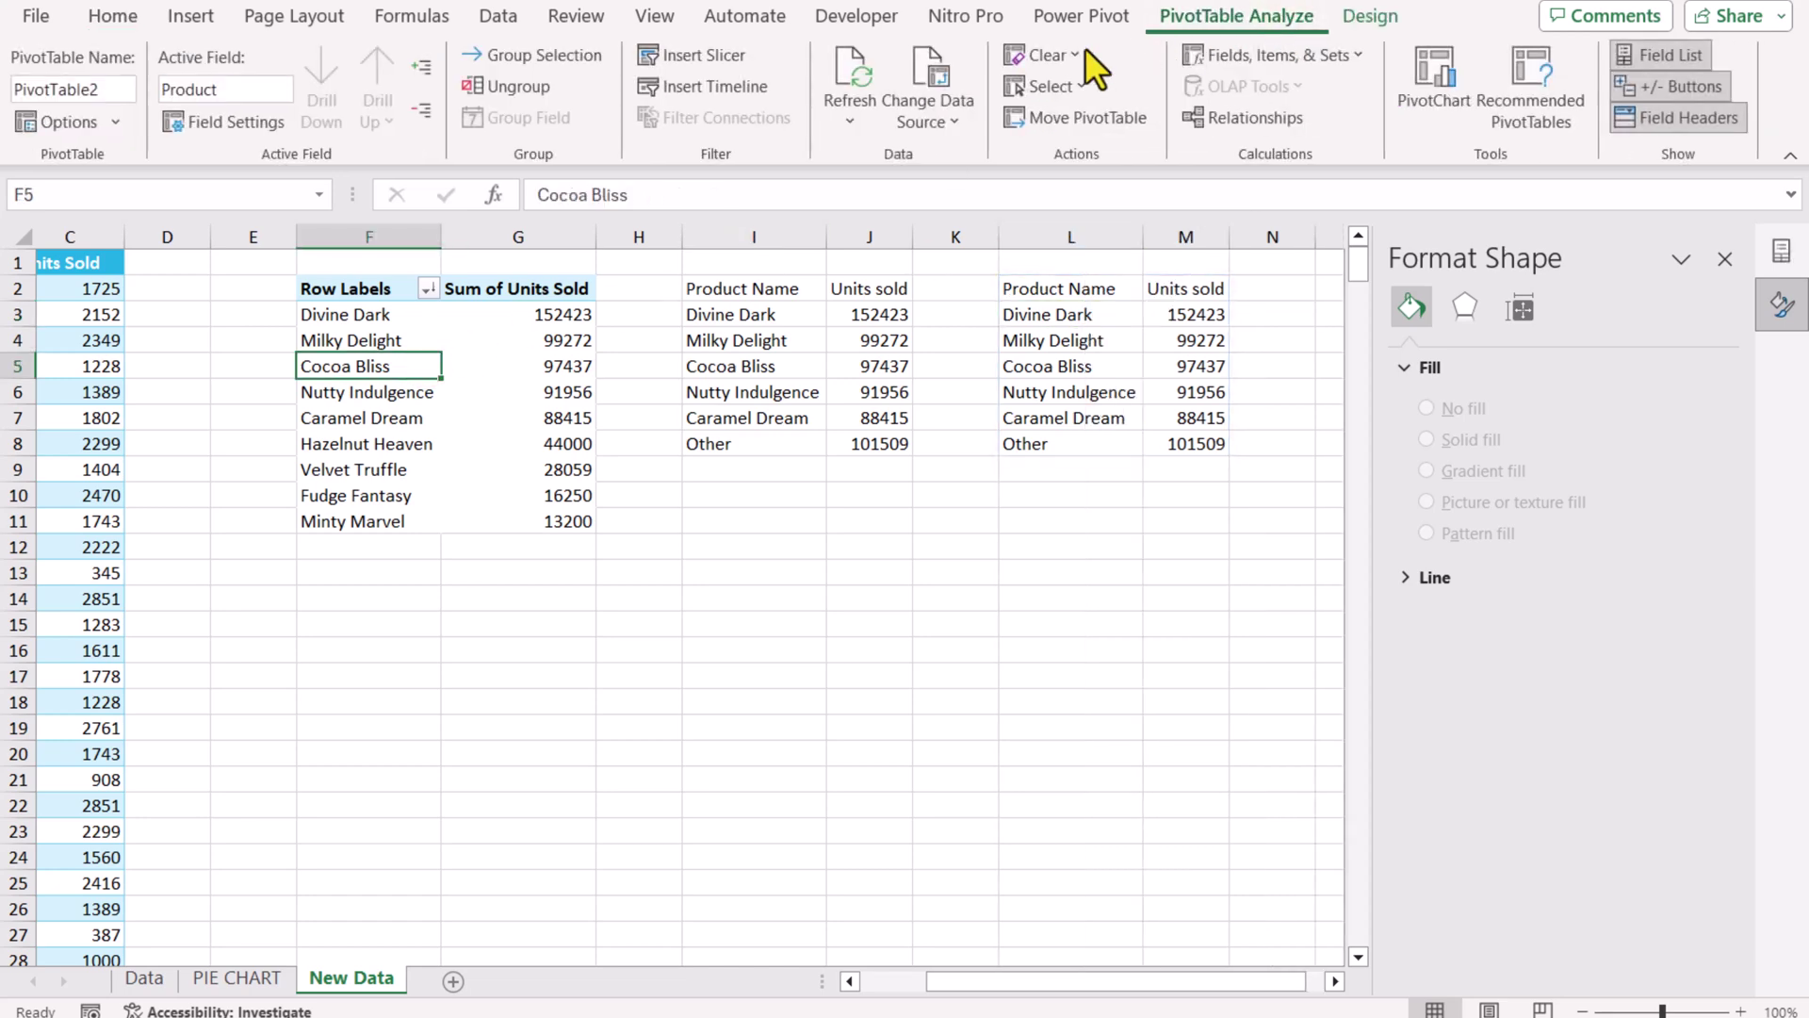
{"action": "left_click", "coordinate": [717, 64]}
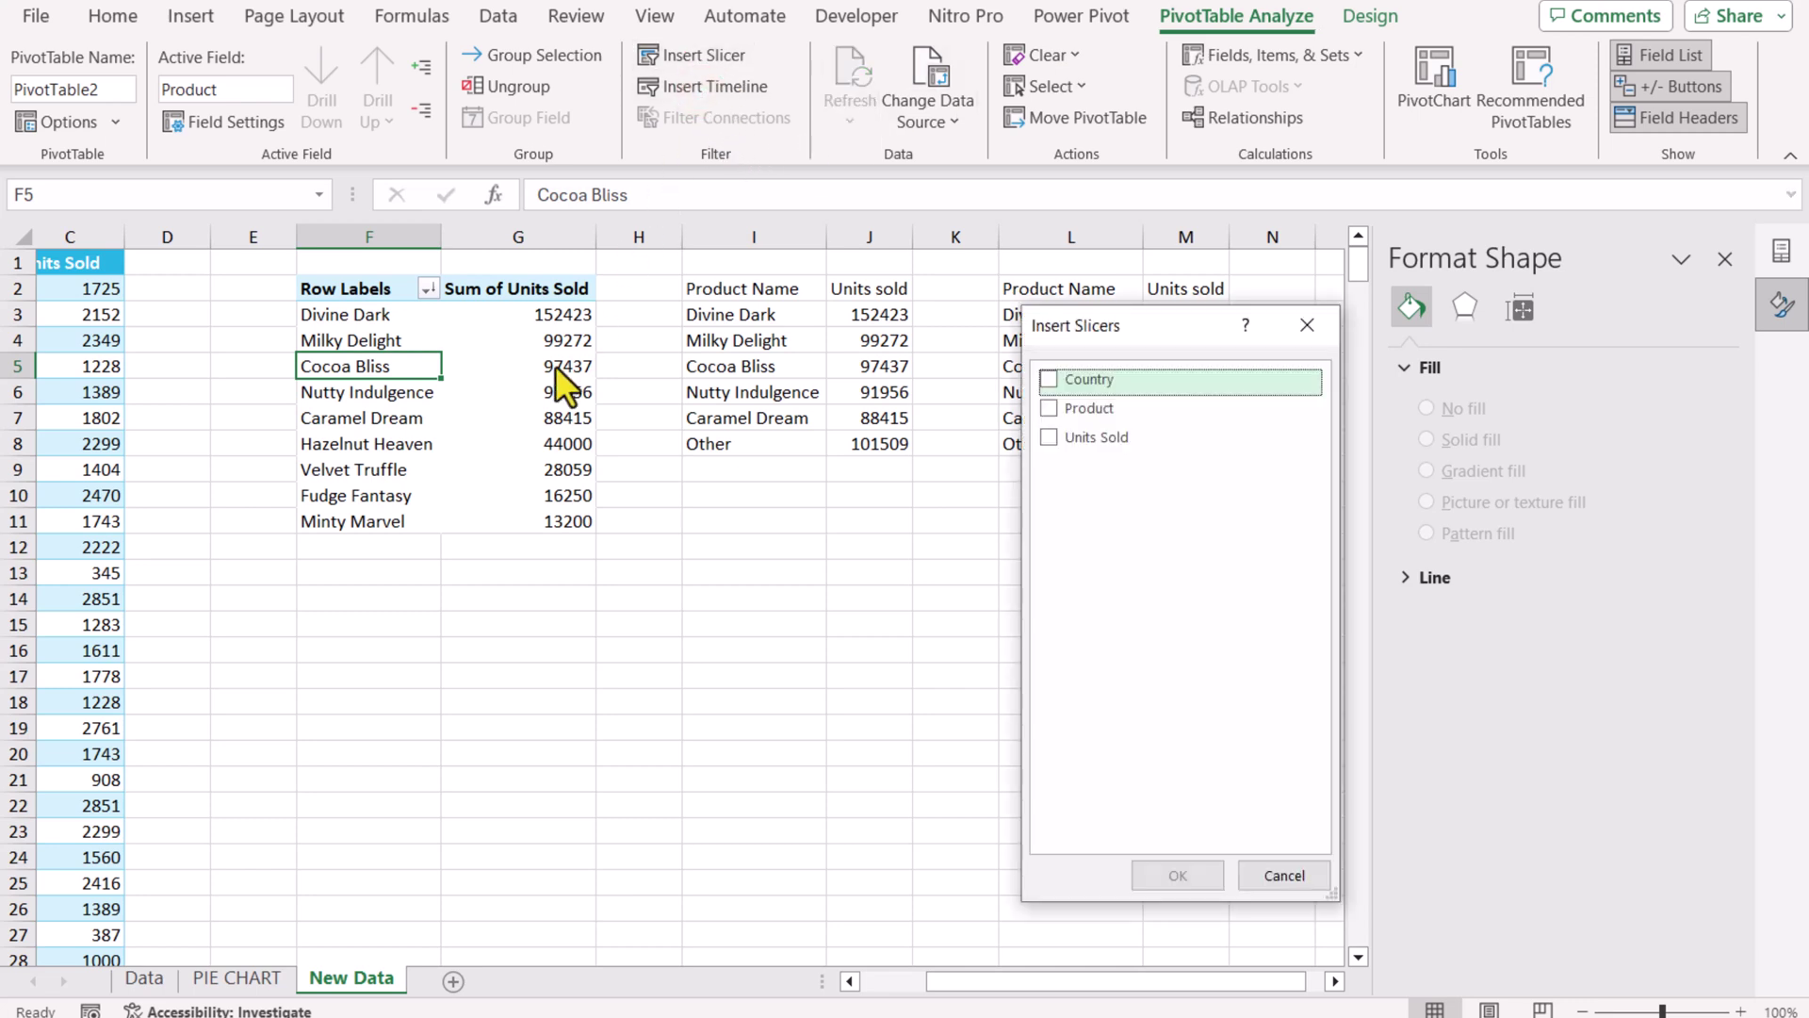
{"action": "left_click", "coordinate": [1049, 379]}
{"action": "left_click", "coordinate": [1206, 877]}
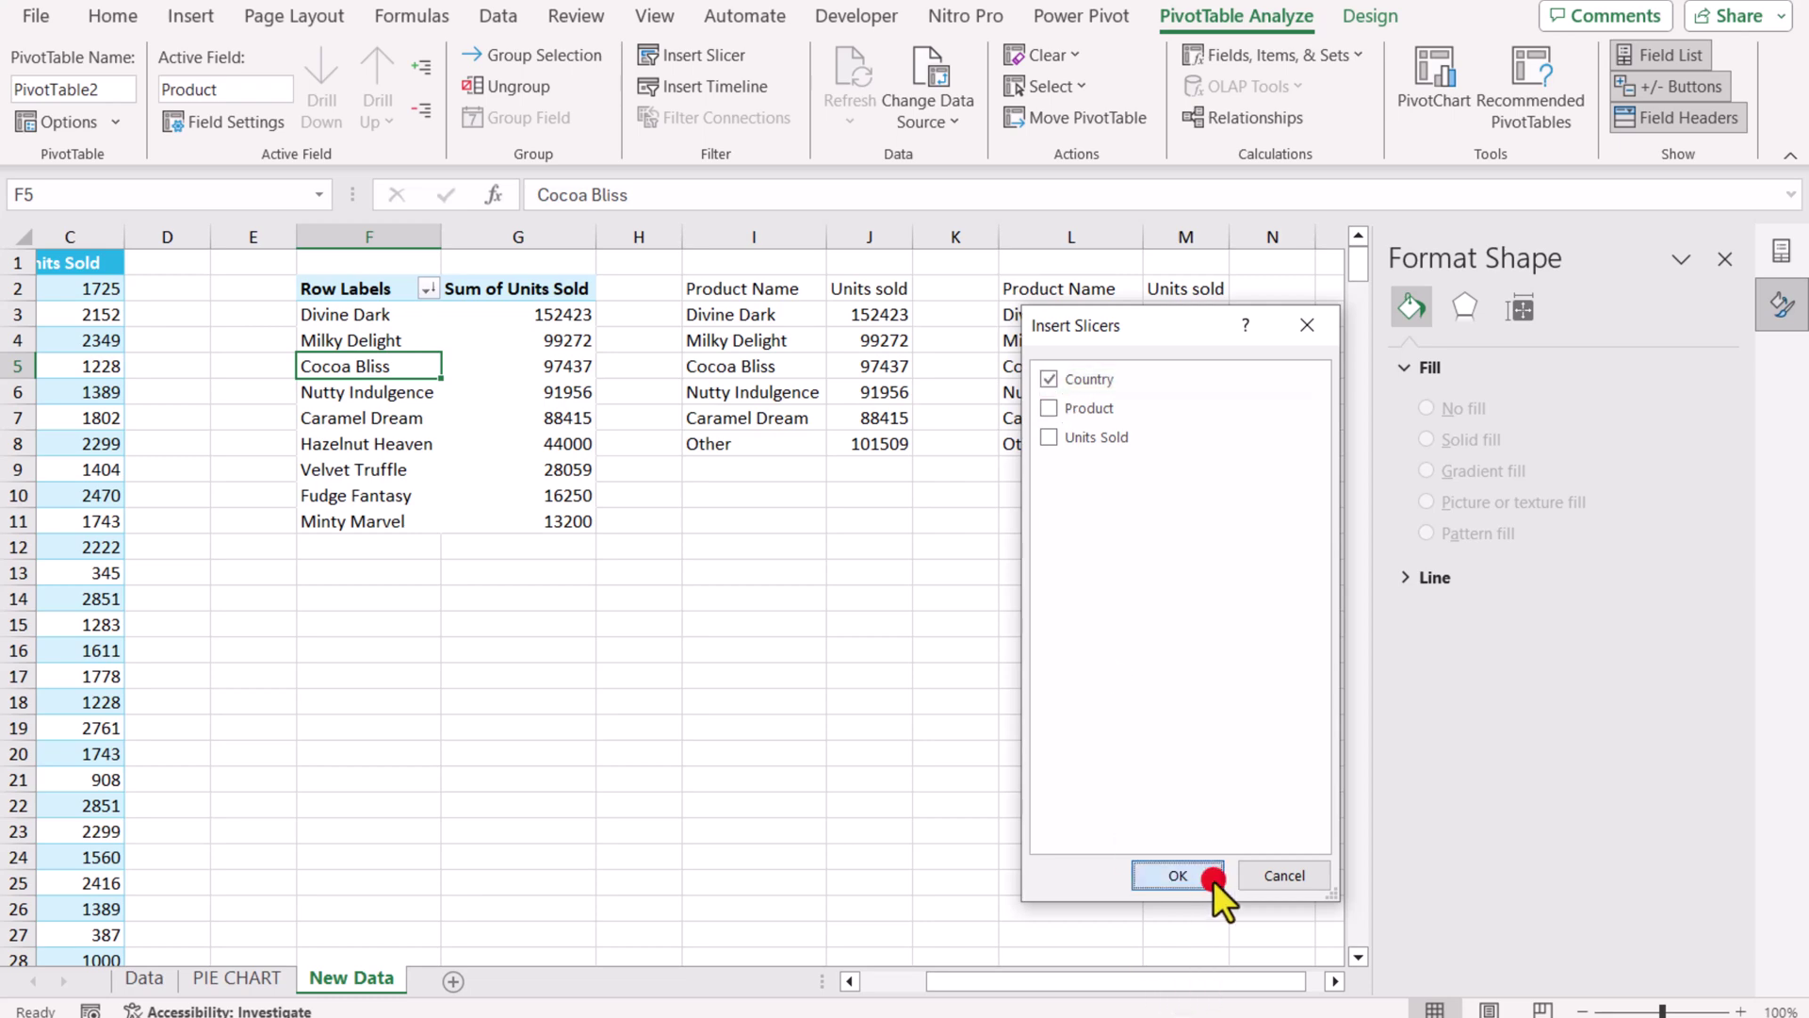
{"action": "left_click_drag", "start_coordinate": [653, 452], "coordinate": [735, 517]}
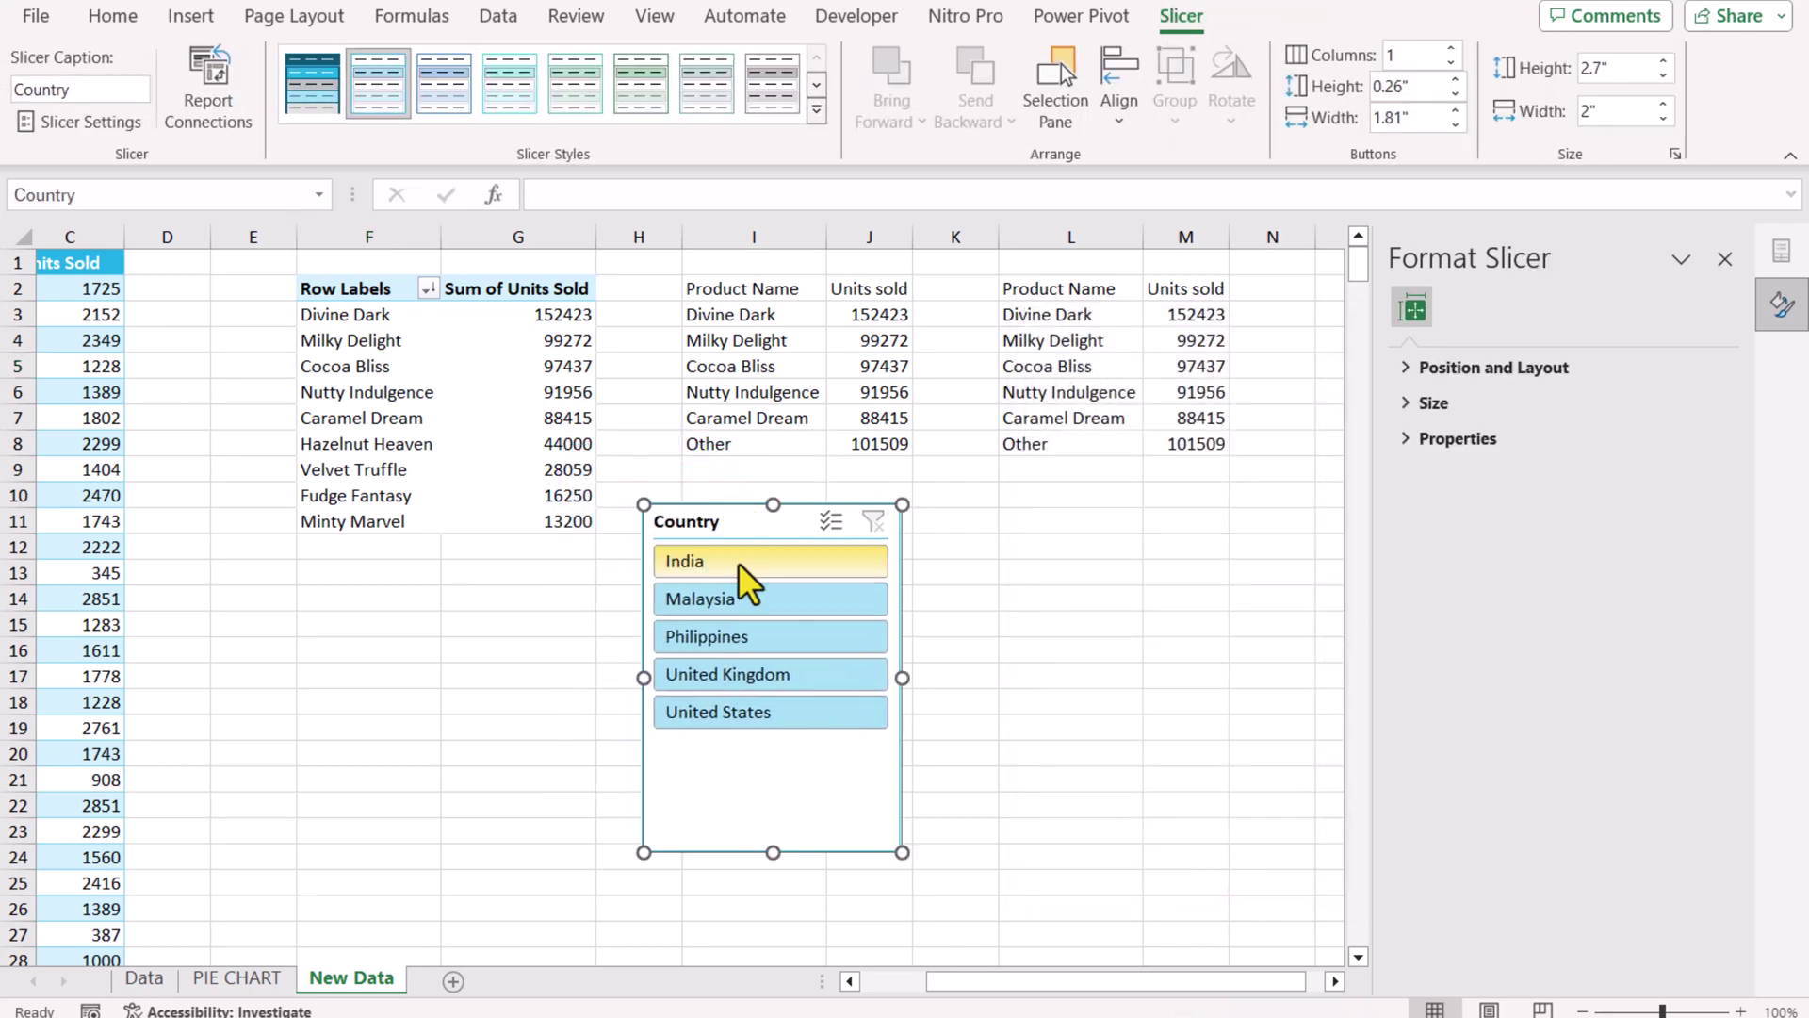
Test the slicer with India, Malaysia, Philippines and United Kingdom, then clear the filter.
{"action": "left_click", "coordinate": [740, 566]}
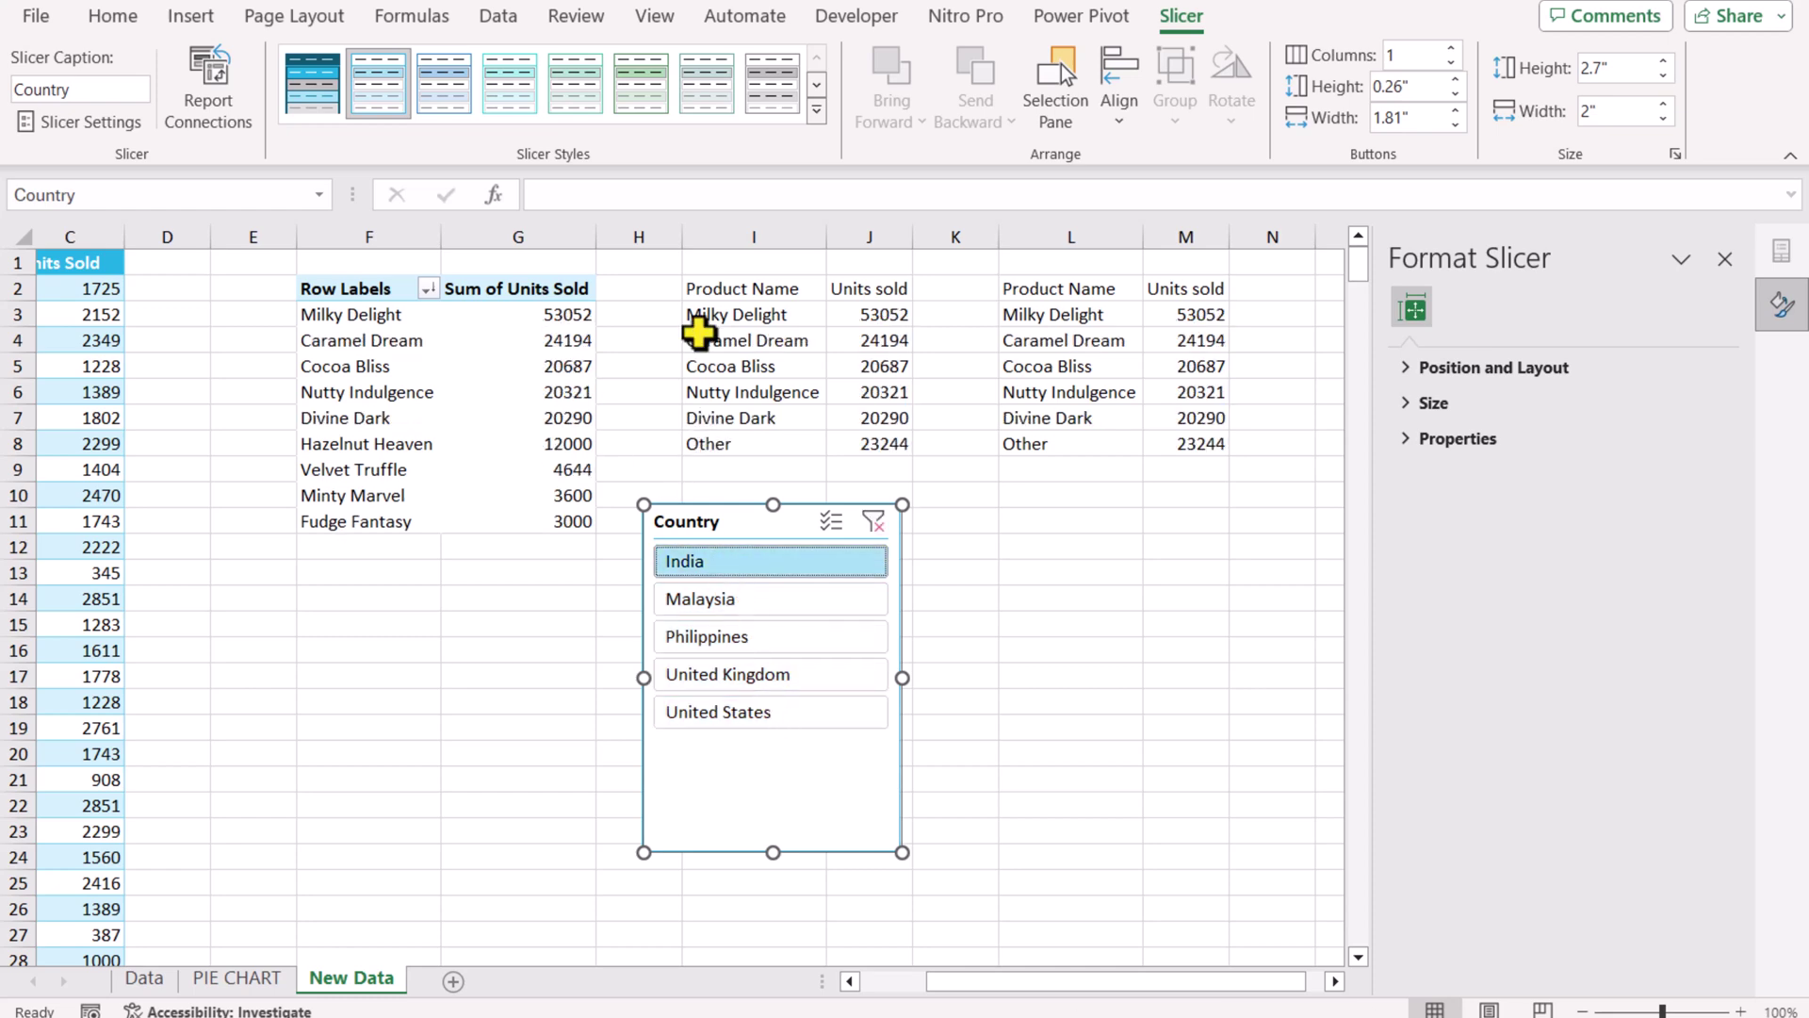
{"action": "left_click", "coordinate": [709, 603]}
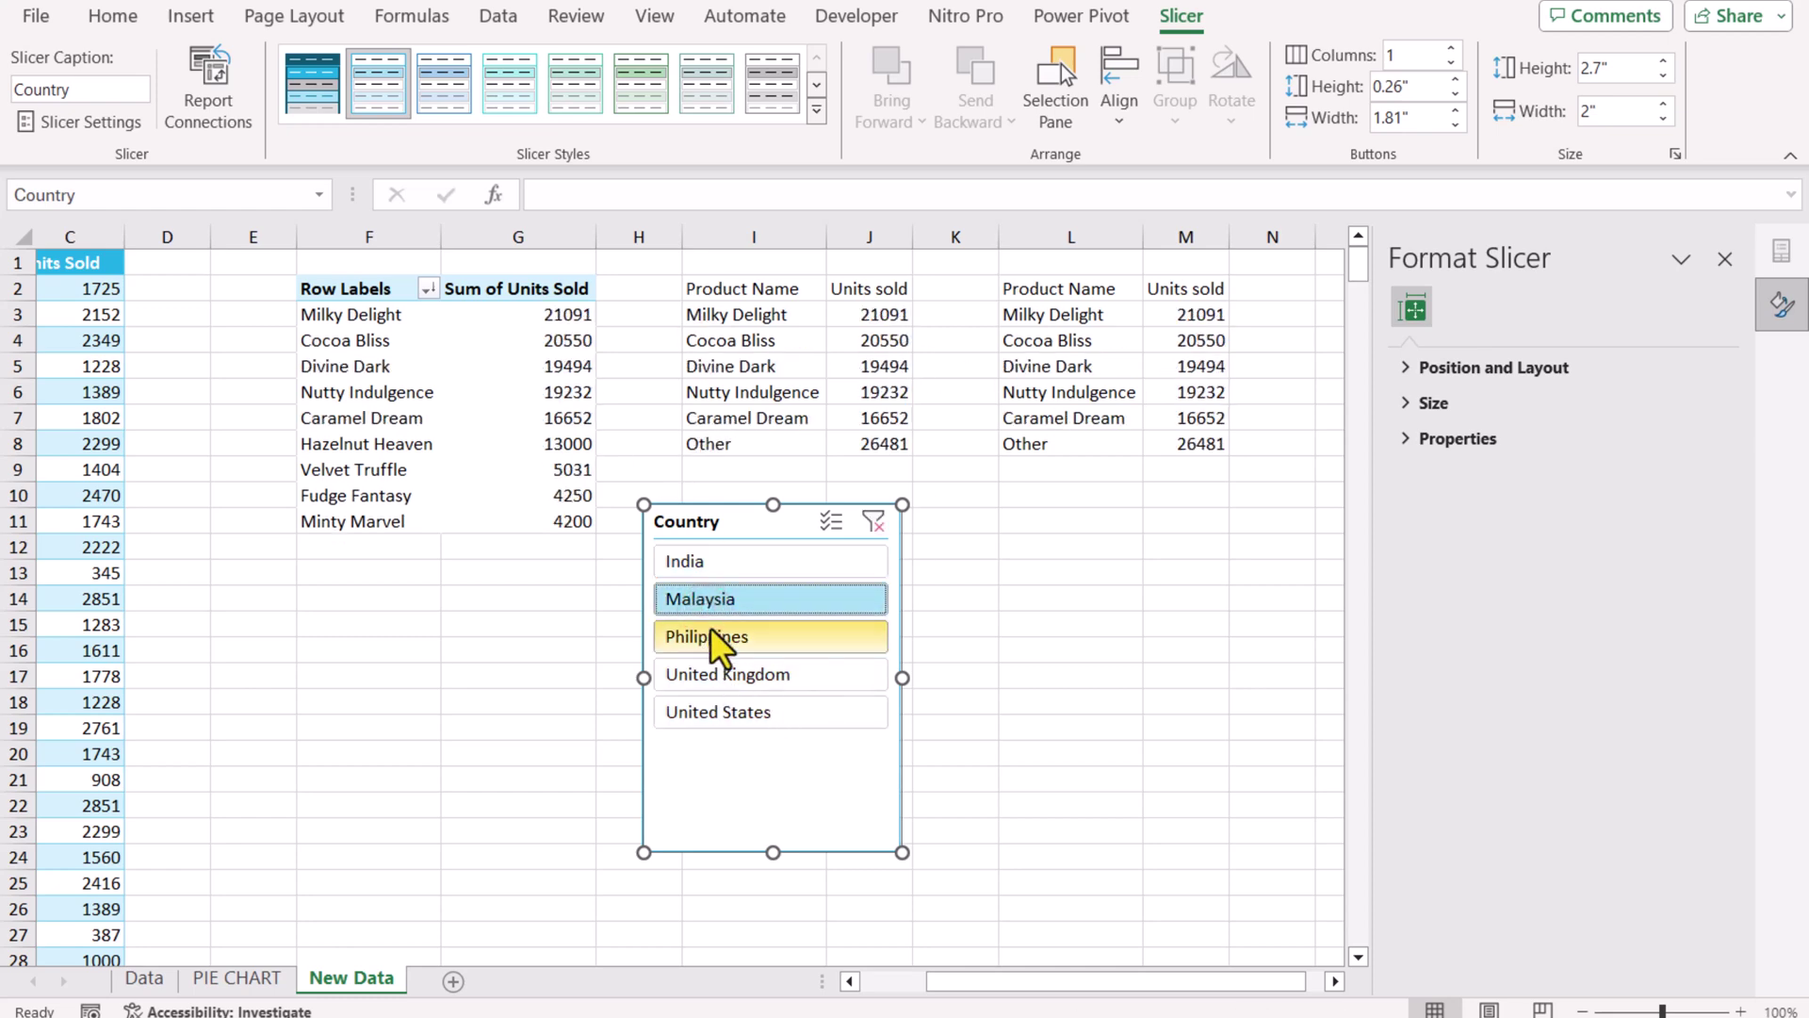
{"action": "left_click", "coordinate": [714, 633]}
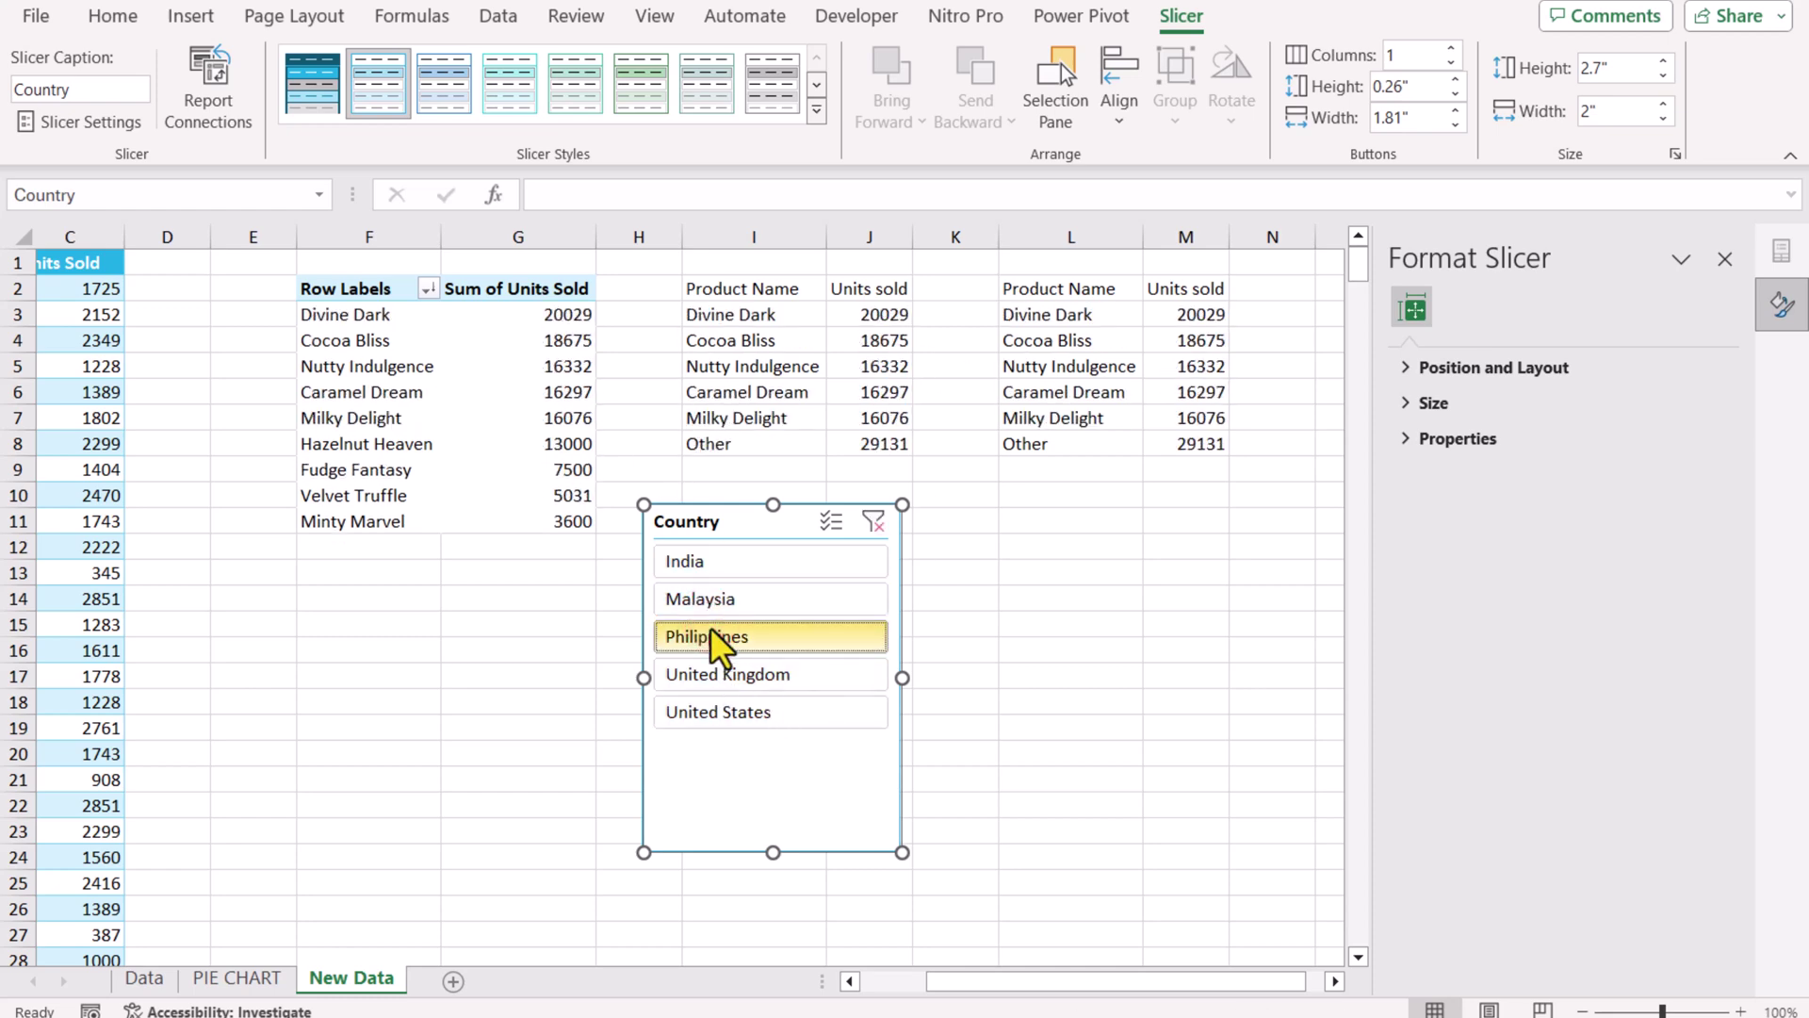
{"action": "left_click", "coordinate": [728, 677]}
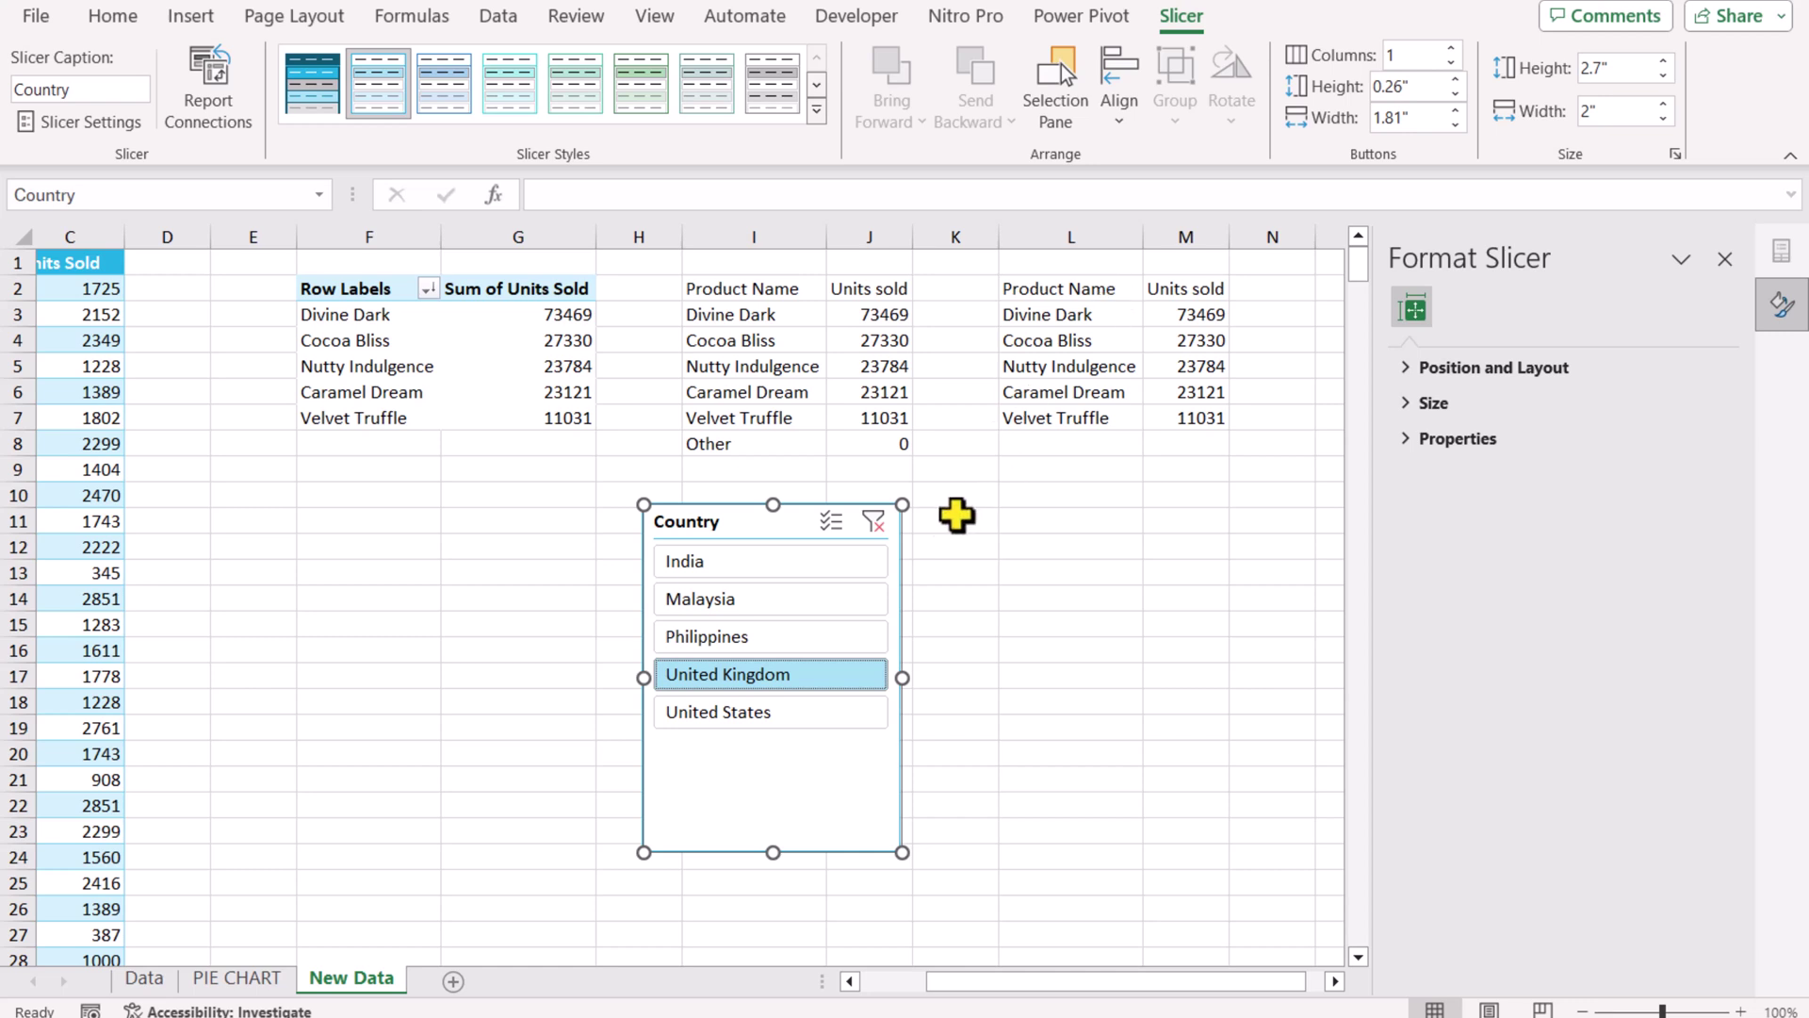
{"action": "left_click", "coordinate": [884, 525]}
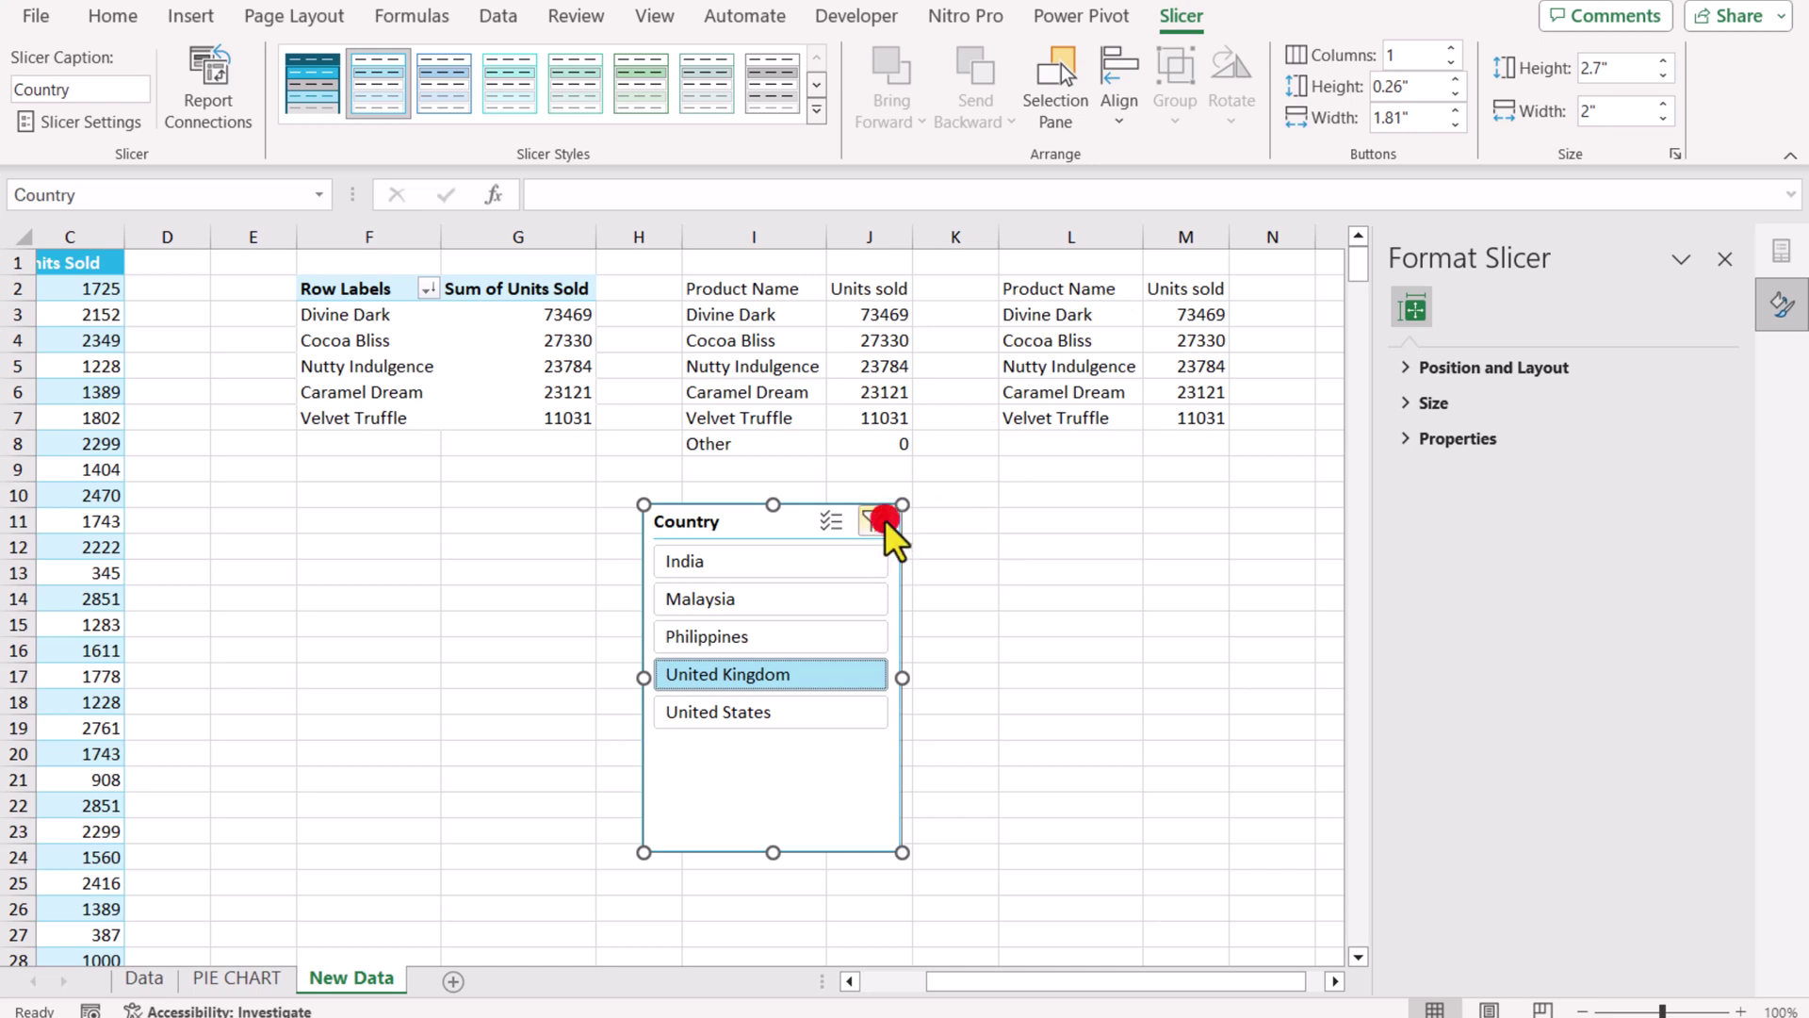
{"action": "left_click", "coordinate": [1074, 339]}
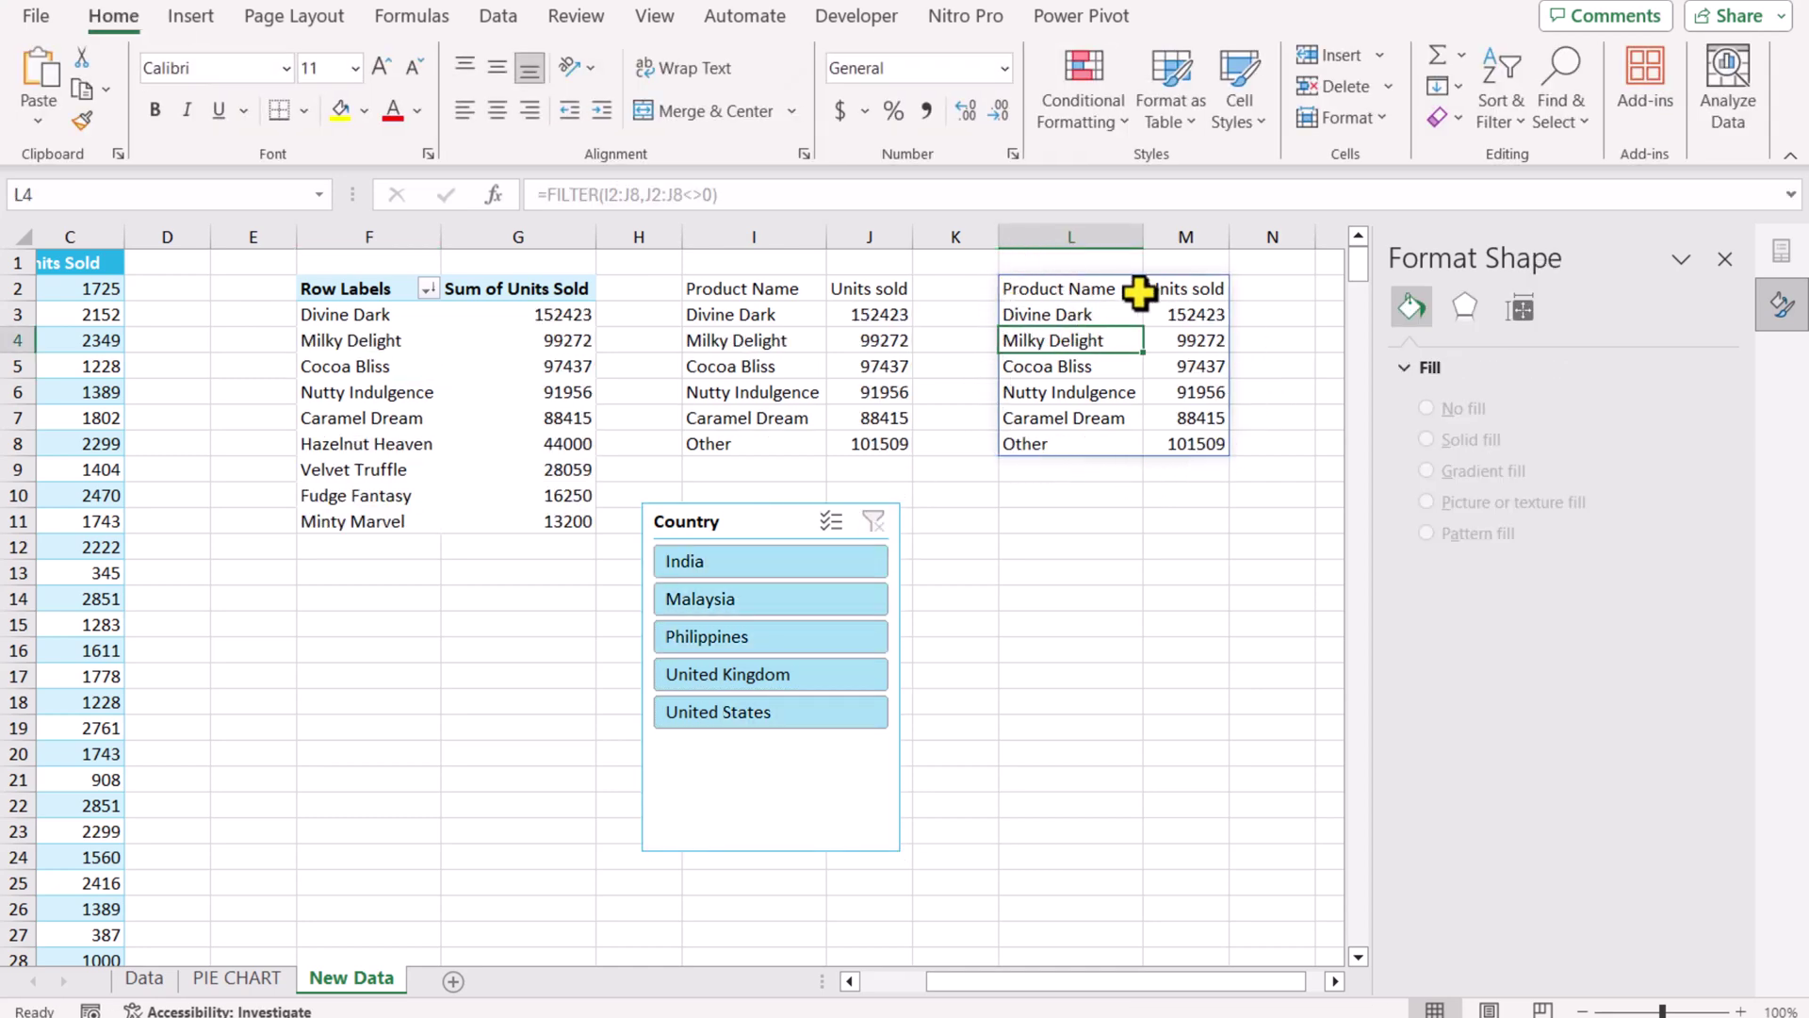
Insert a doughnut chart from the Pie chart family for the filtered Units sold table.
{"action": "left_click", "coordinate": [186, 28]}
{"action": "left_click", "coordinate": [473, 71]}
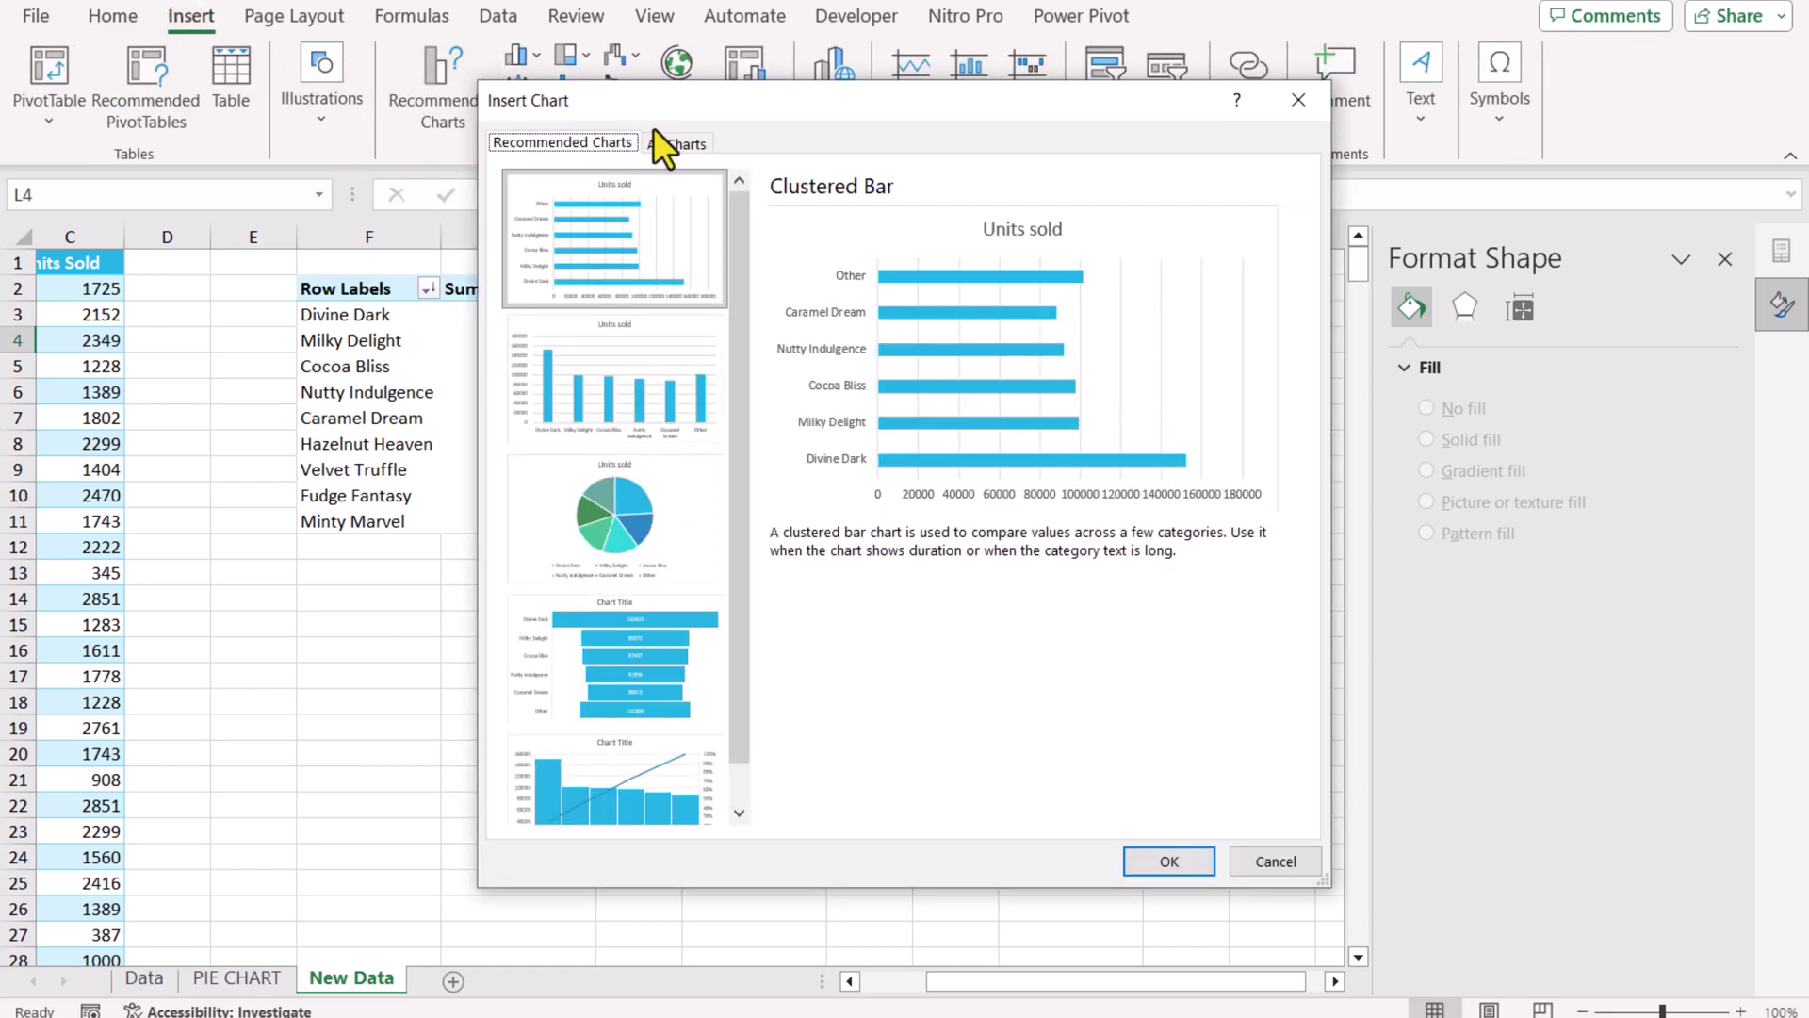
{"action": "left_click", "coordinate": [686, 144]}
{"action": "left_click", "coordinate": [584, 303]}
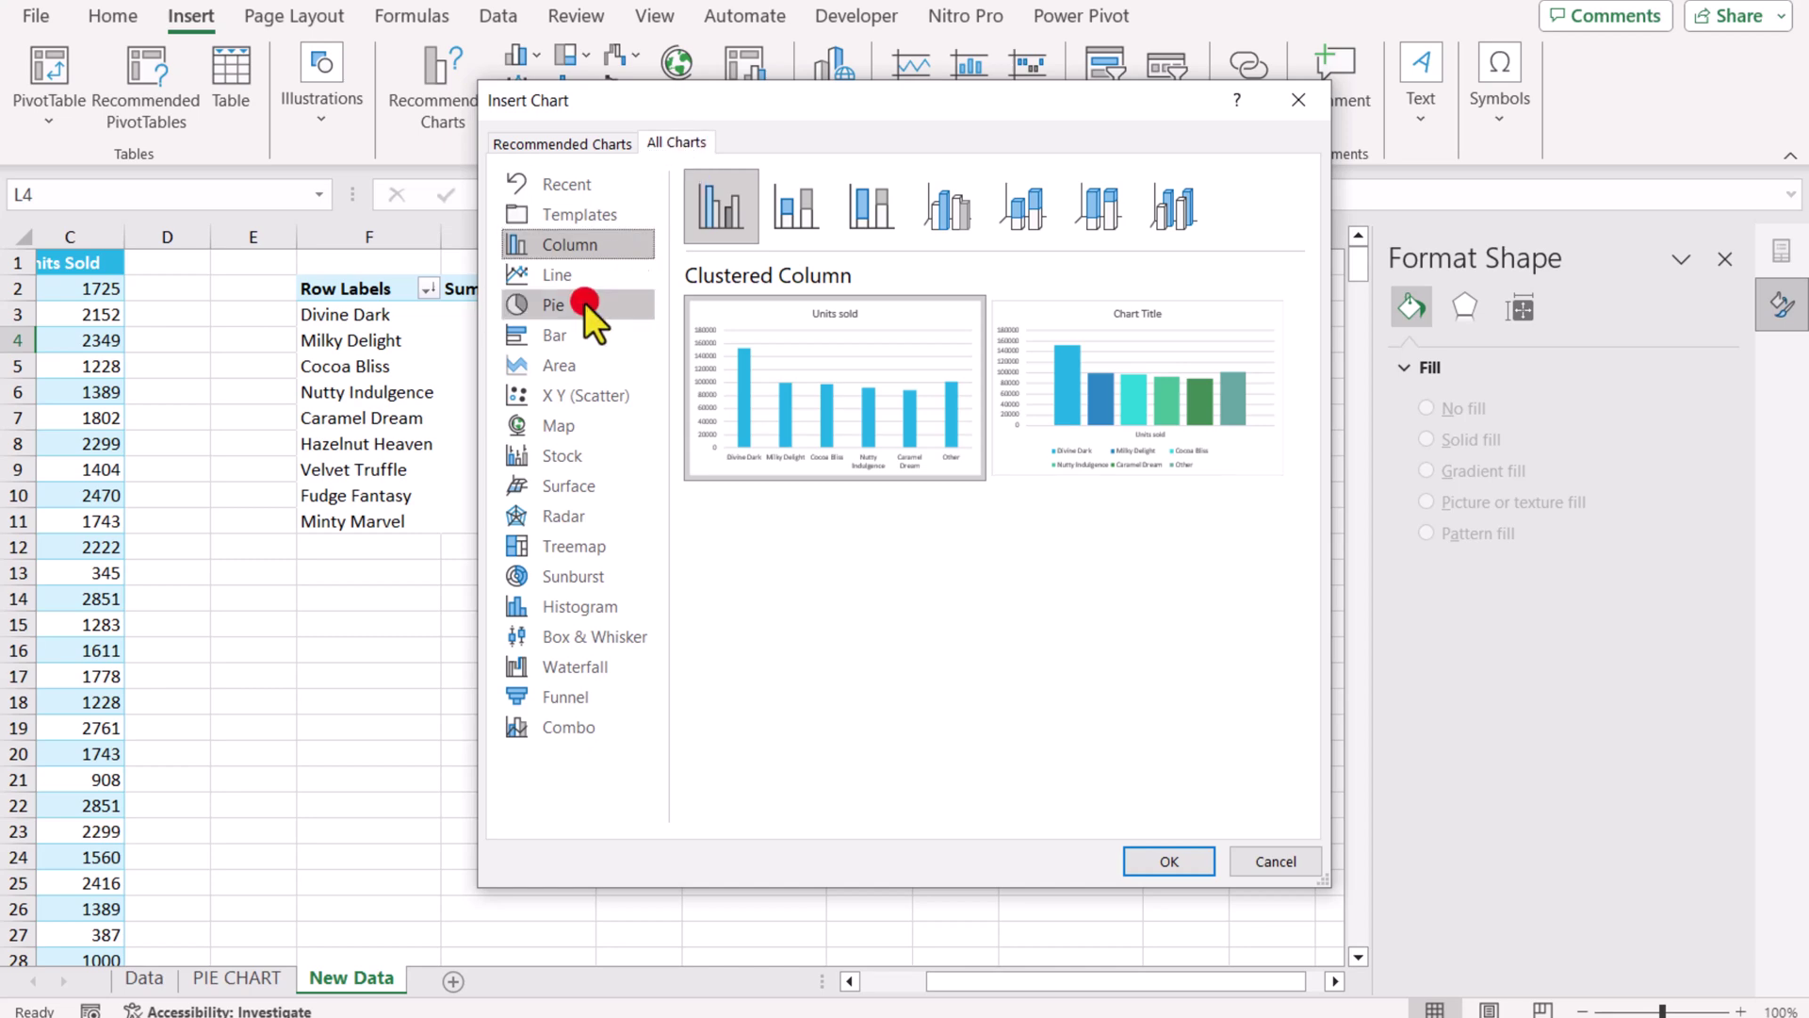
{"action": "left_click", "coordinate": [1016, 212]}
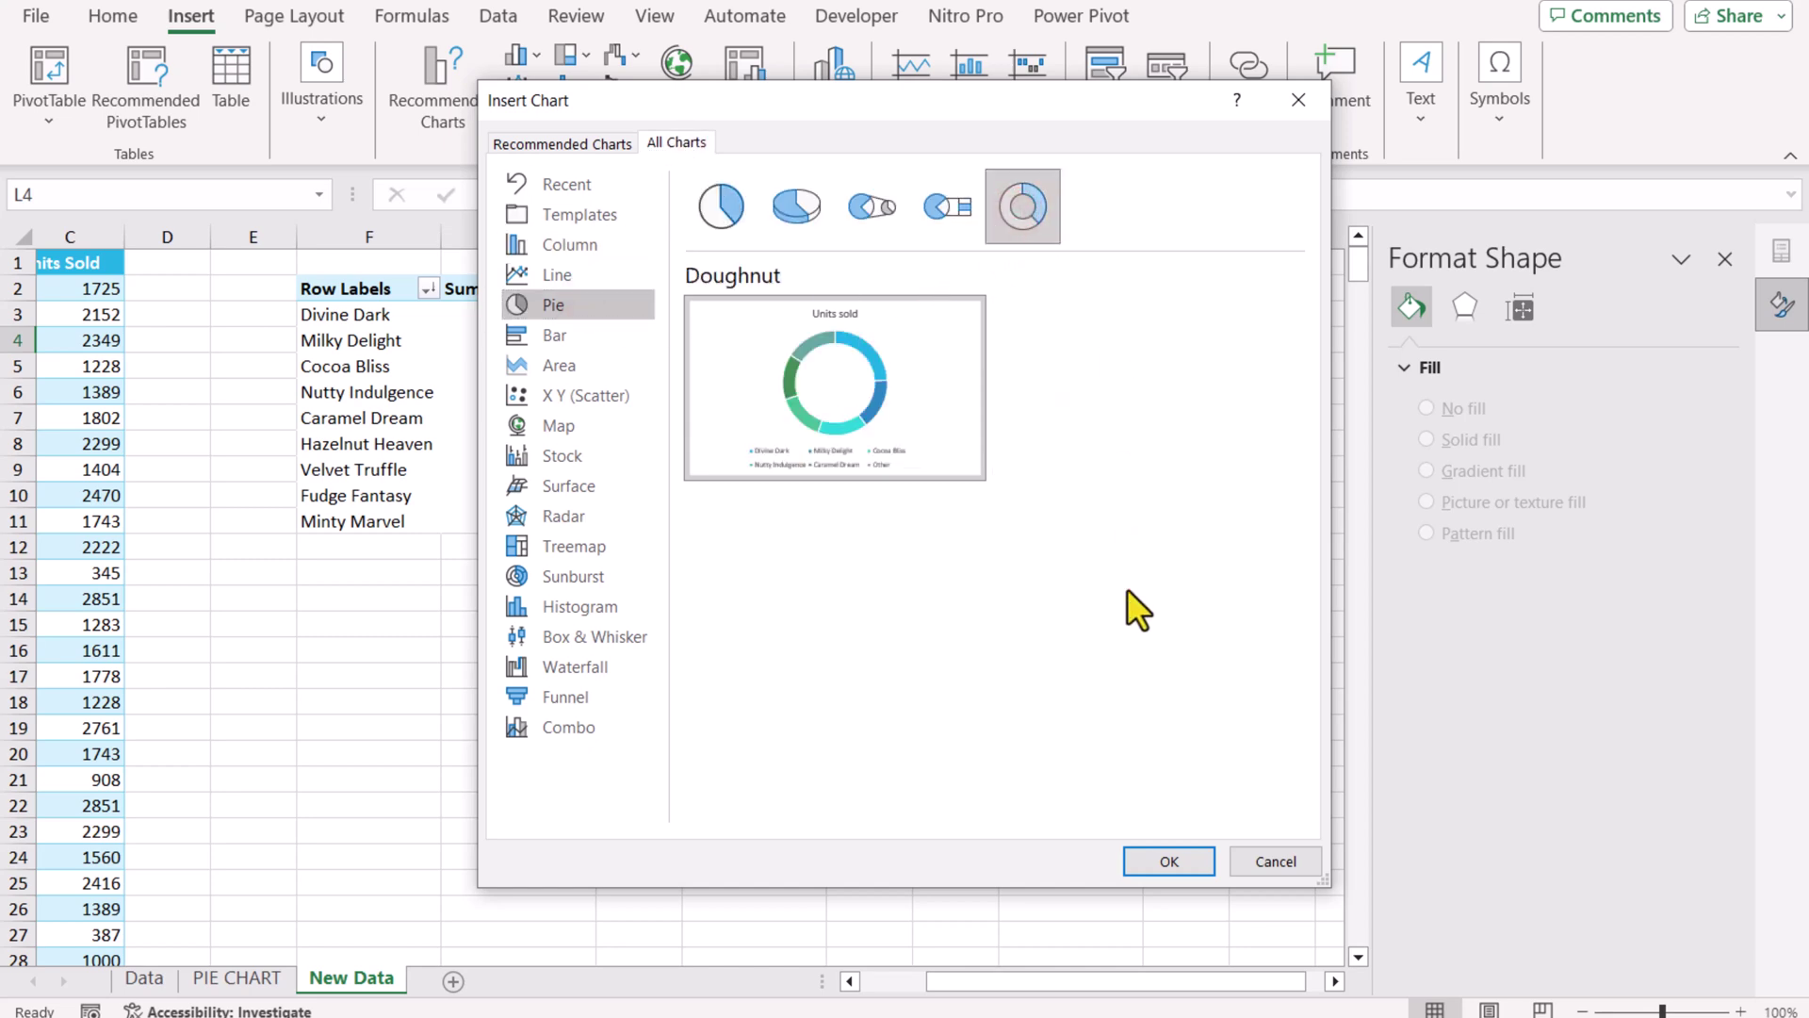
{"action": "left_click", "coordinate": [1168, 863]}
Set the doughnut series' hole size to 25% in Format Data Series.
{"action": "right_click", "coordinate": [788, 647]}
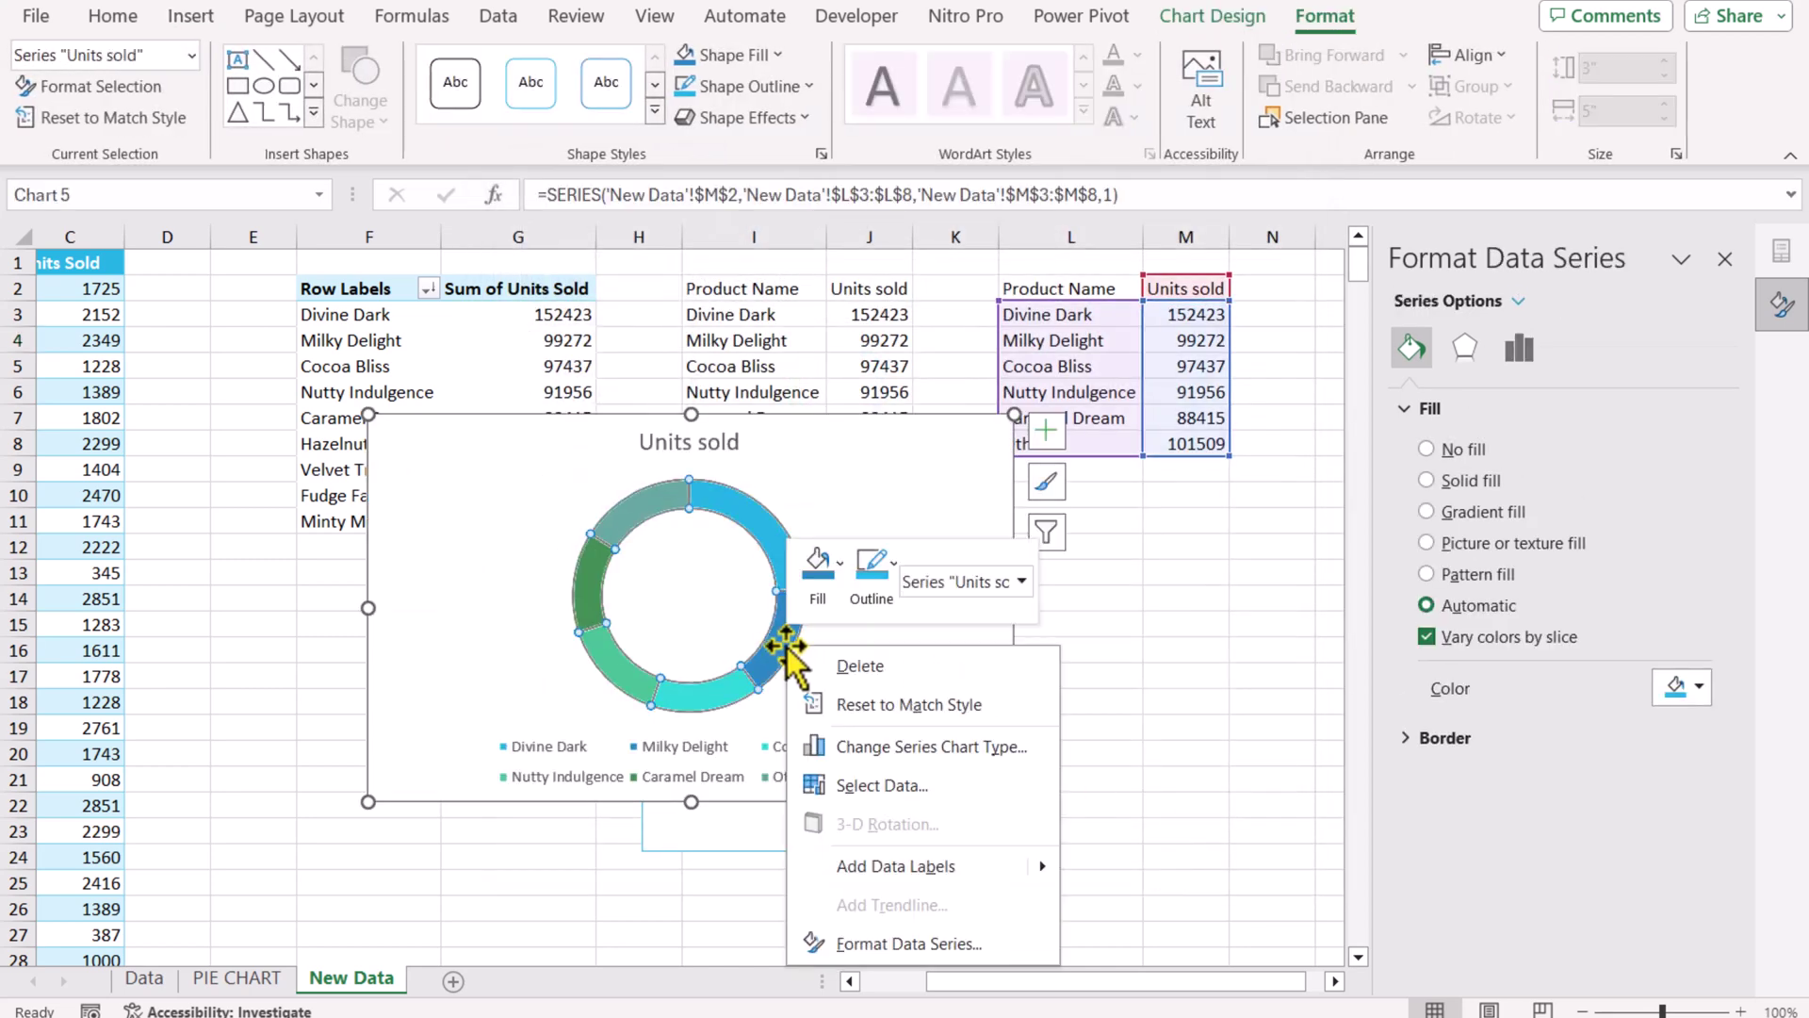
{"action": "left_click", "coordinate": [893, 933]}
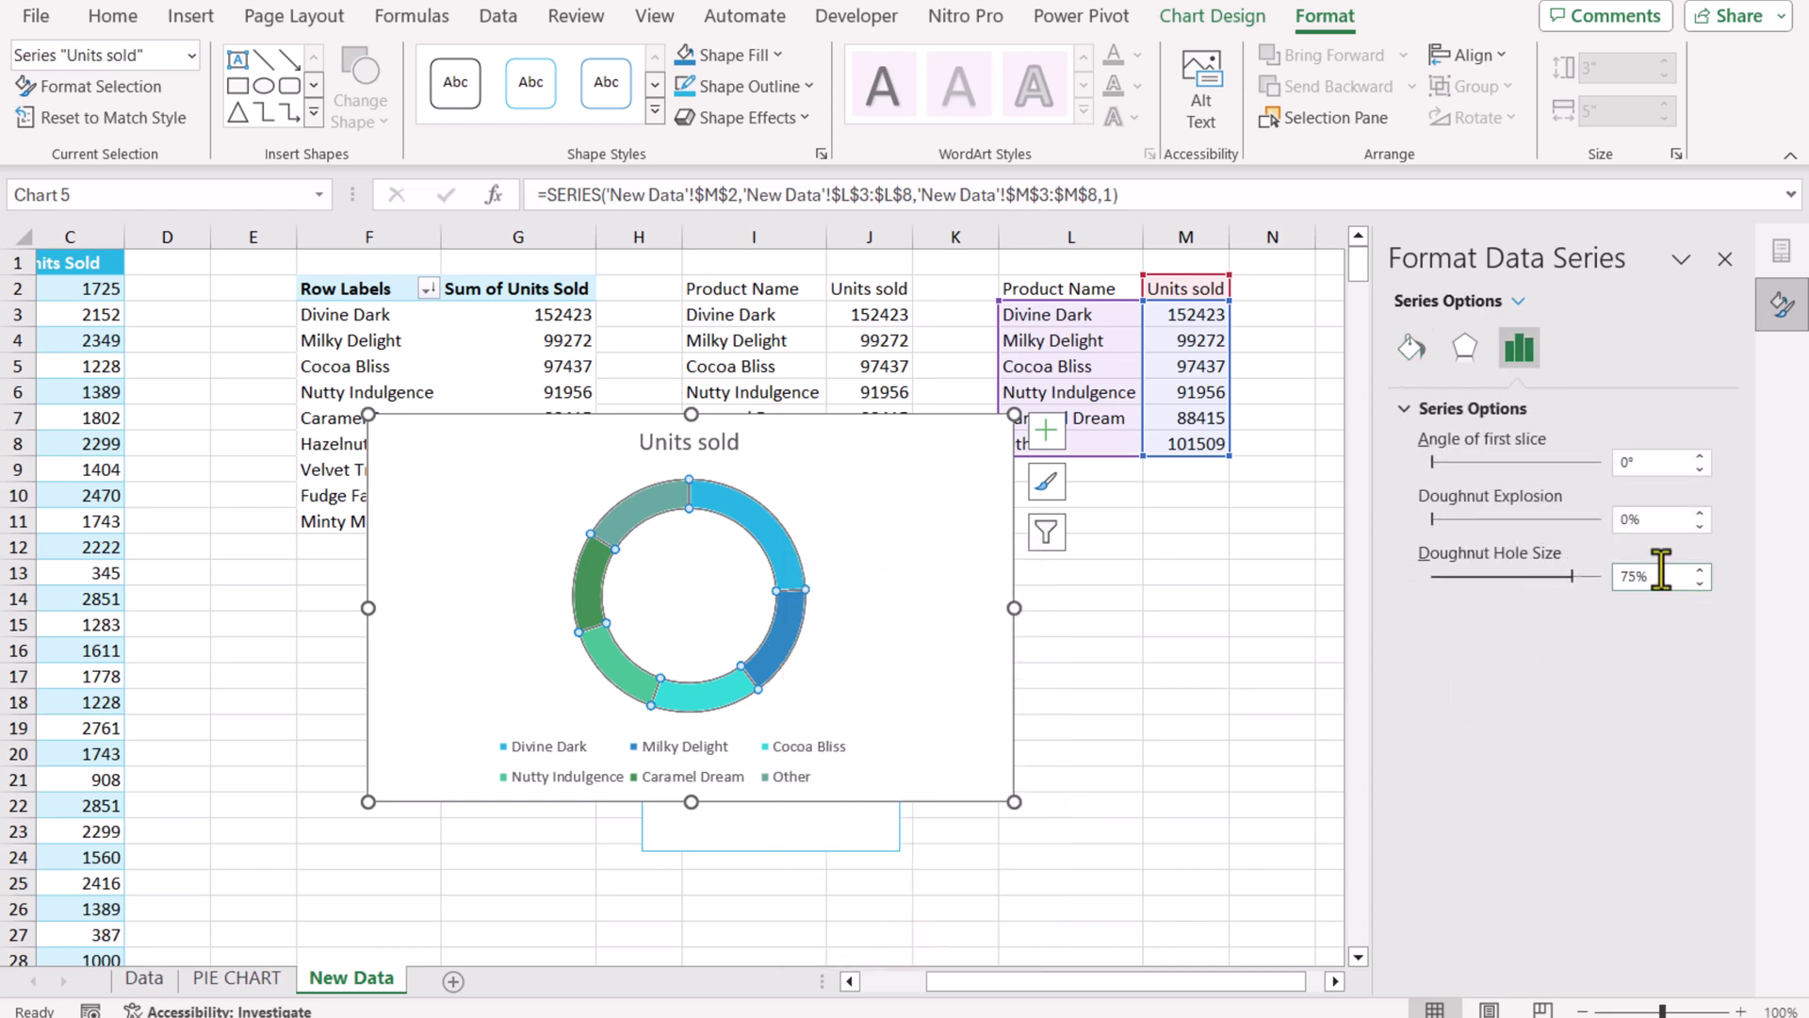
{"action": "left_click_drag", "start_coordinate": [1661, 570], "coordinate": [1605, 575]}
{"action": "type", "text": "25"}
{"action": "key", "text": "Return"}
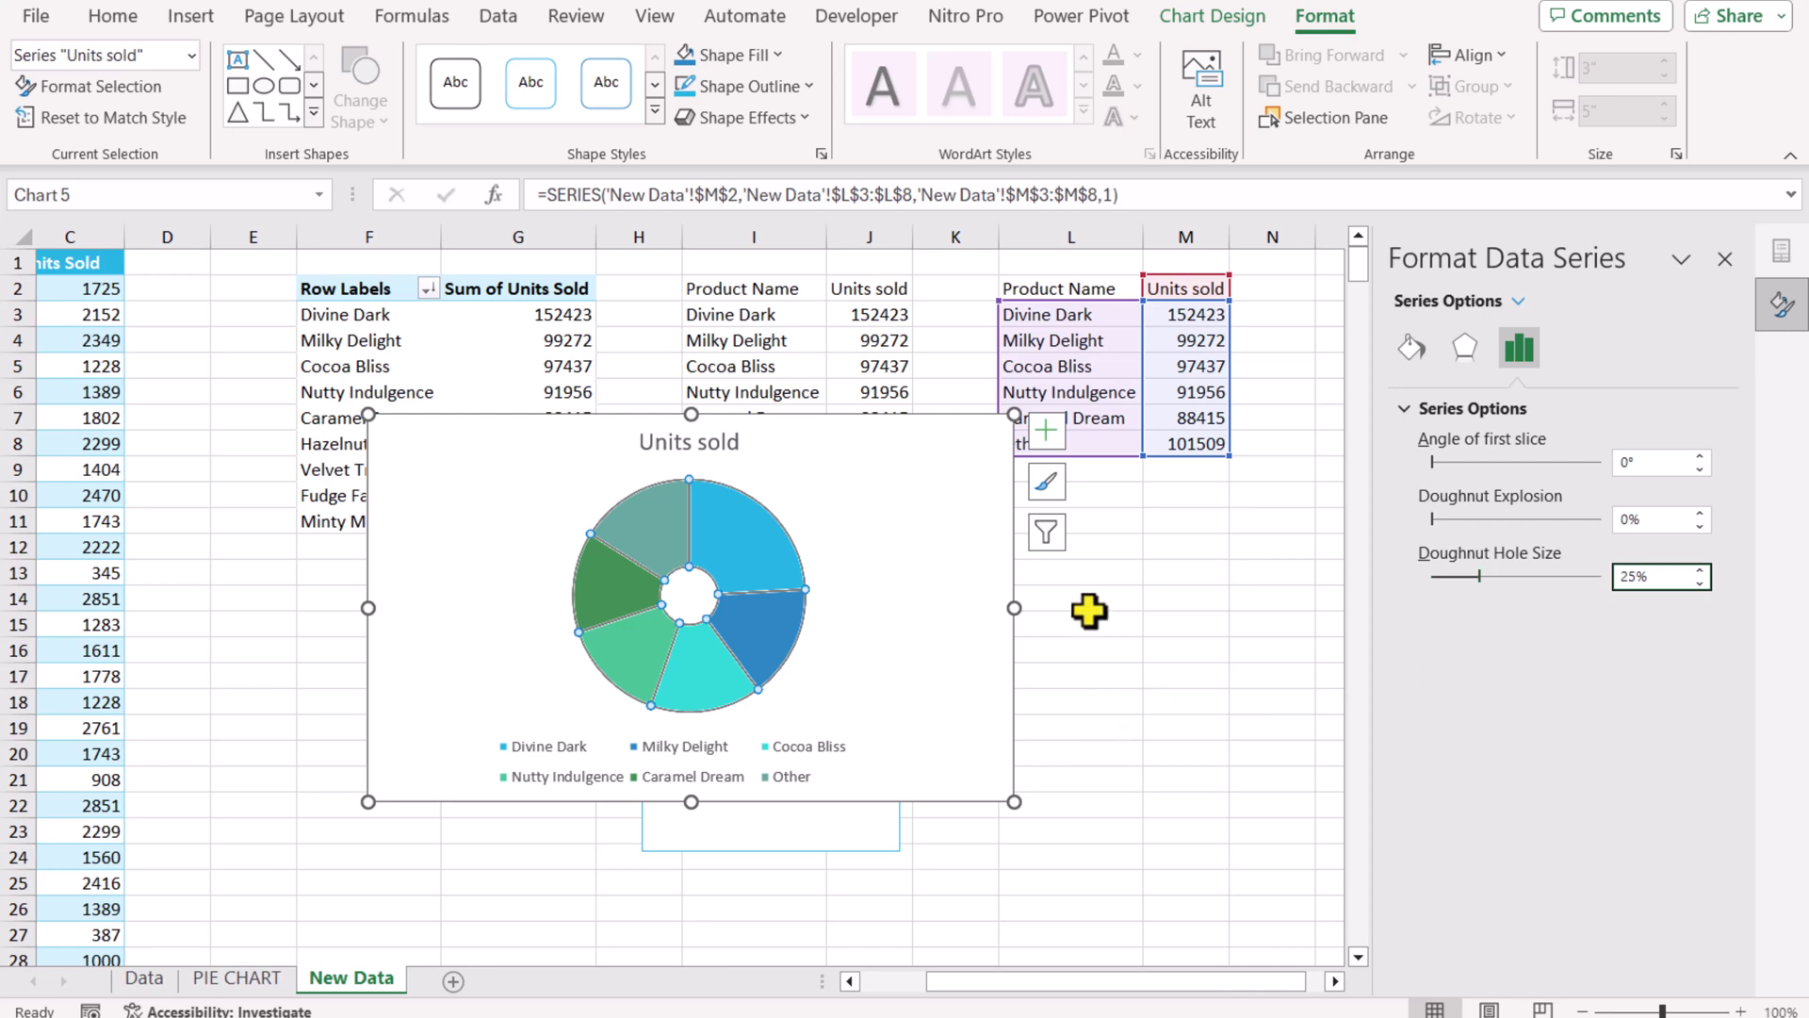
Add data labels showing Percentage only, with Value unticked.
{"action": "left_click", "coordinate": [1046, 432]}
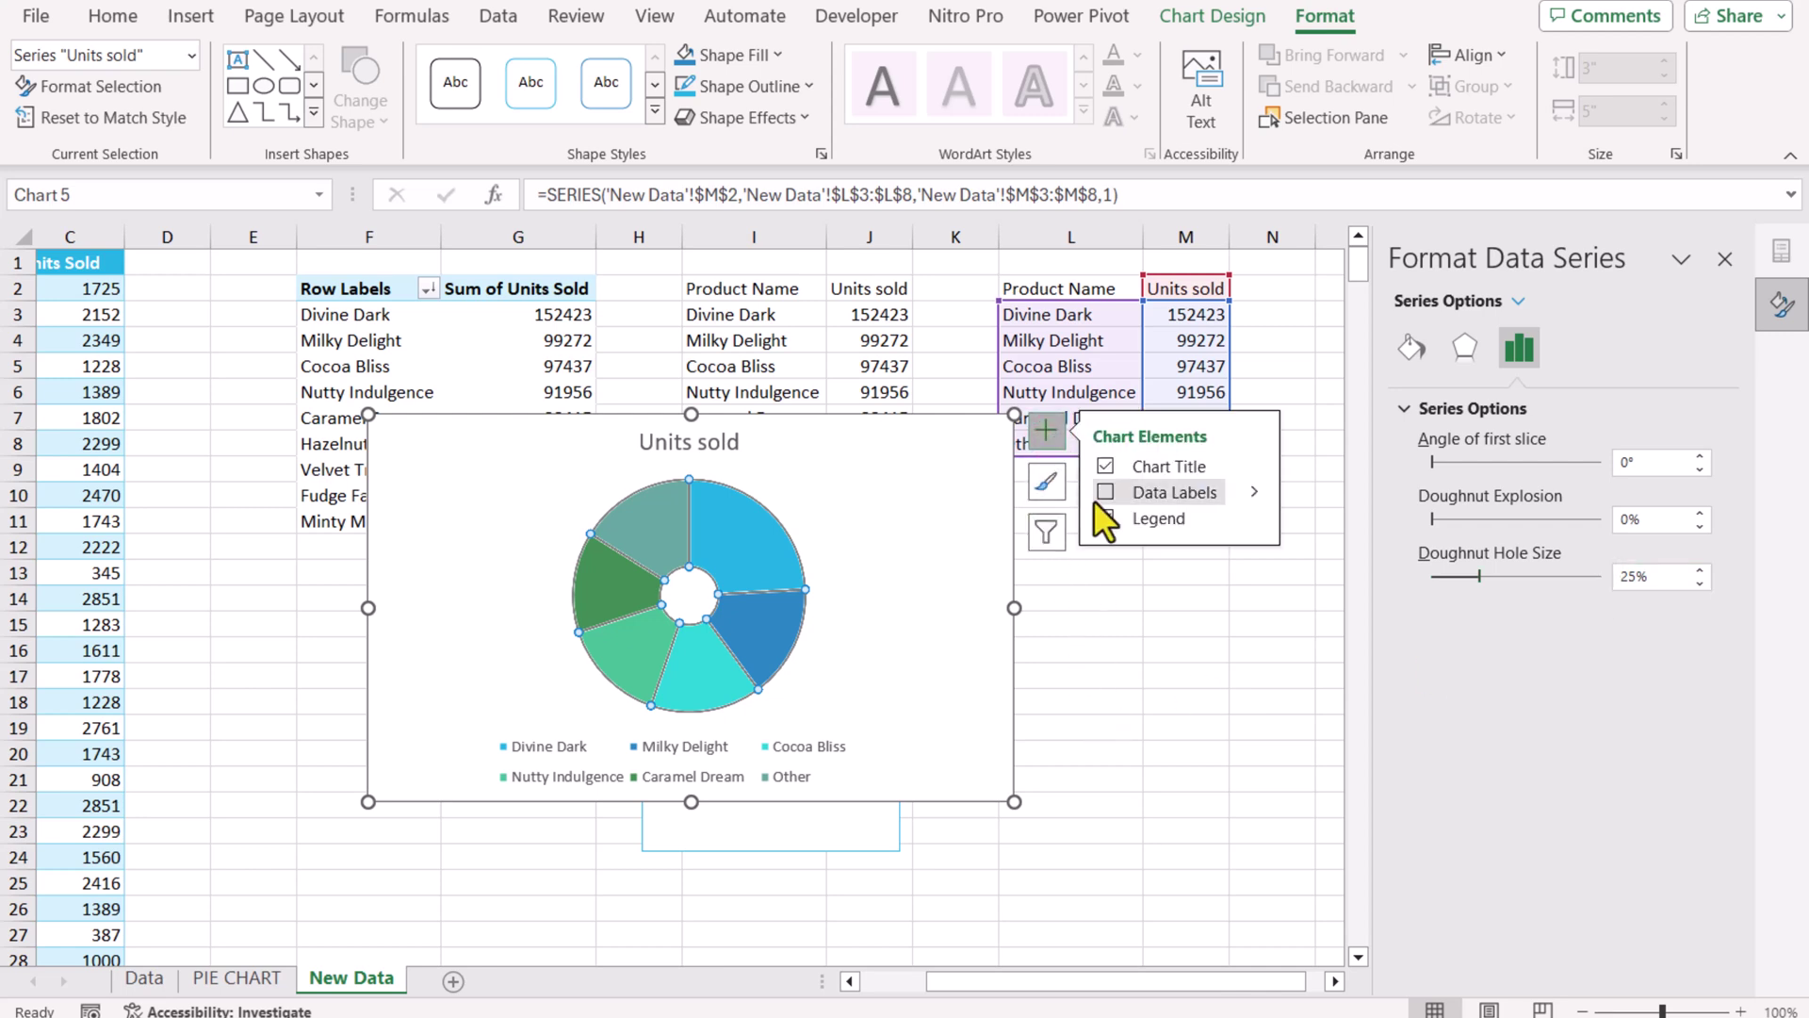
{"action": "left_click", "coordinate": [1214, 496]}
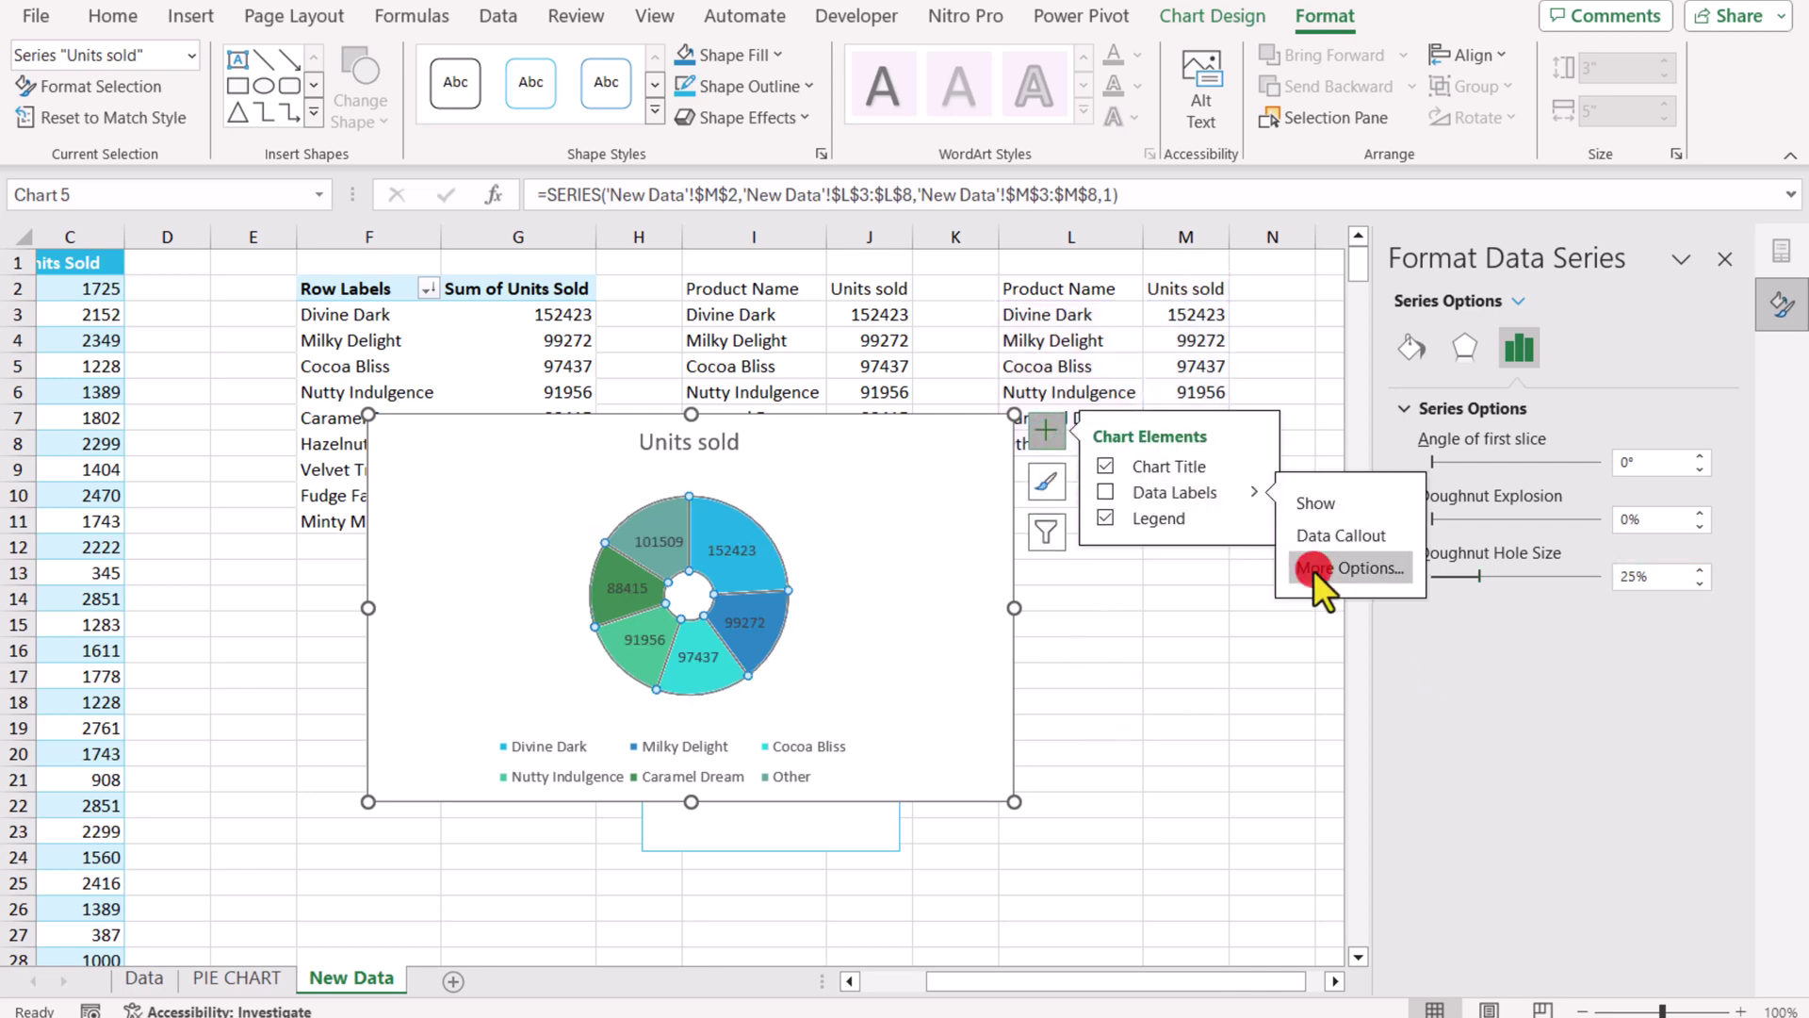
{"action": "left_click", "coordinate": [1314, 569]}
{"action": "left_click", "coordinate": [1573, 350]}
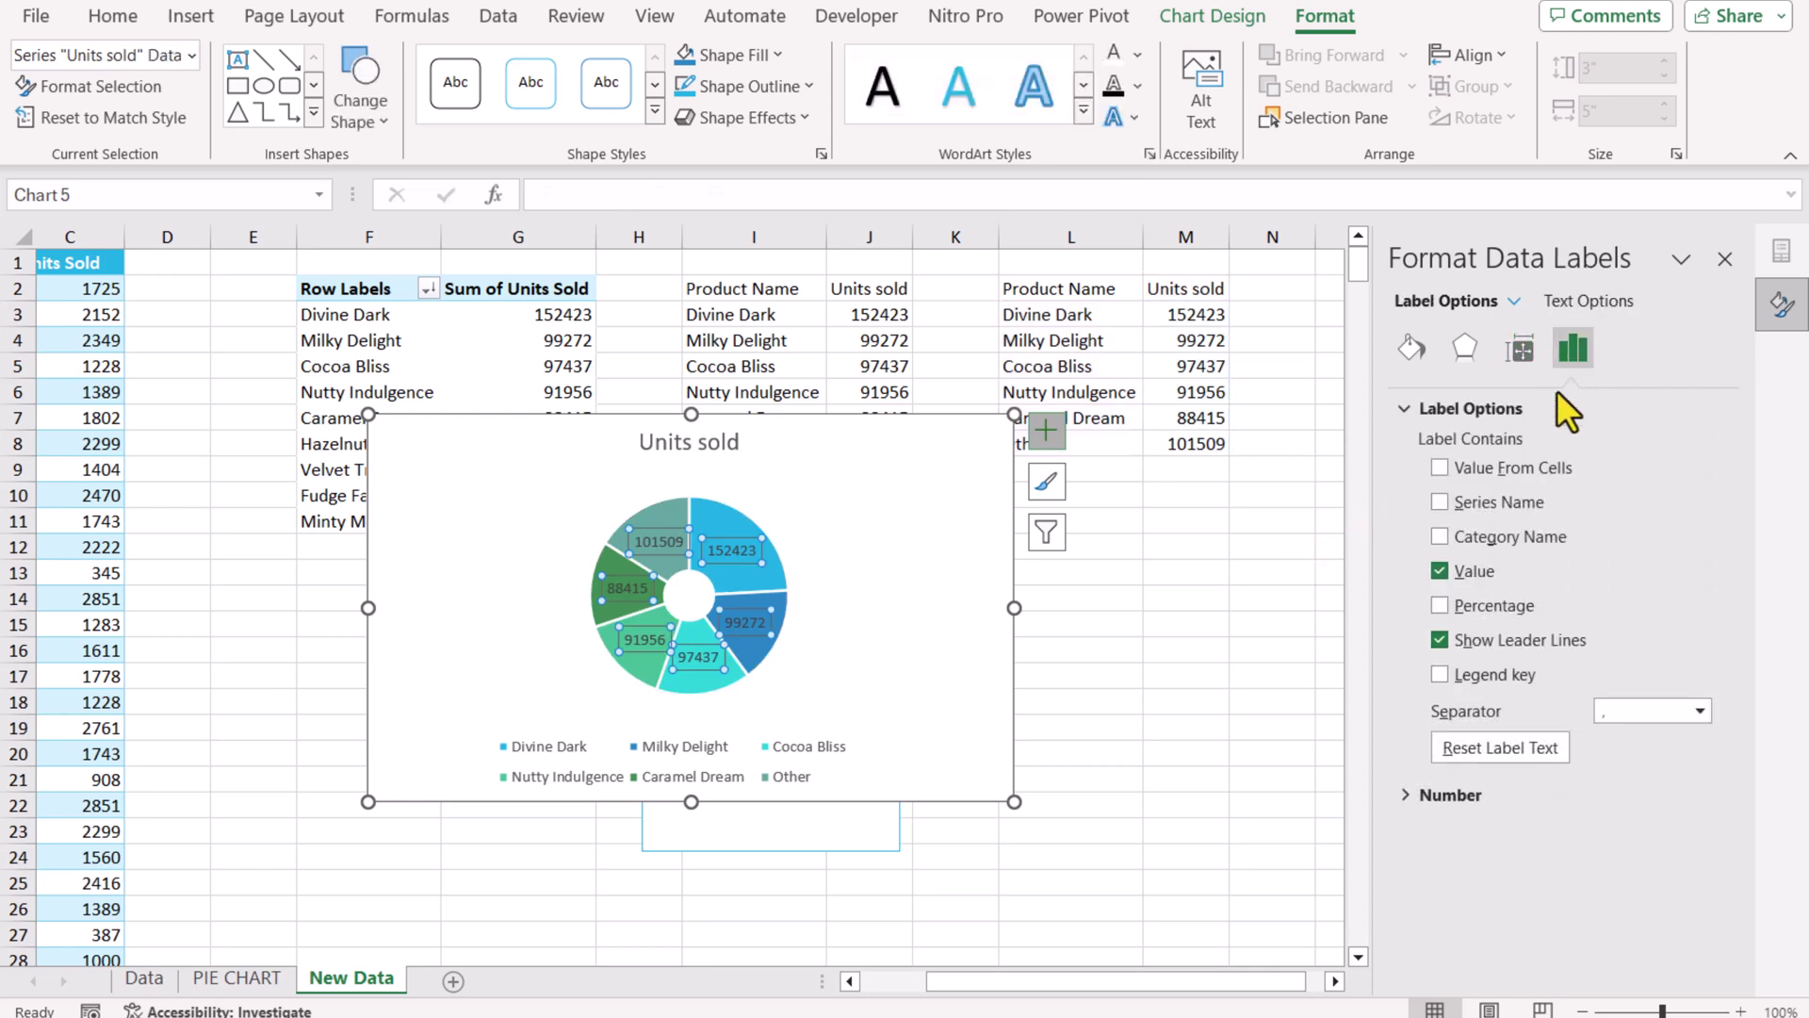
{"action": "left_click", "coordinate": [1466, 603]}
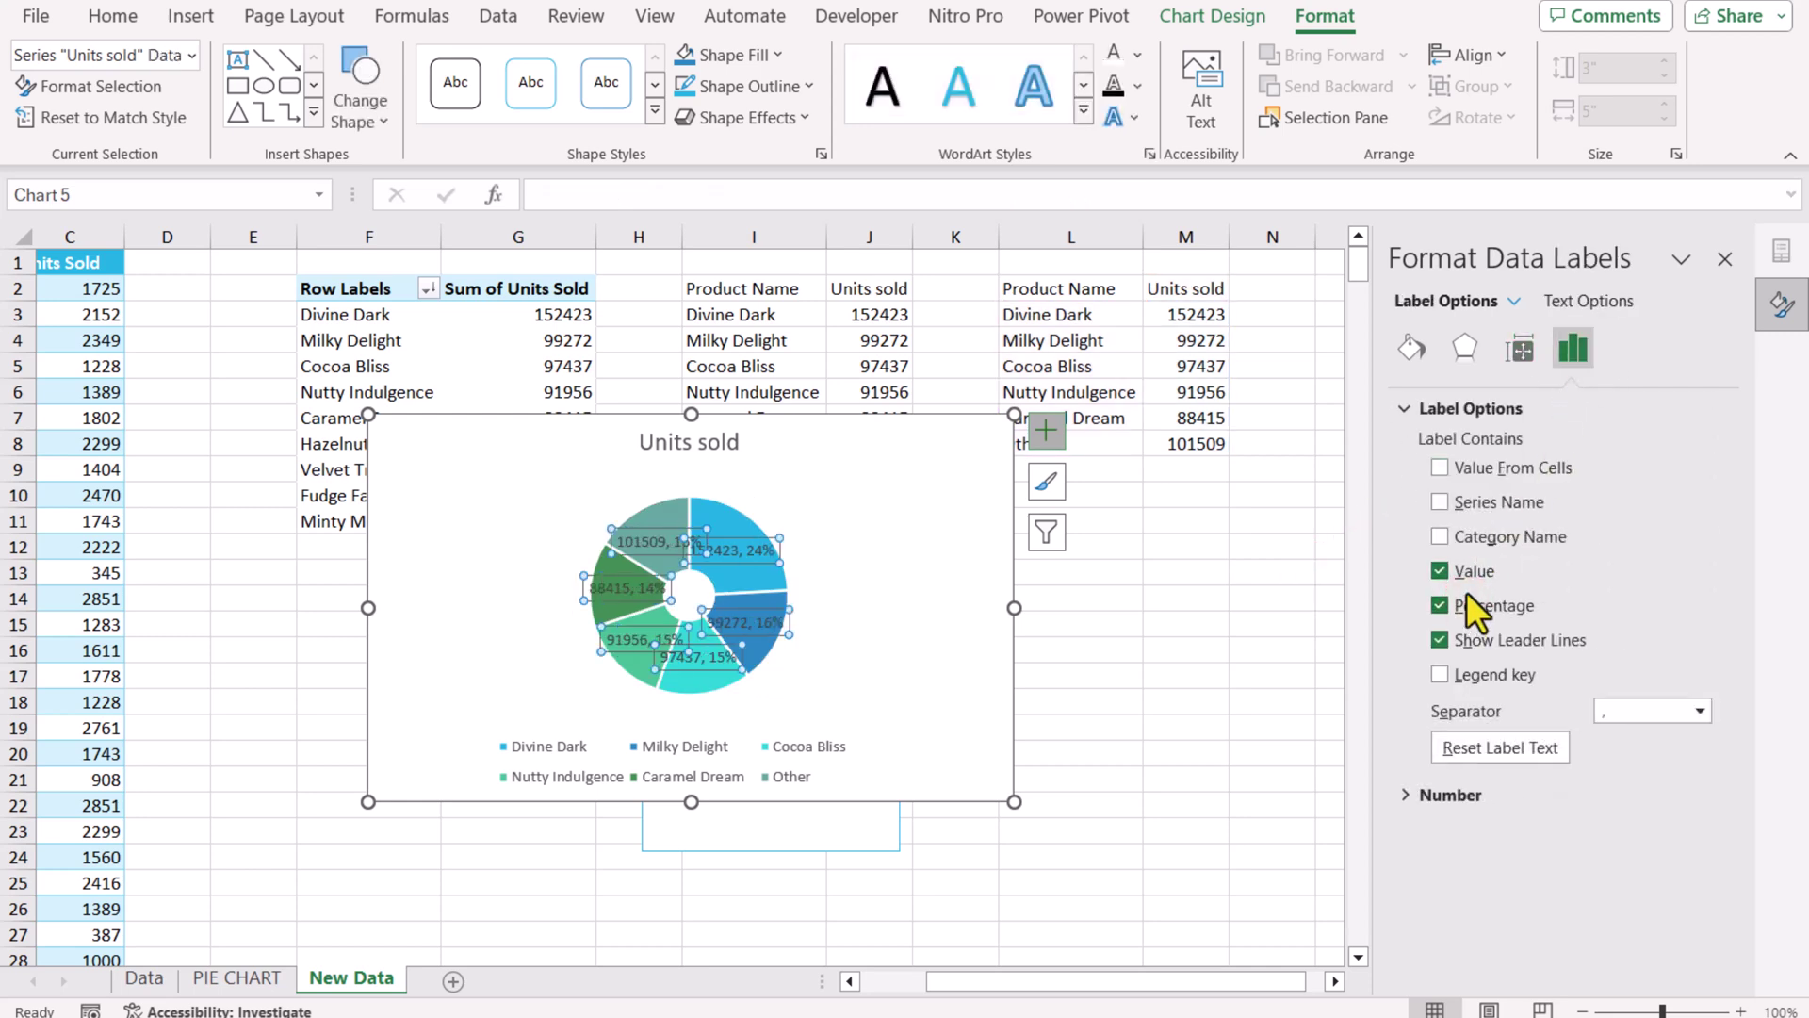
{"action": "left_click", "coordinate": [1469, 570]}
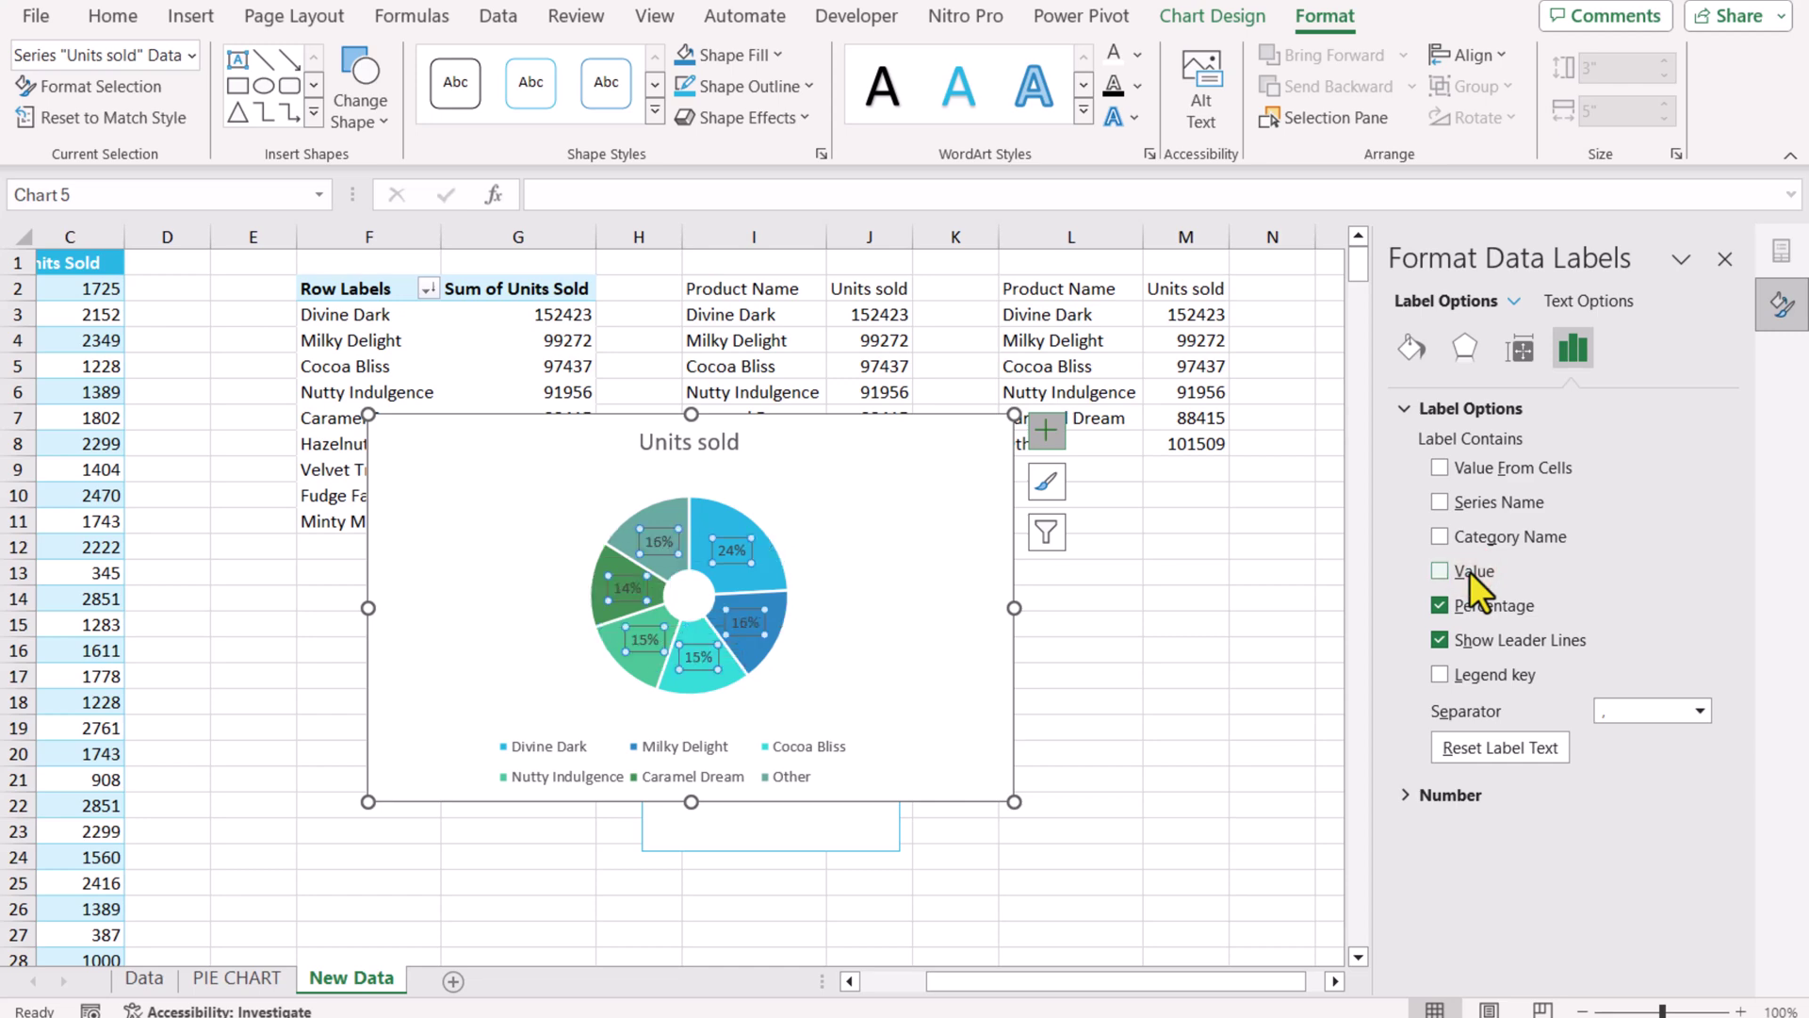
Enlarge the percentage labels' font size and make them bold.
{"action": "left_click", "coordinate": [106, 19]}
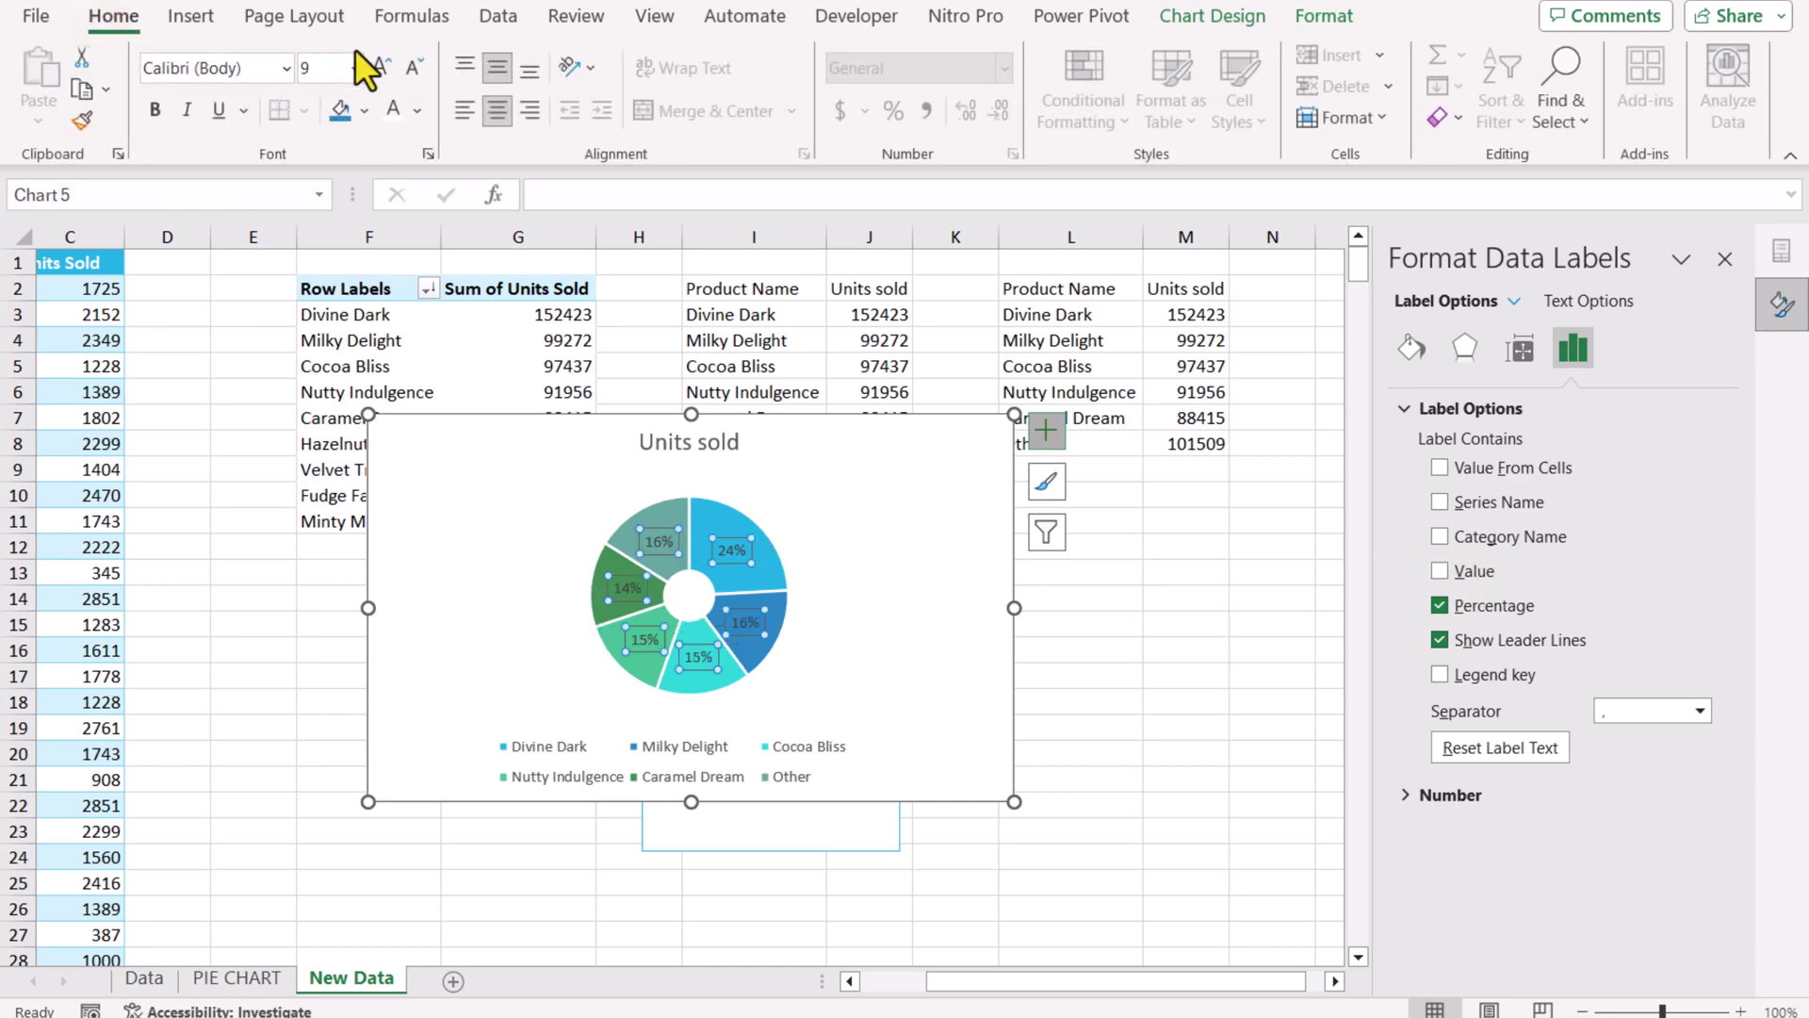
{"action": "left_click", "coordinate": [375, 66]}
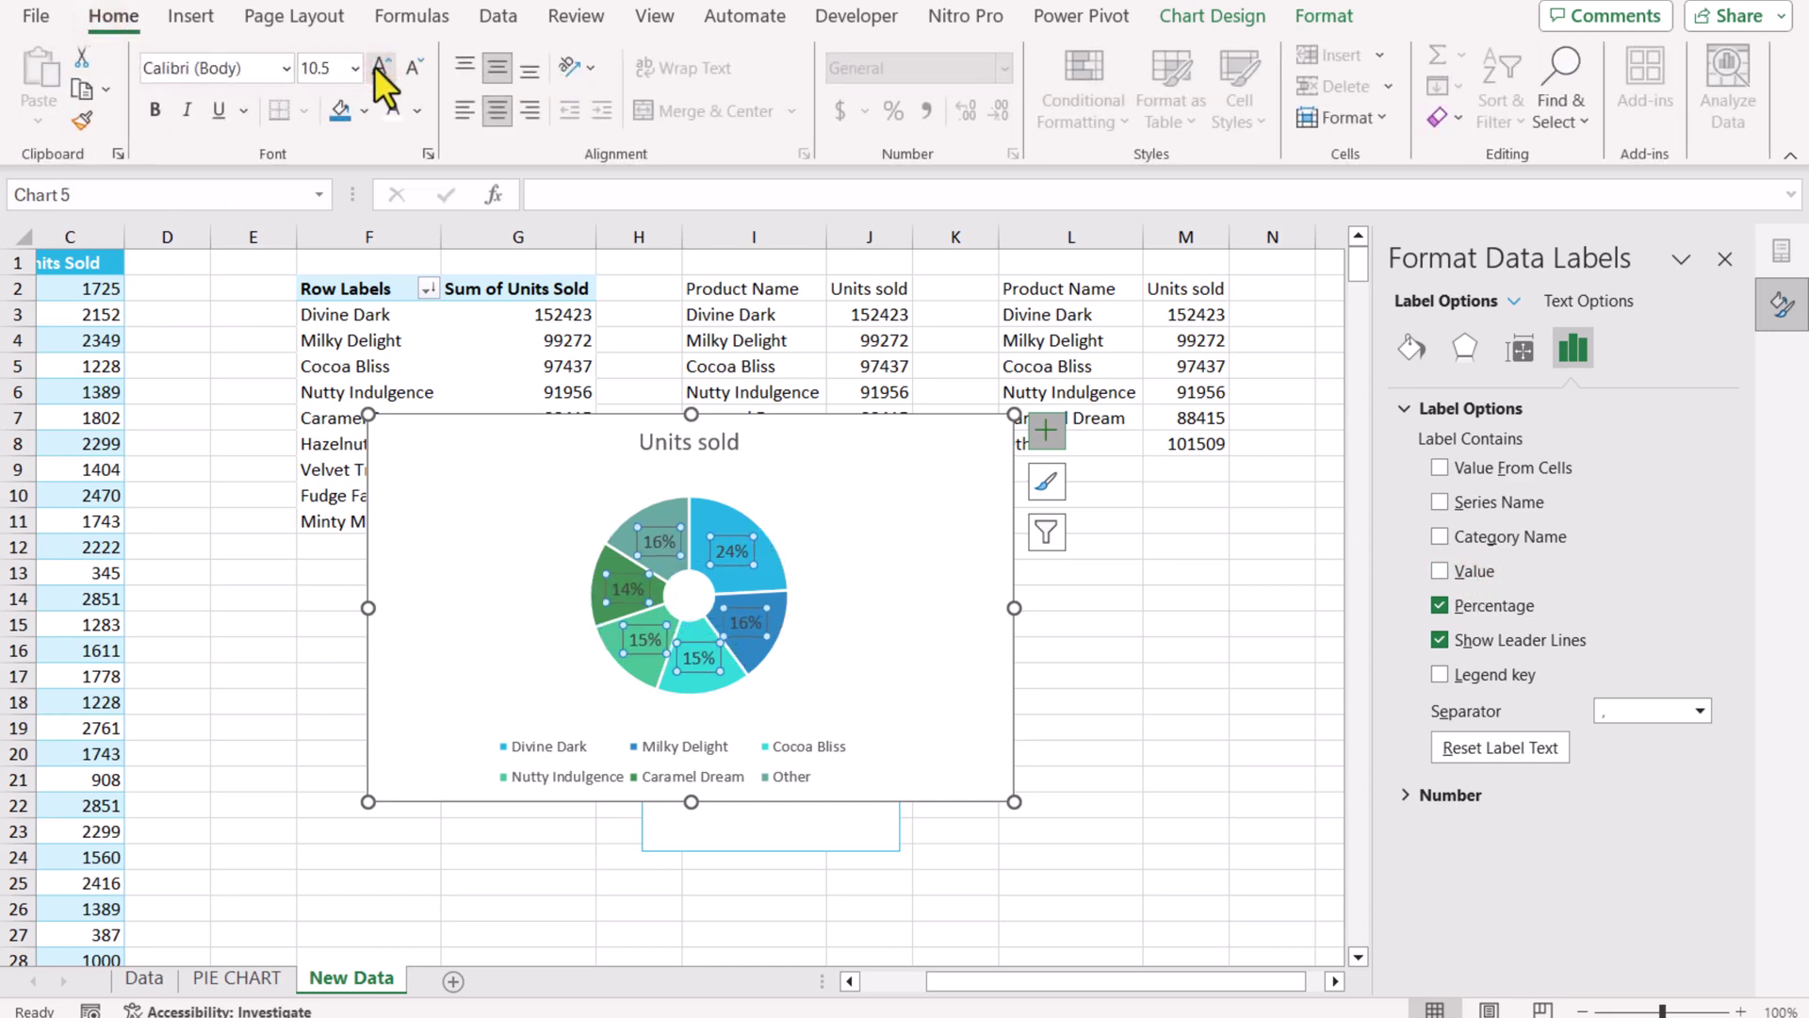
{"action": "left_click", "coordinate": [156, 113]}
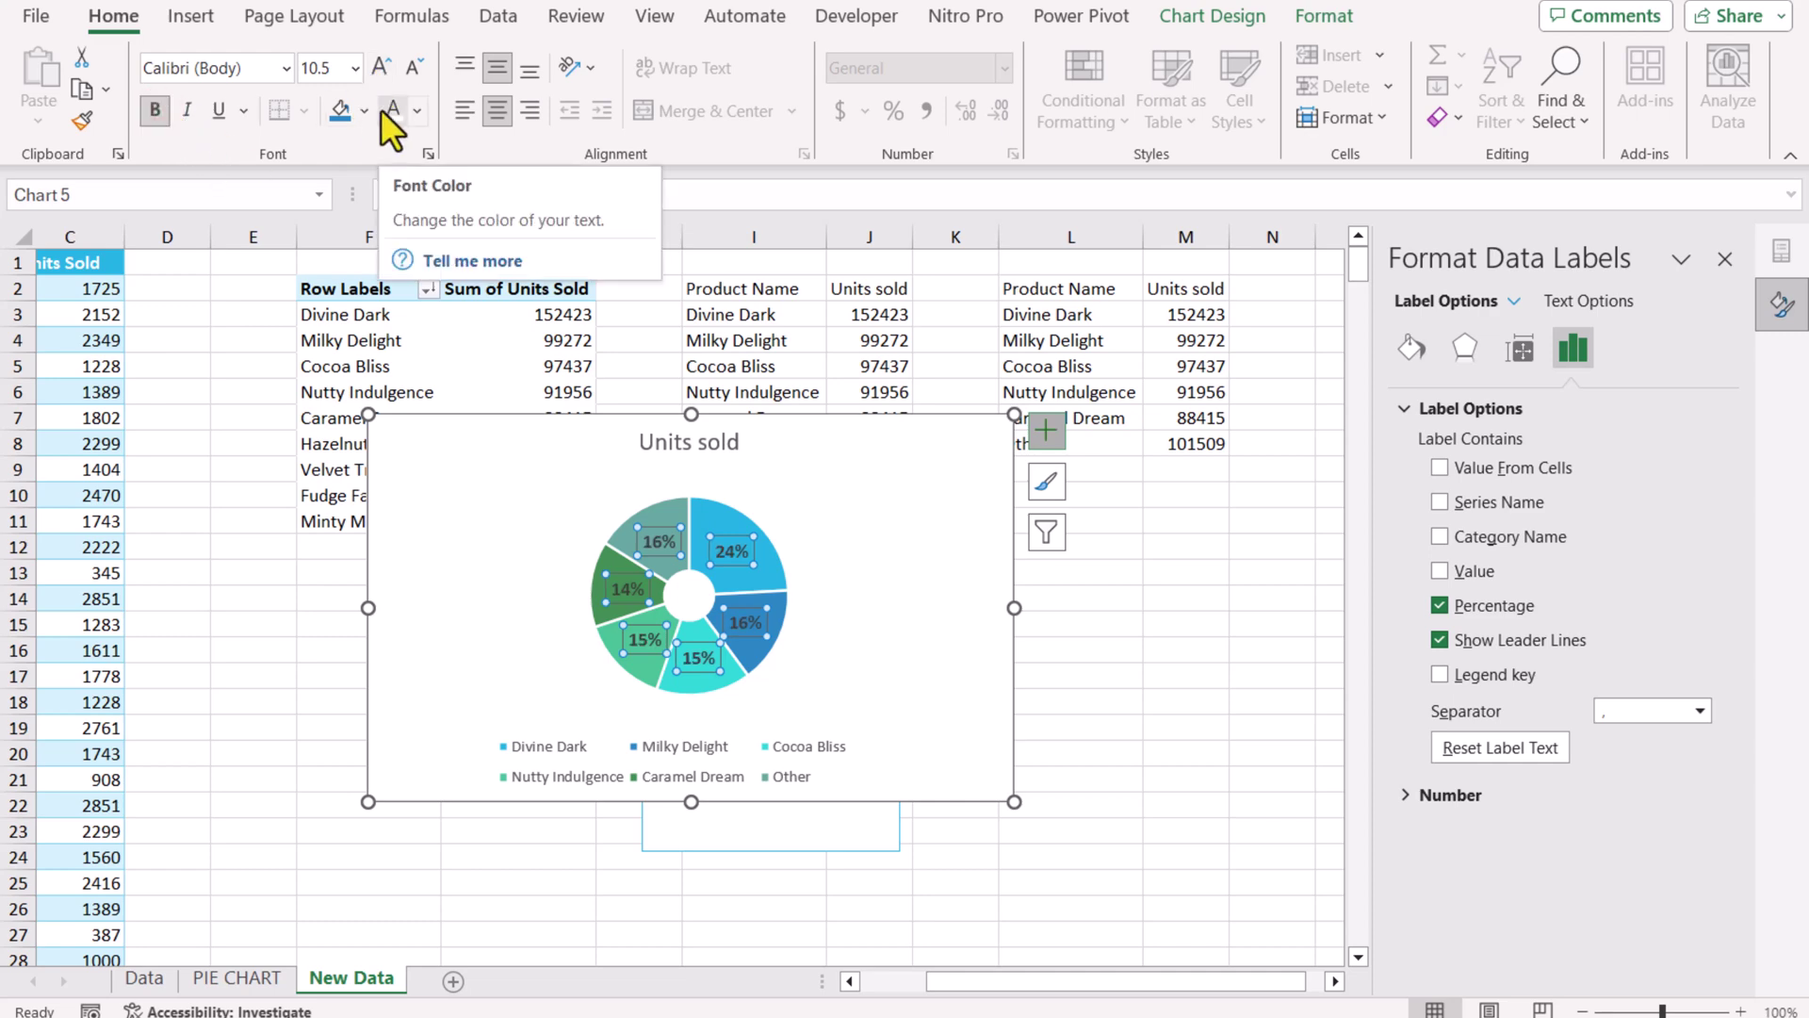
{"action": "left_click", "coordinate": [1167, 595]}
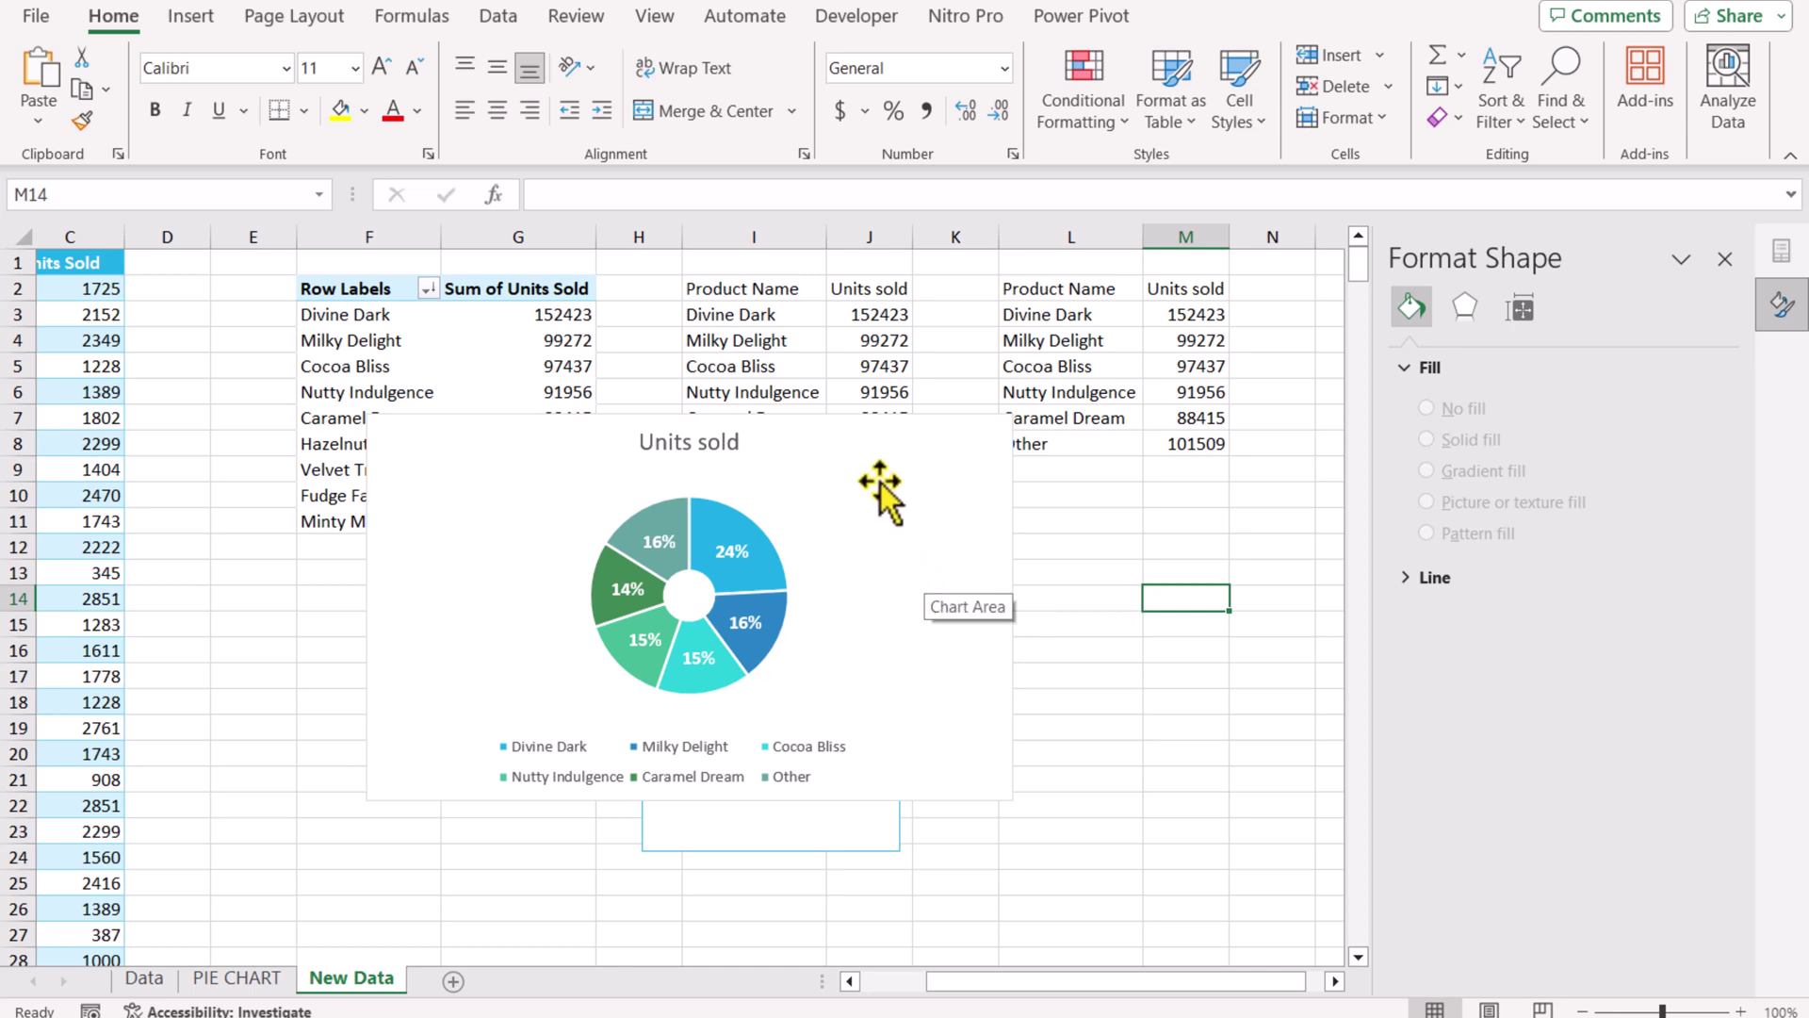
Move the doughnut beside the slicer and filter Malaysia, Philippines, United Kingdom, then United States.
{"action": "mouse_move", "coordinate": [913, 514]}
{"action": "left_mouse_down"}
{"action": "mouse_move", "coordinate": [999, 579]}
{"action": "mouse_move", "coordinate": [1433, 601]}
{"action": "left_mouse_up"}
{"action": "left_click", "coordinate": [1724, 260]}
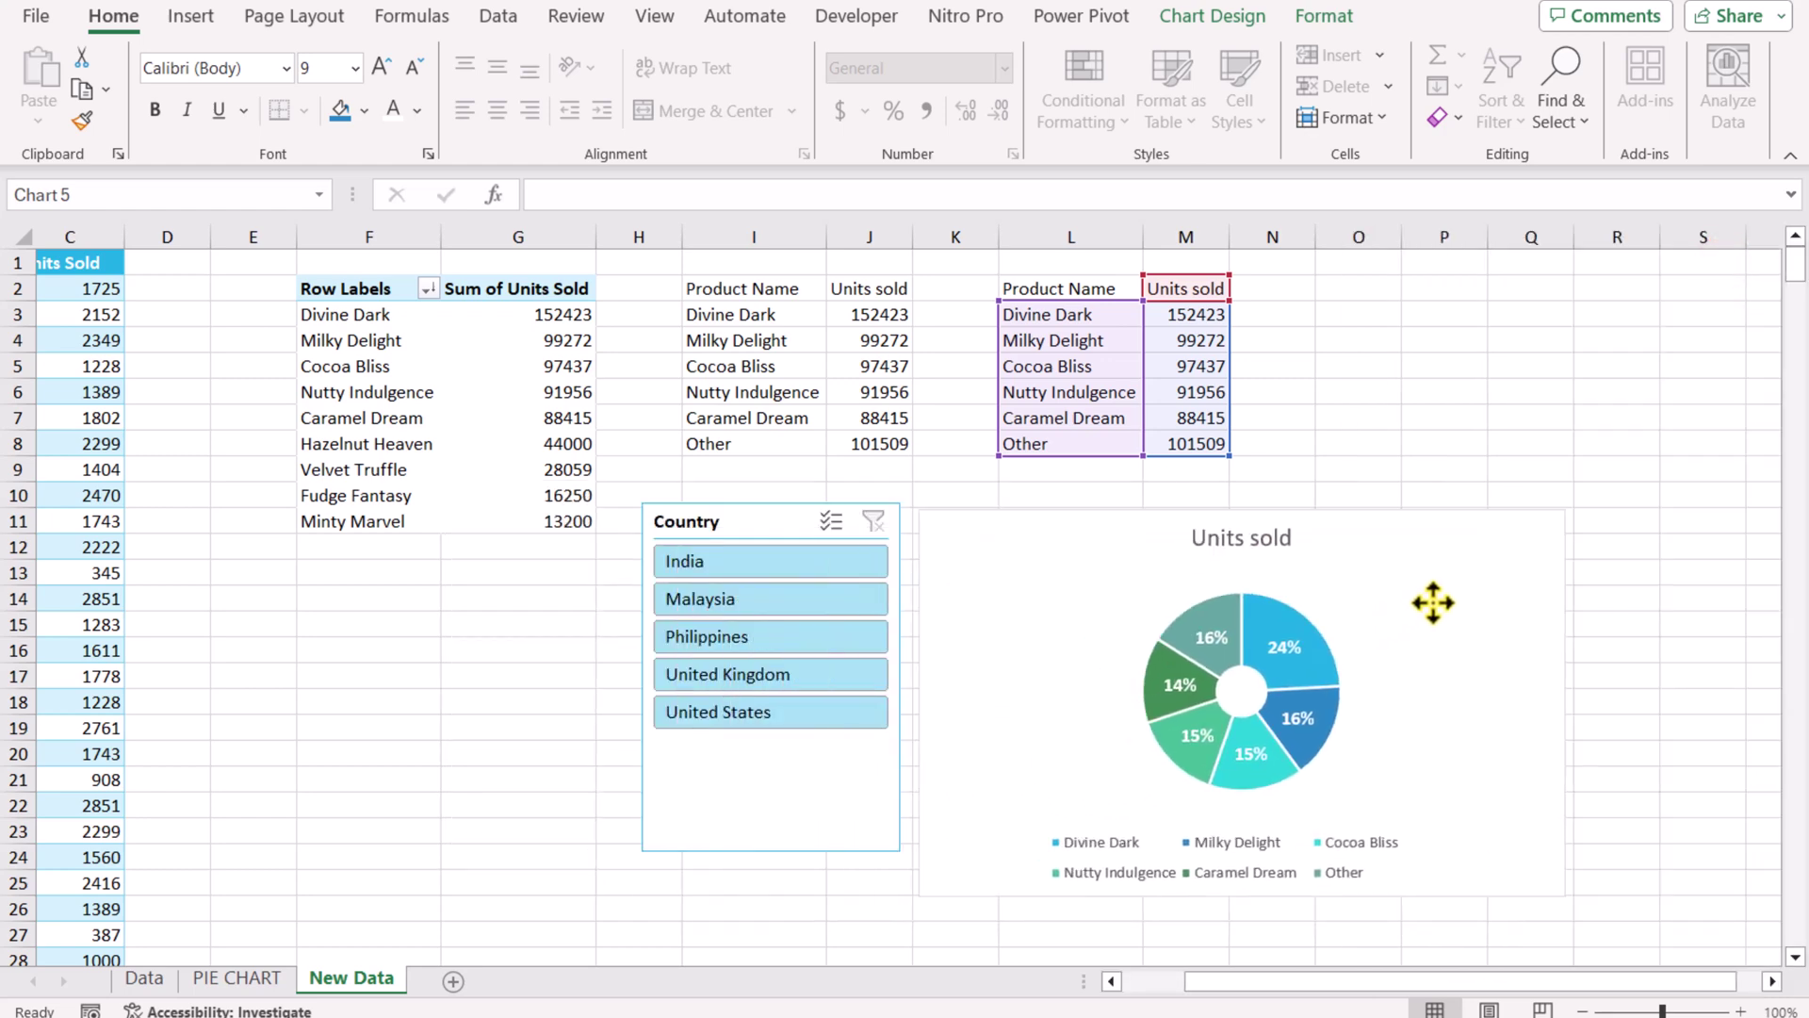
{"action": "left_click", "coordinate": [801, 573]}
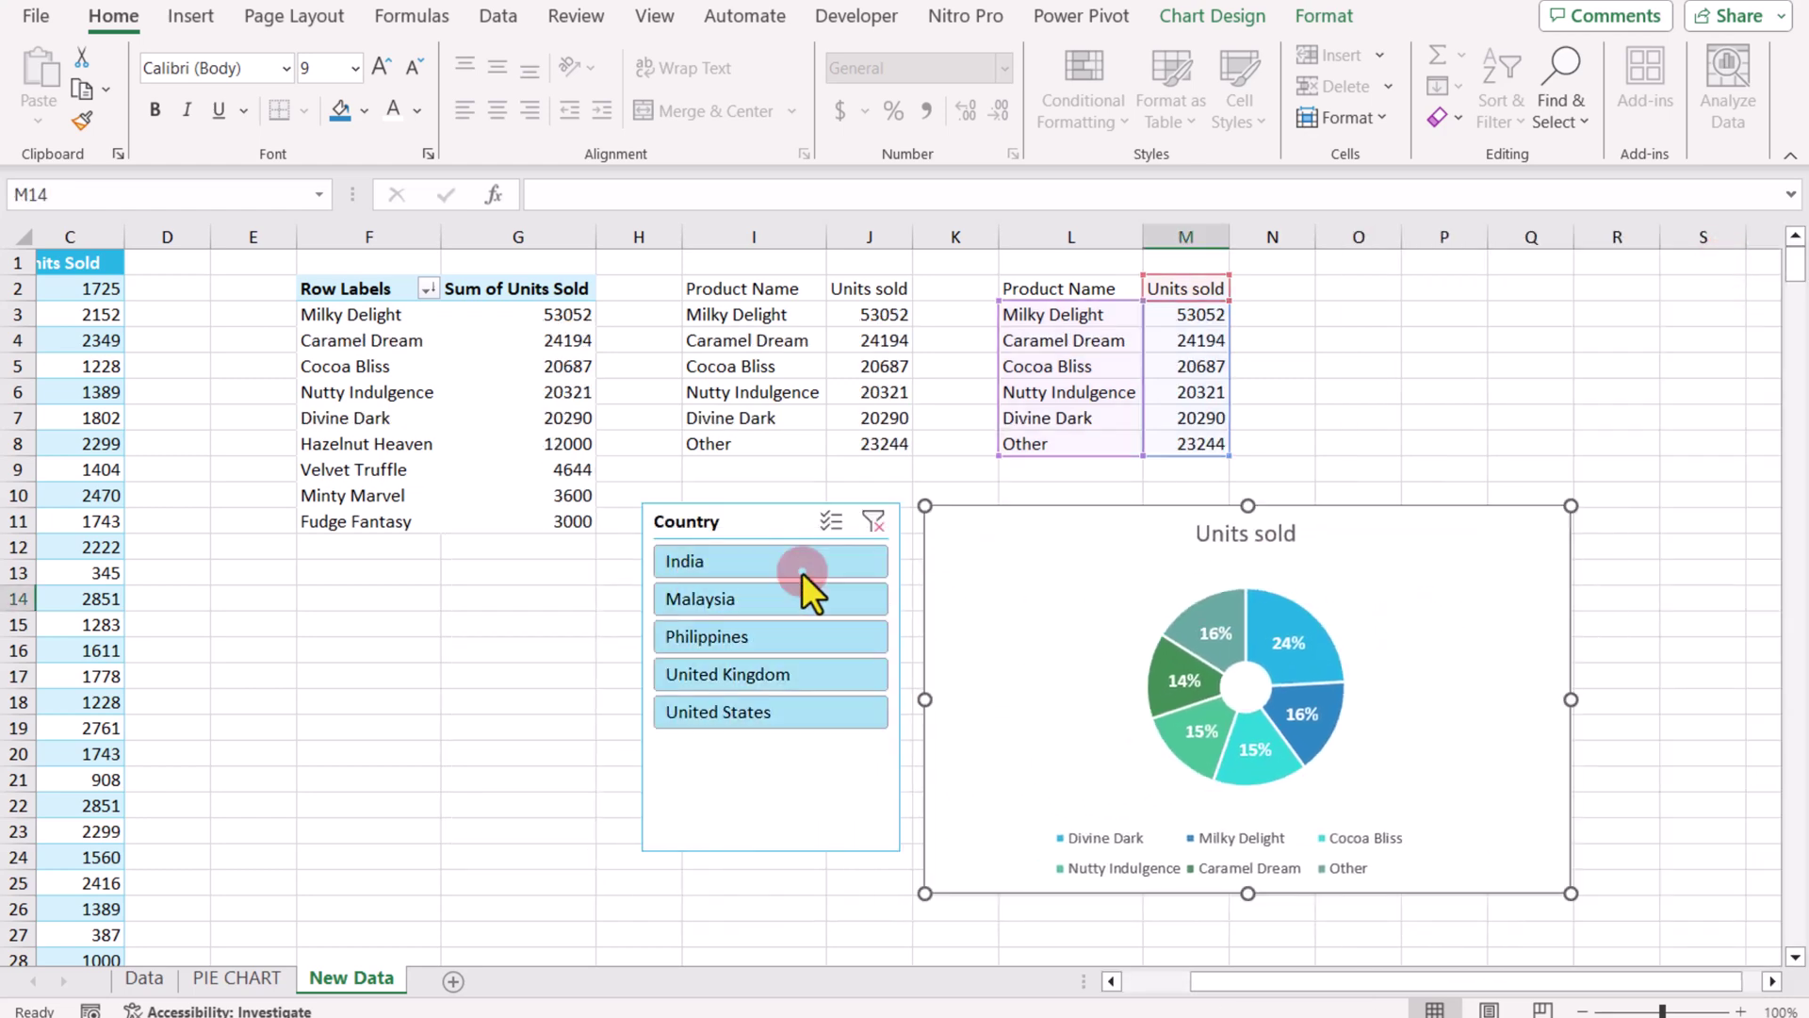
{"action": "left_click", "coordinate": [799, 630]}
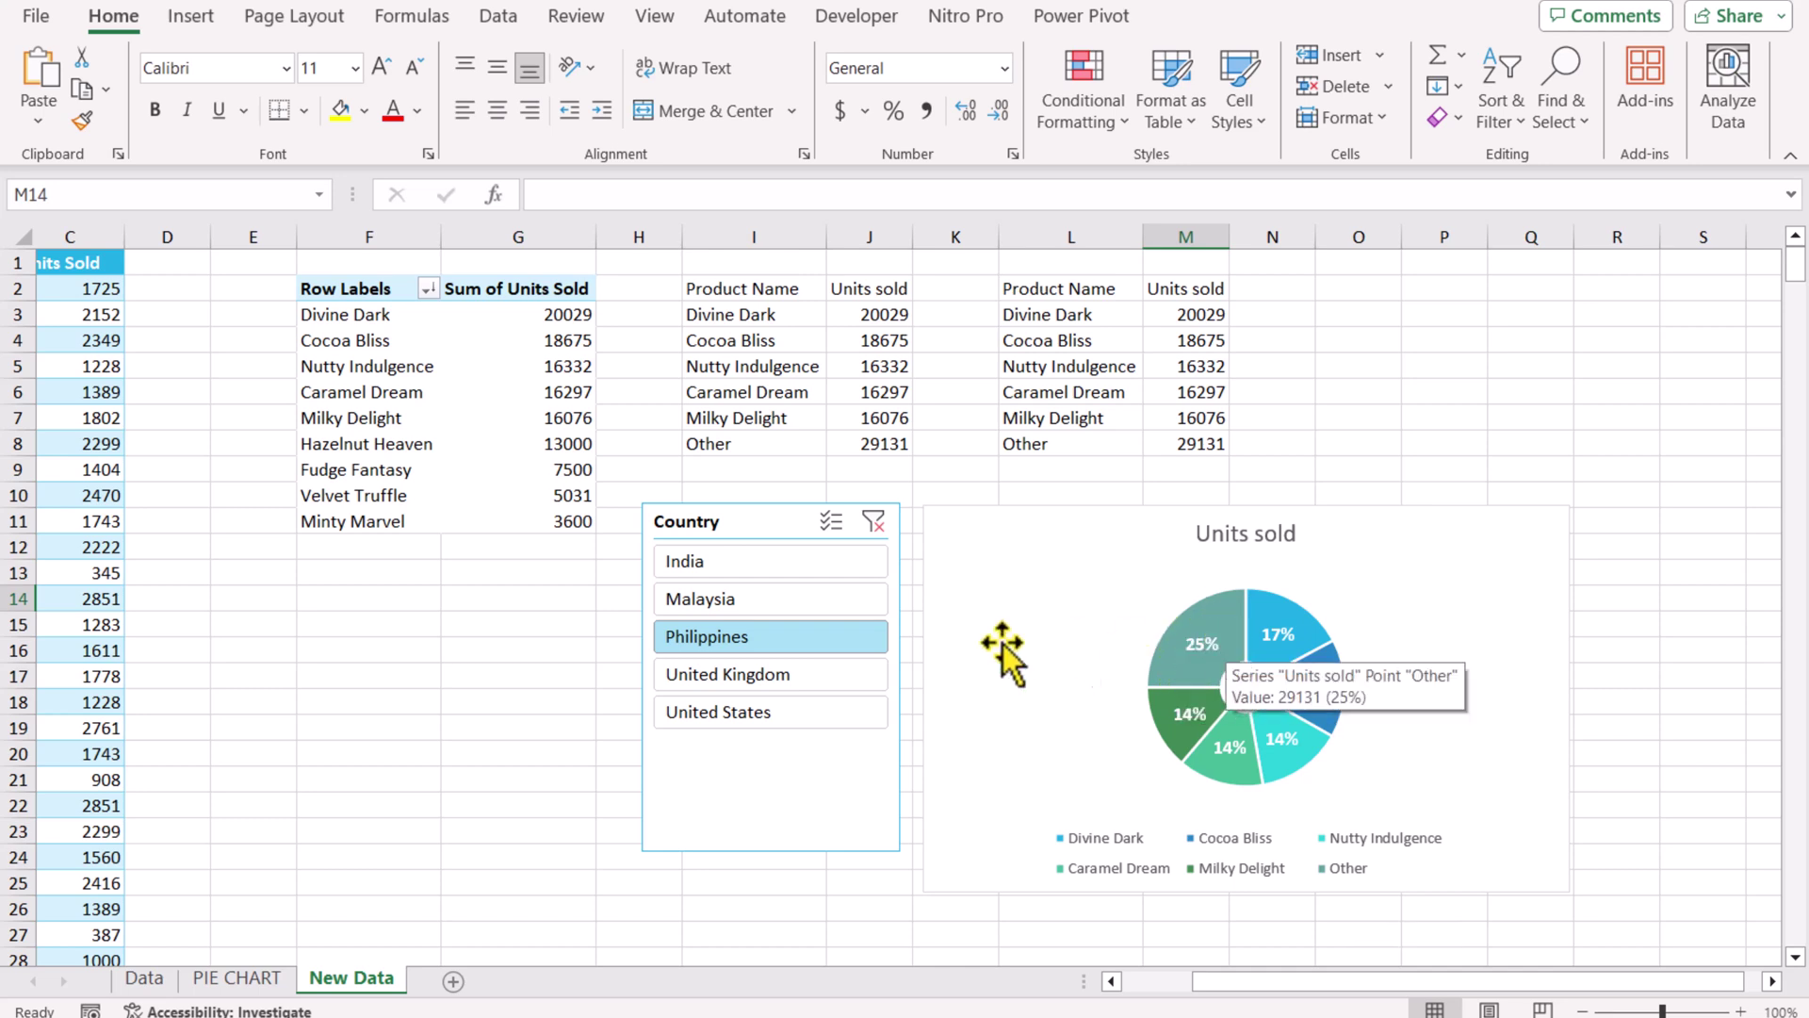
{"action": "left_click", "coordinate": [732, 675]}
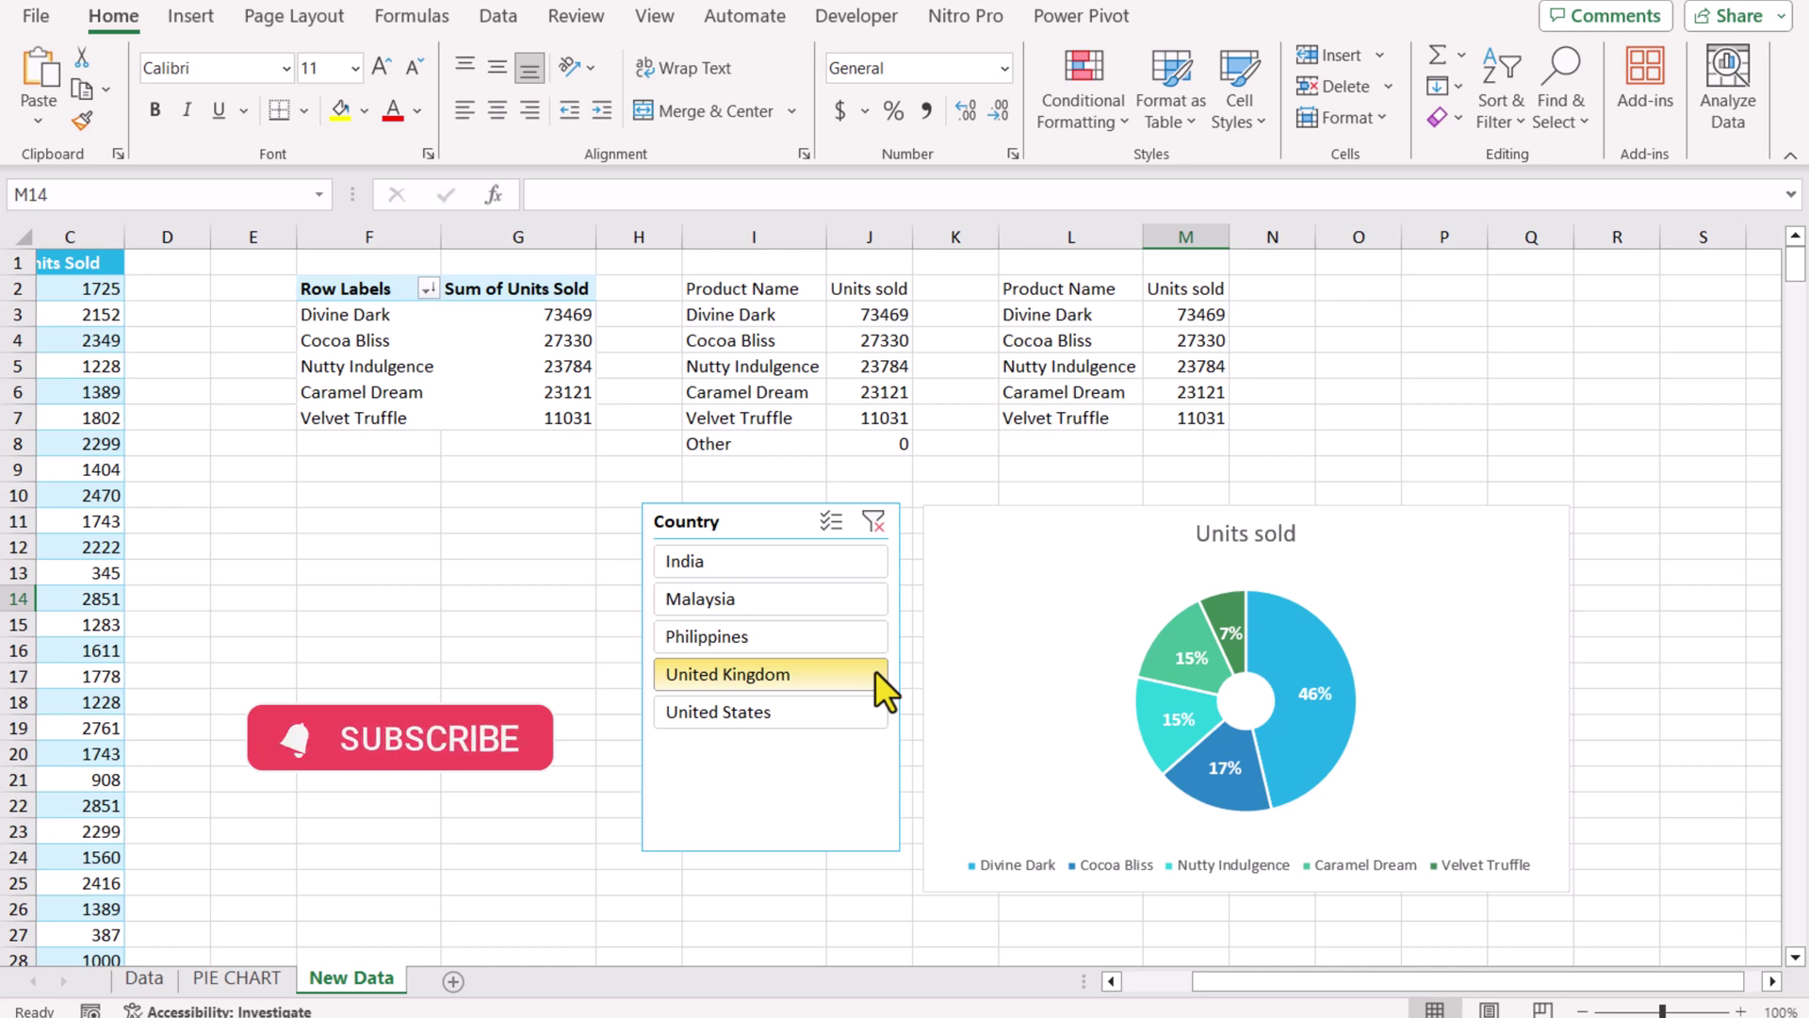
{"action": "left_click", "coordinate": [810, 718]}
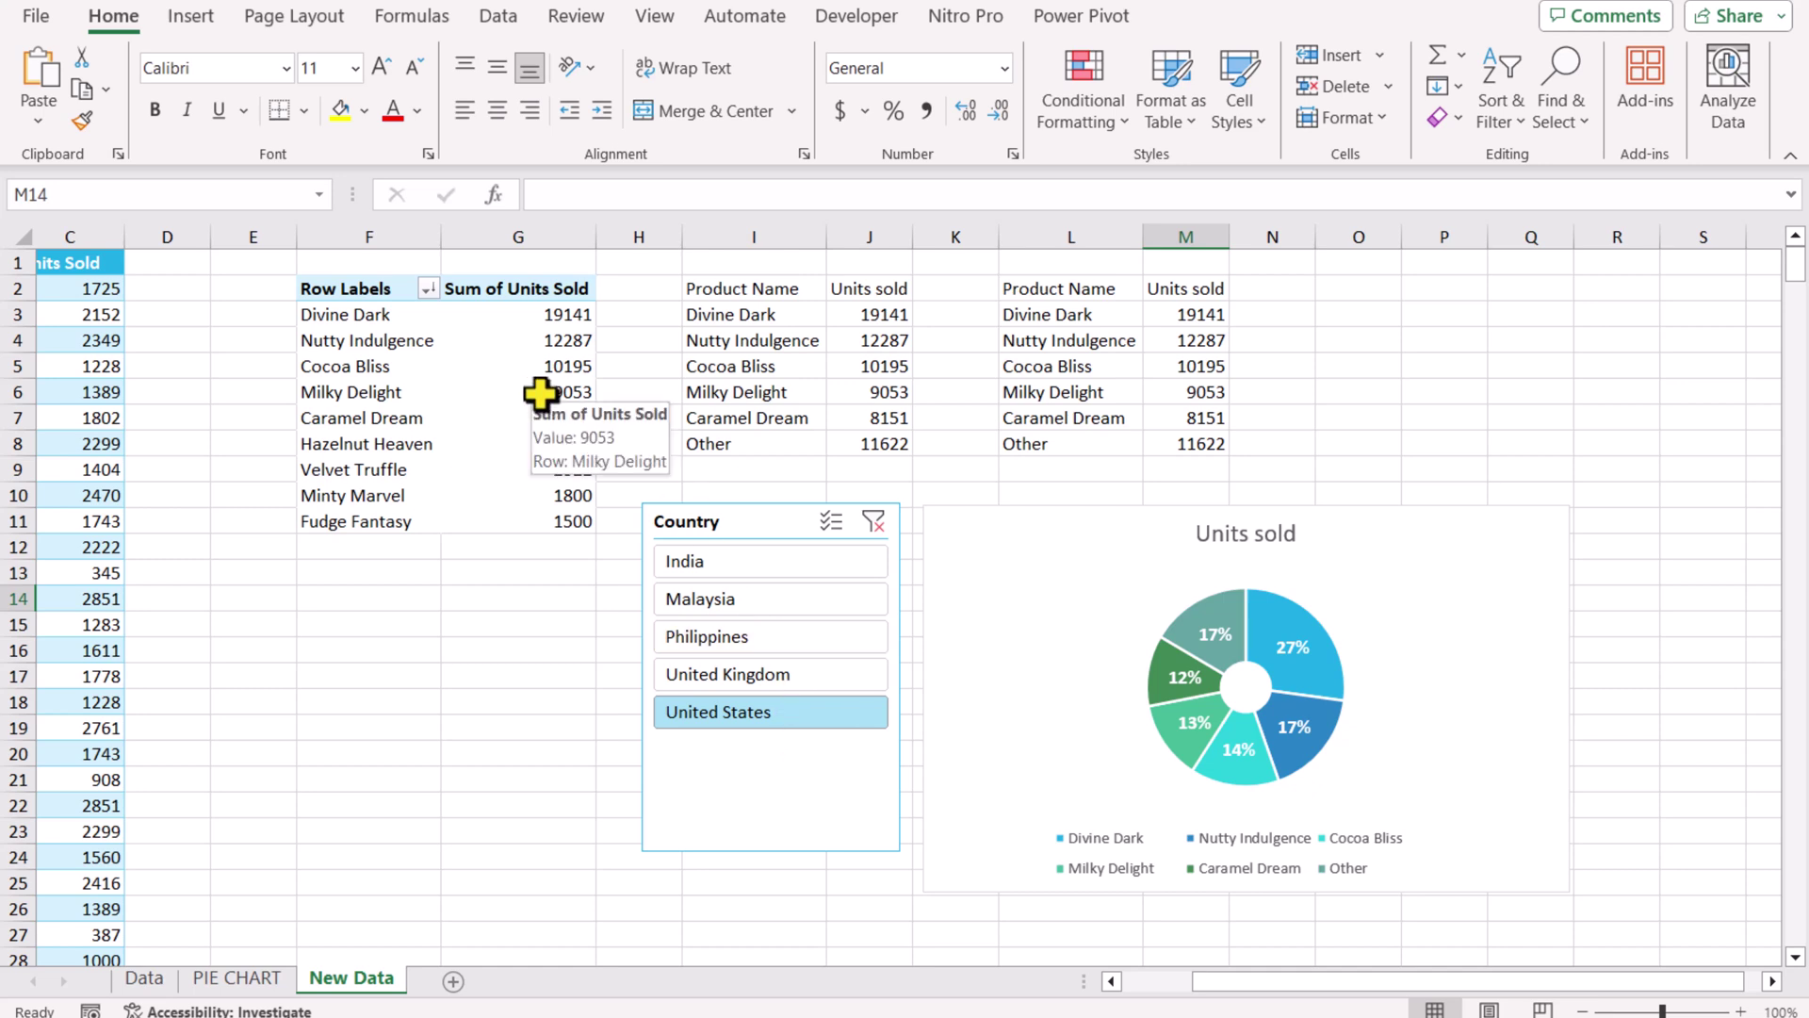
Paste the selected Country slicer and doughnut chart at B33 on the PIE CHART sheet.
{"action": "left_click", "coordinate": [716, 469]}
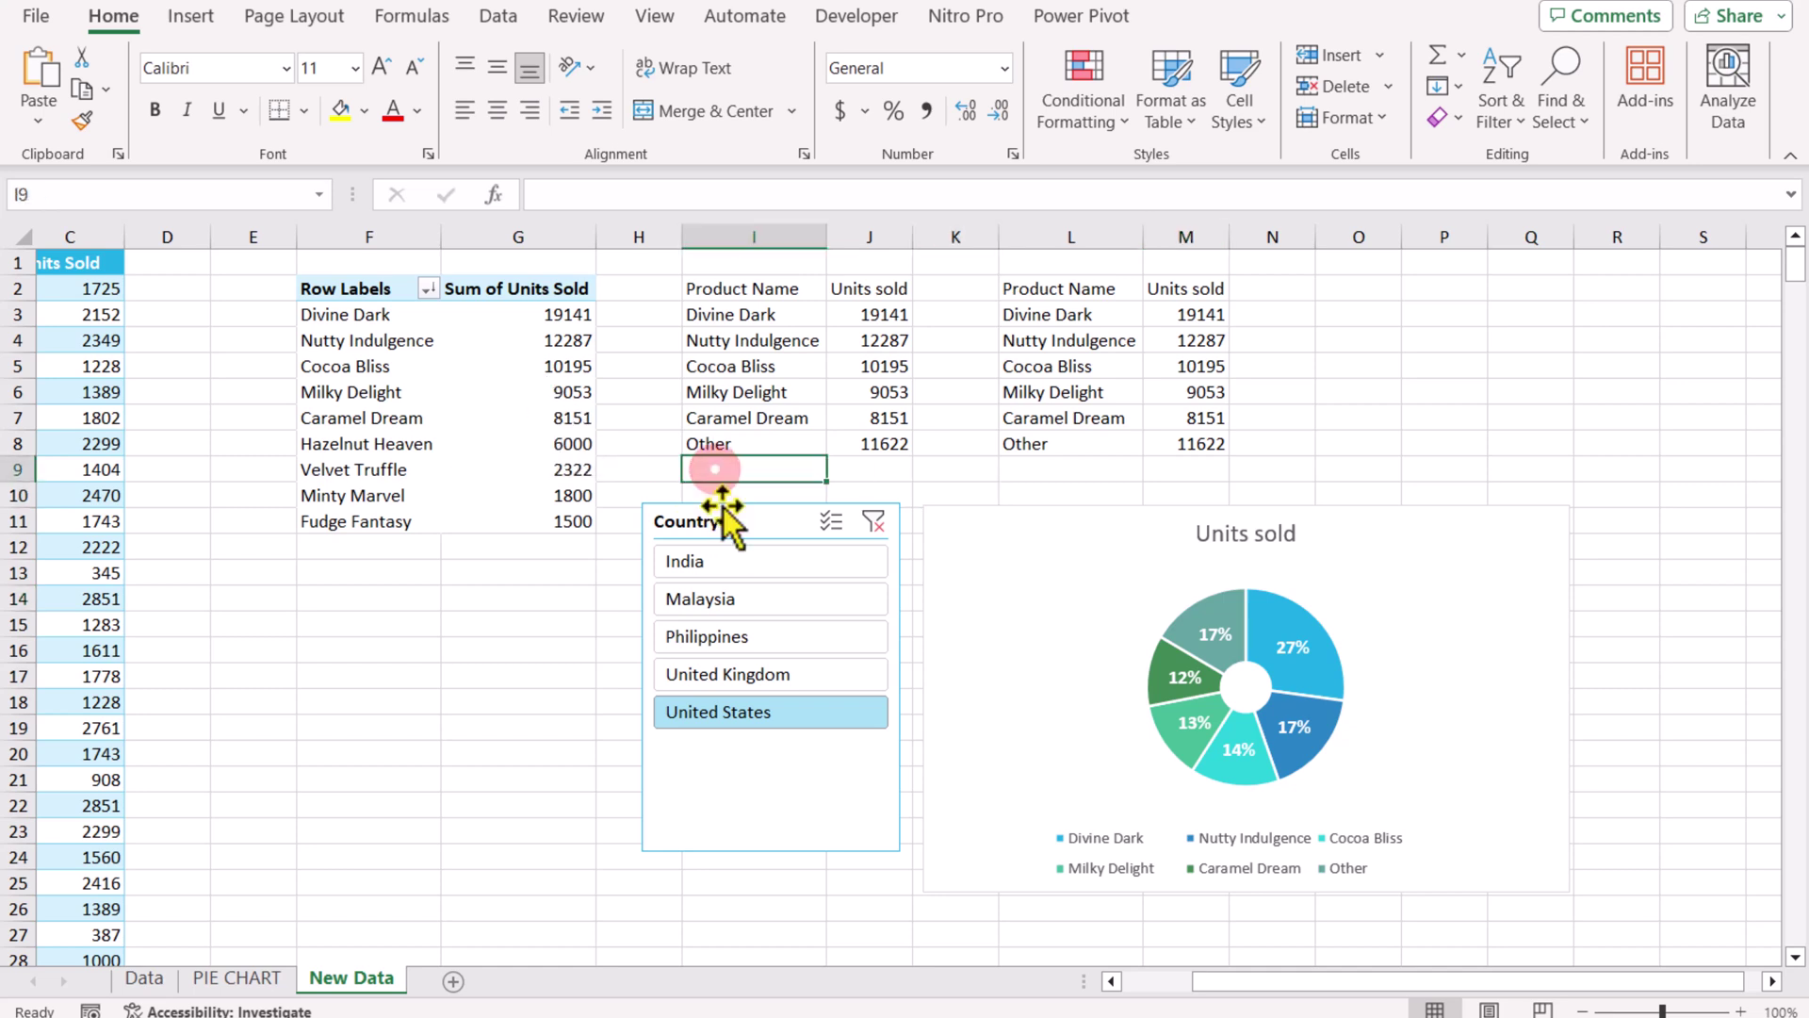
{"action": "left_click", "coordinate": [740, 517]}
{"action": "left_click", "coordinate": [1017, 522], "text": "ctrl"}
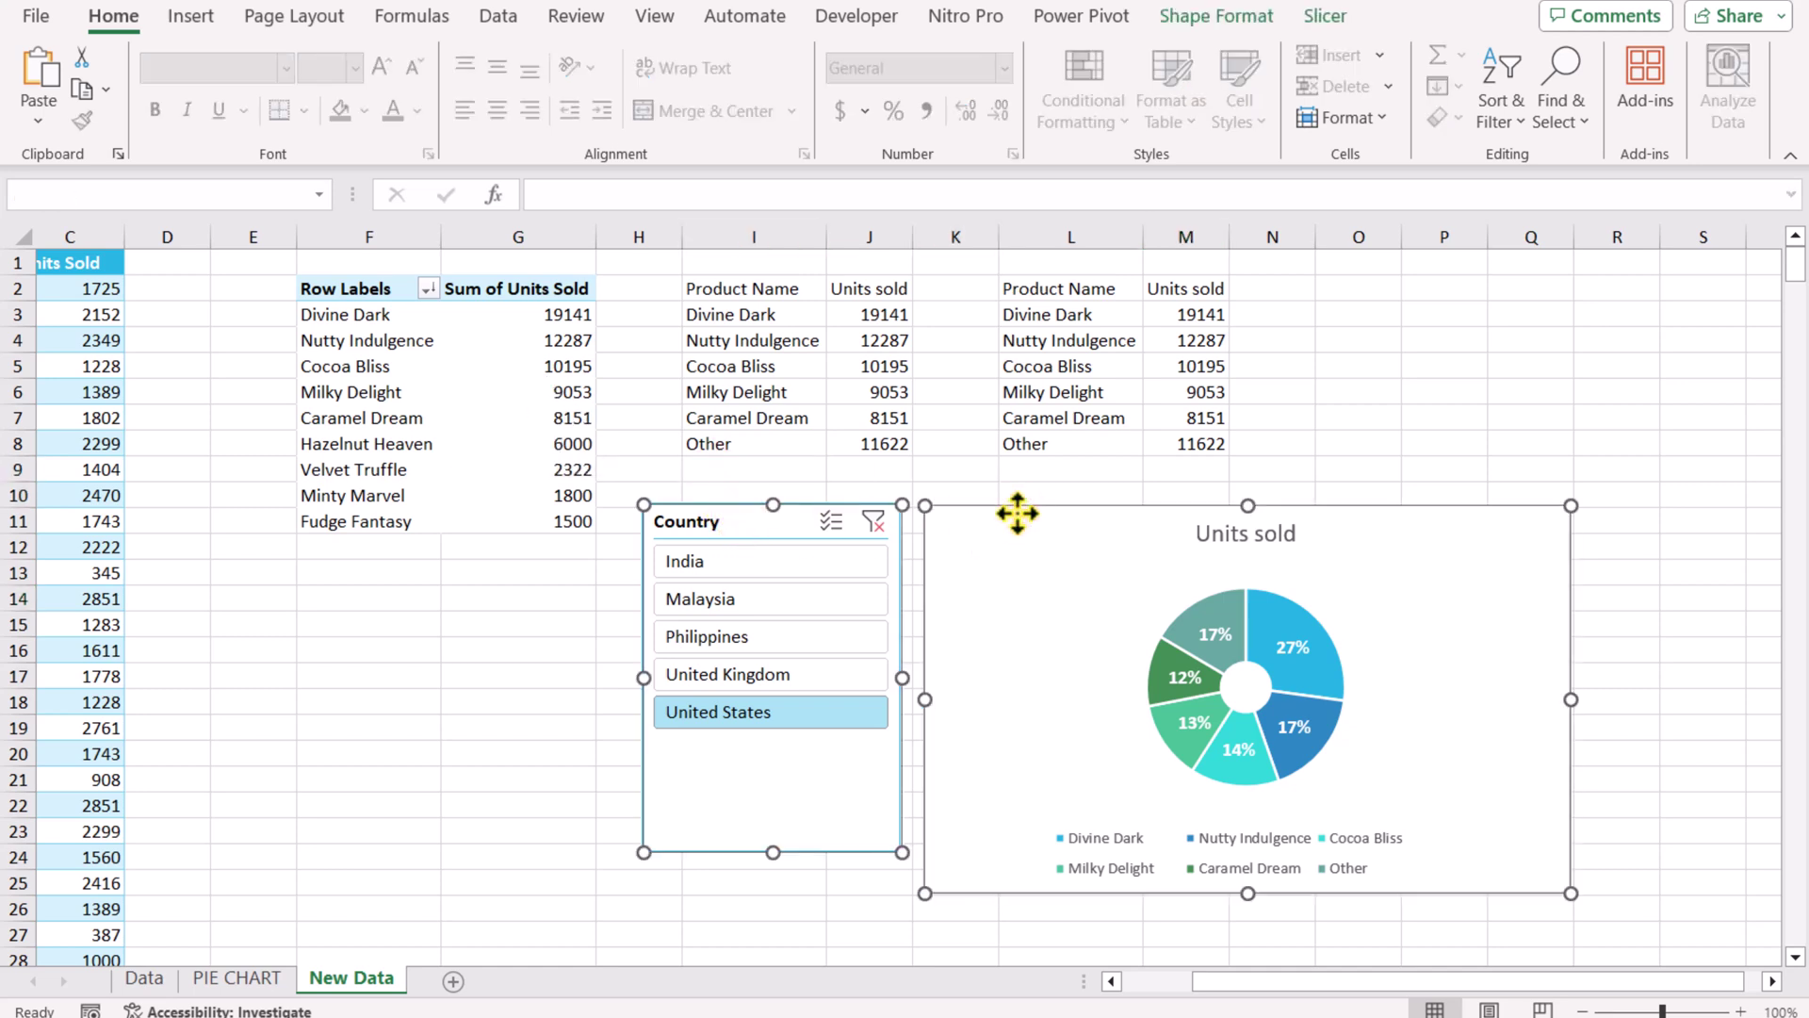
{"action": "left_click", "coordinate": [250, 985]}
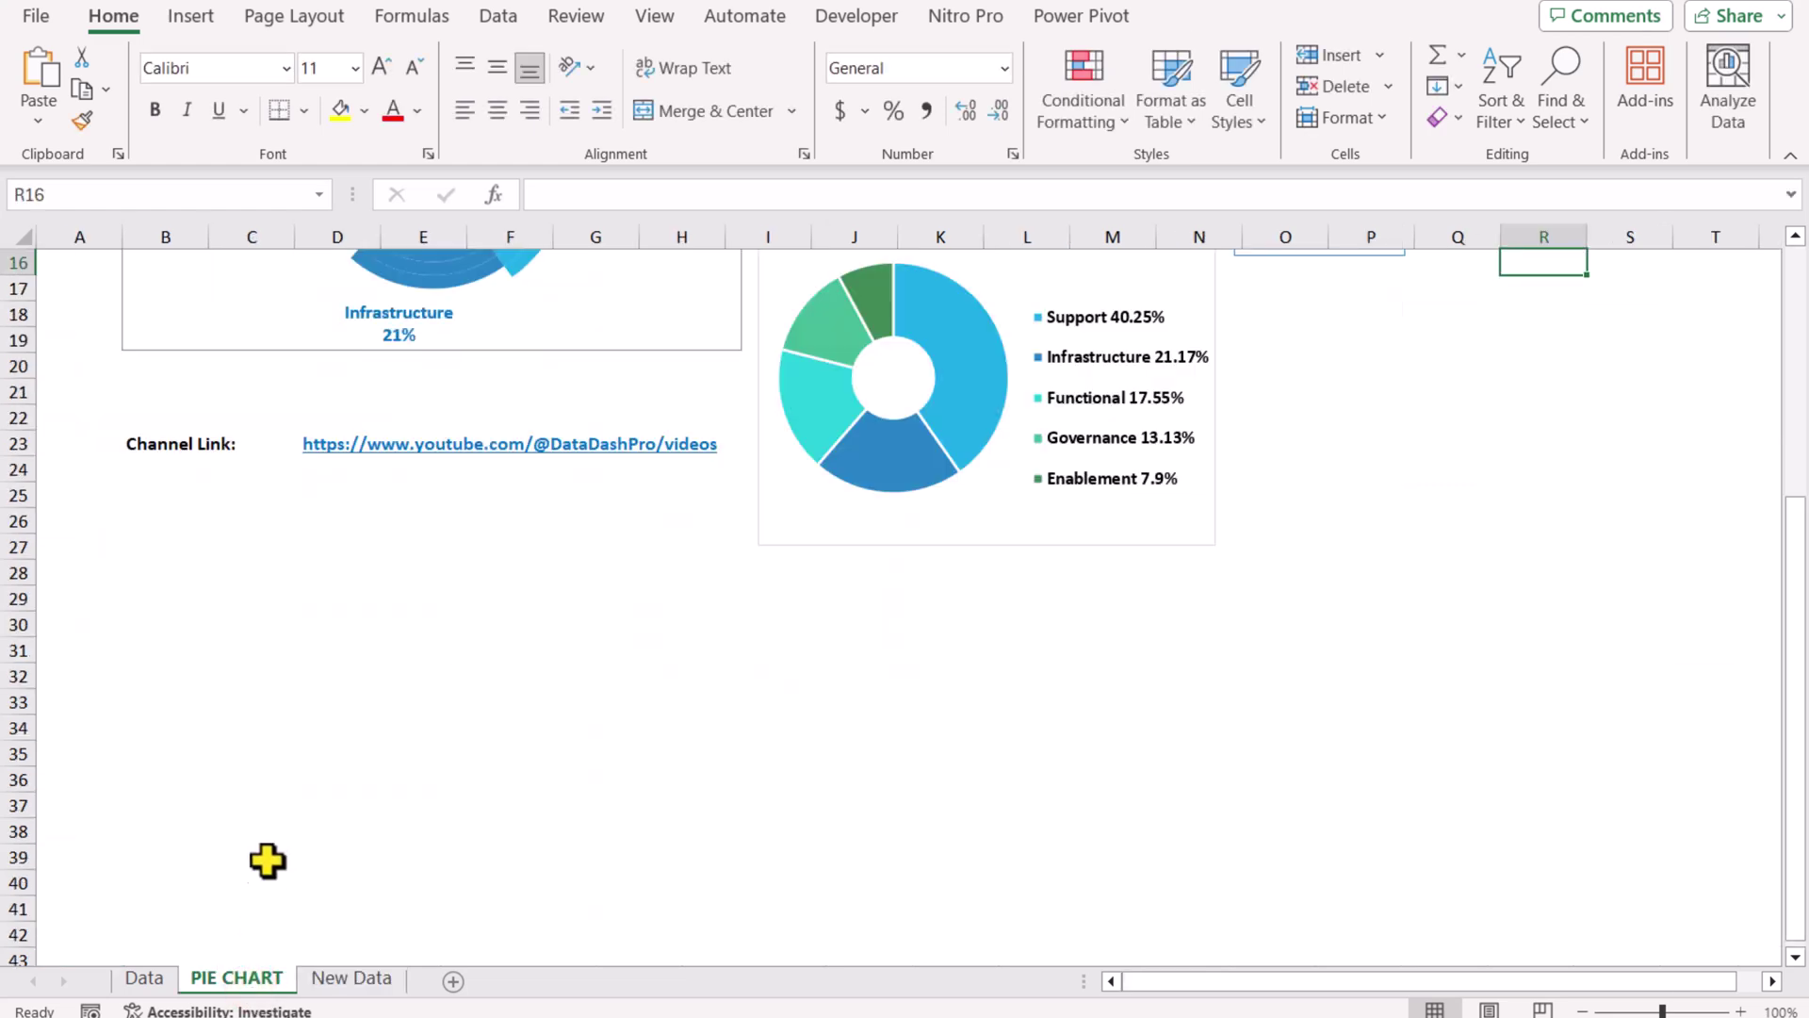
{"action": "left_click", "coordinate": [141, 697]}
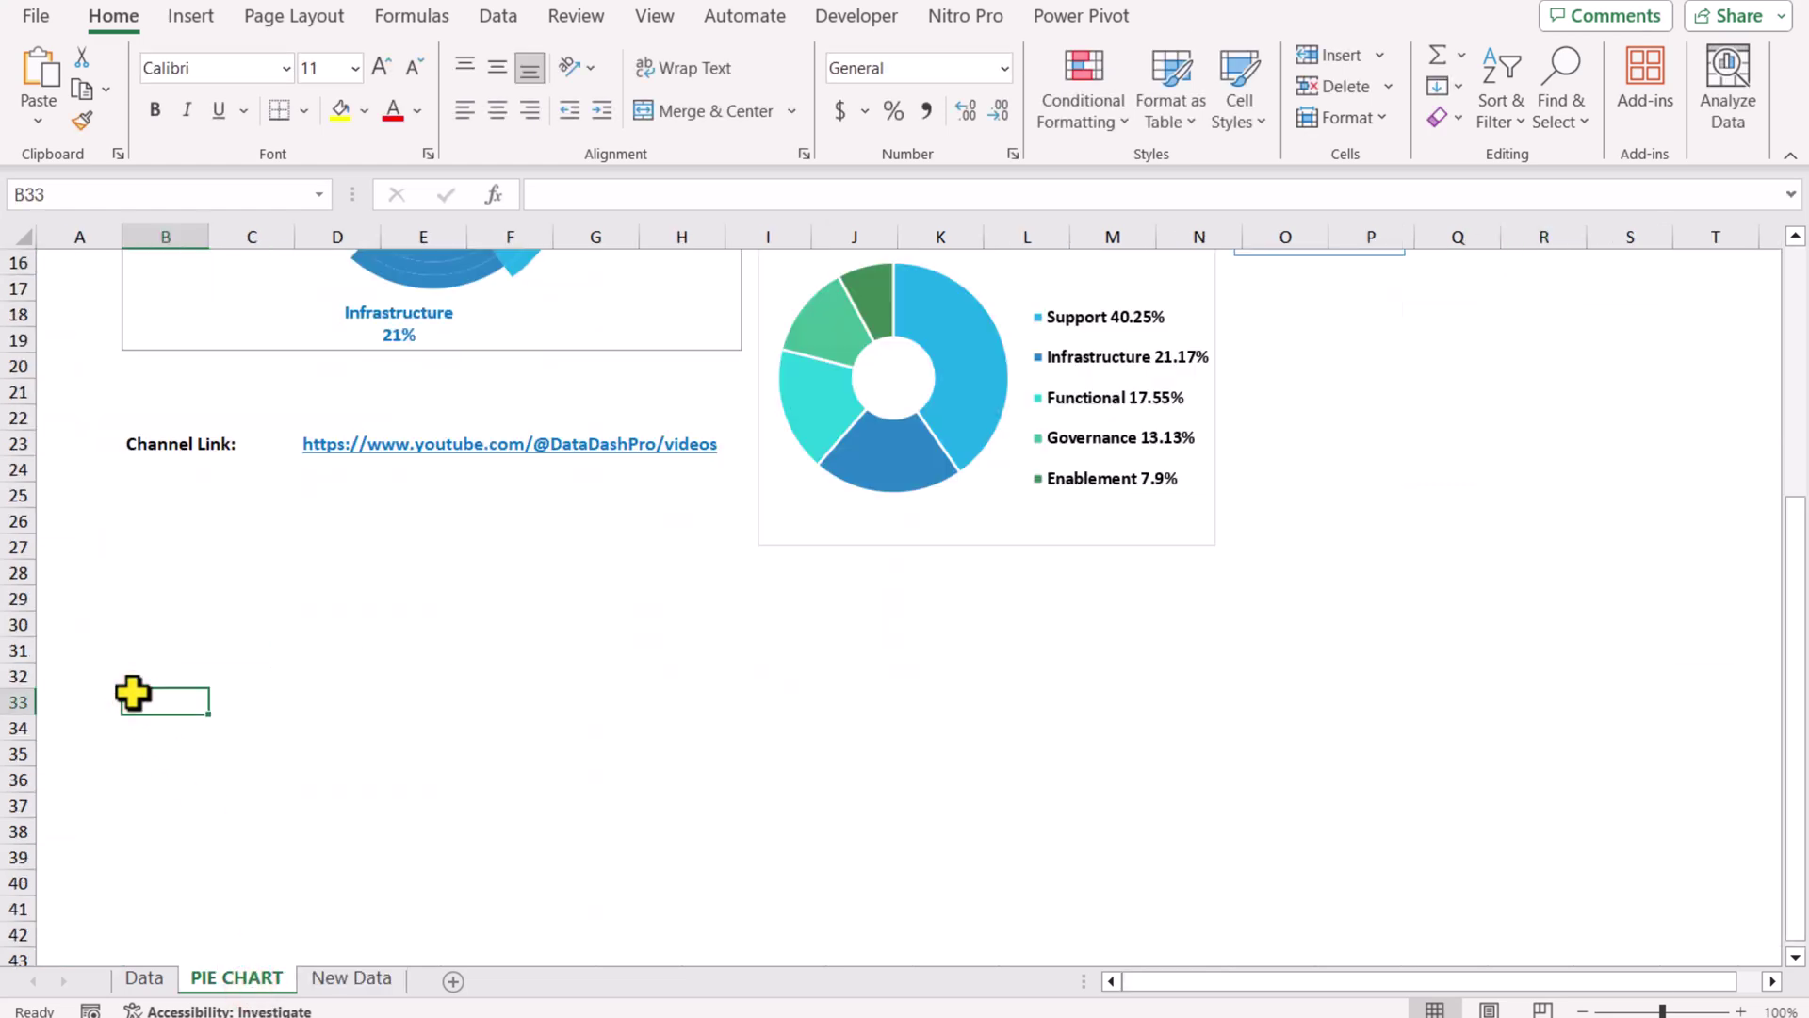
{"action": "key", "text": "ctrl+v"}
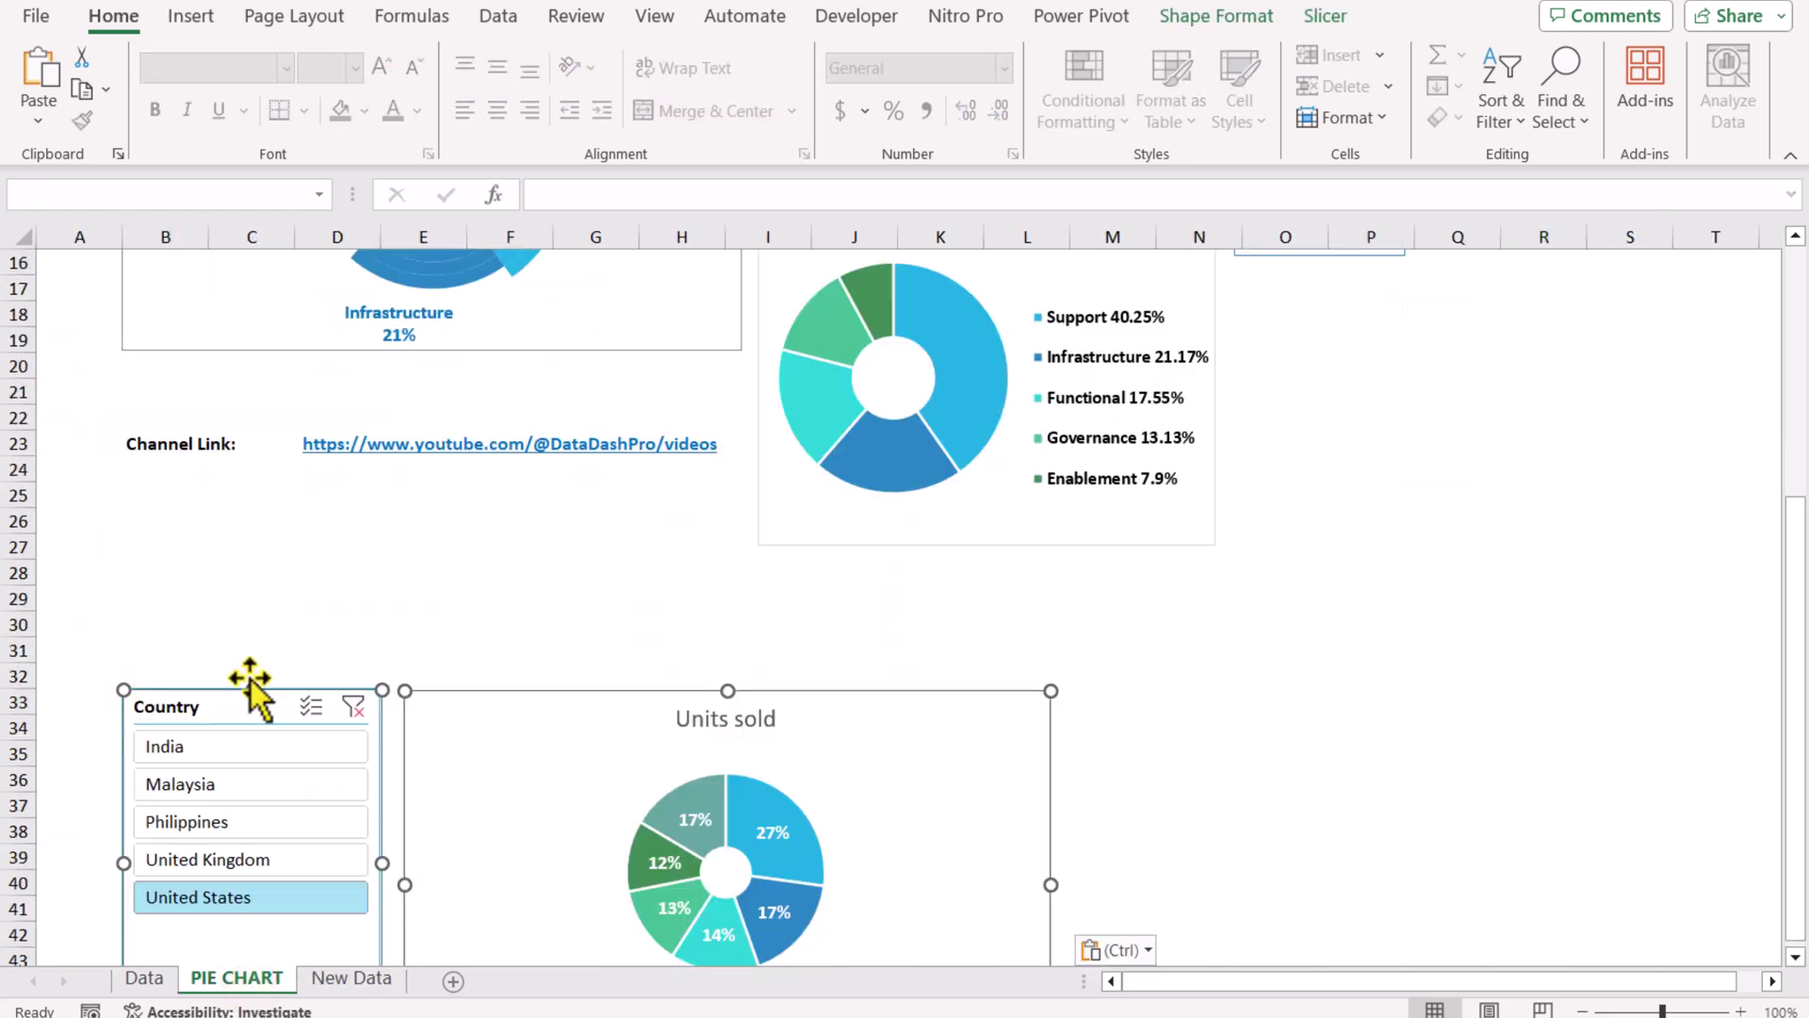
Test the pasted slicer by filtering the copied chart to Malaysia.
{"action": "scroll", "coordinate": [251, 687], "scroll_direction": "down", "scroll_amount": 2}
{"action": "left_click", "coordinate": [300, 628]}
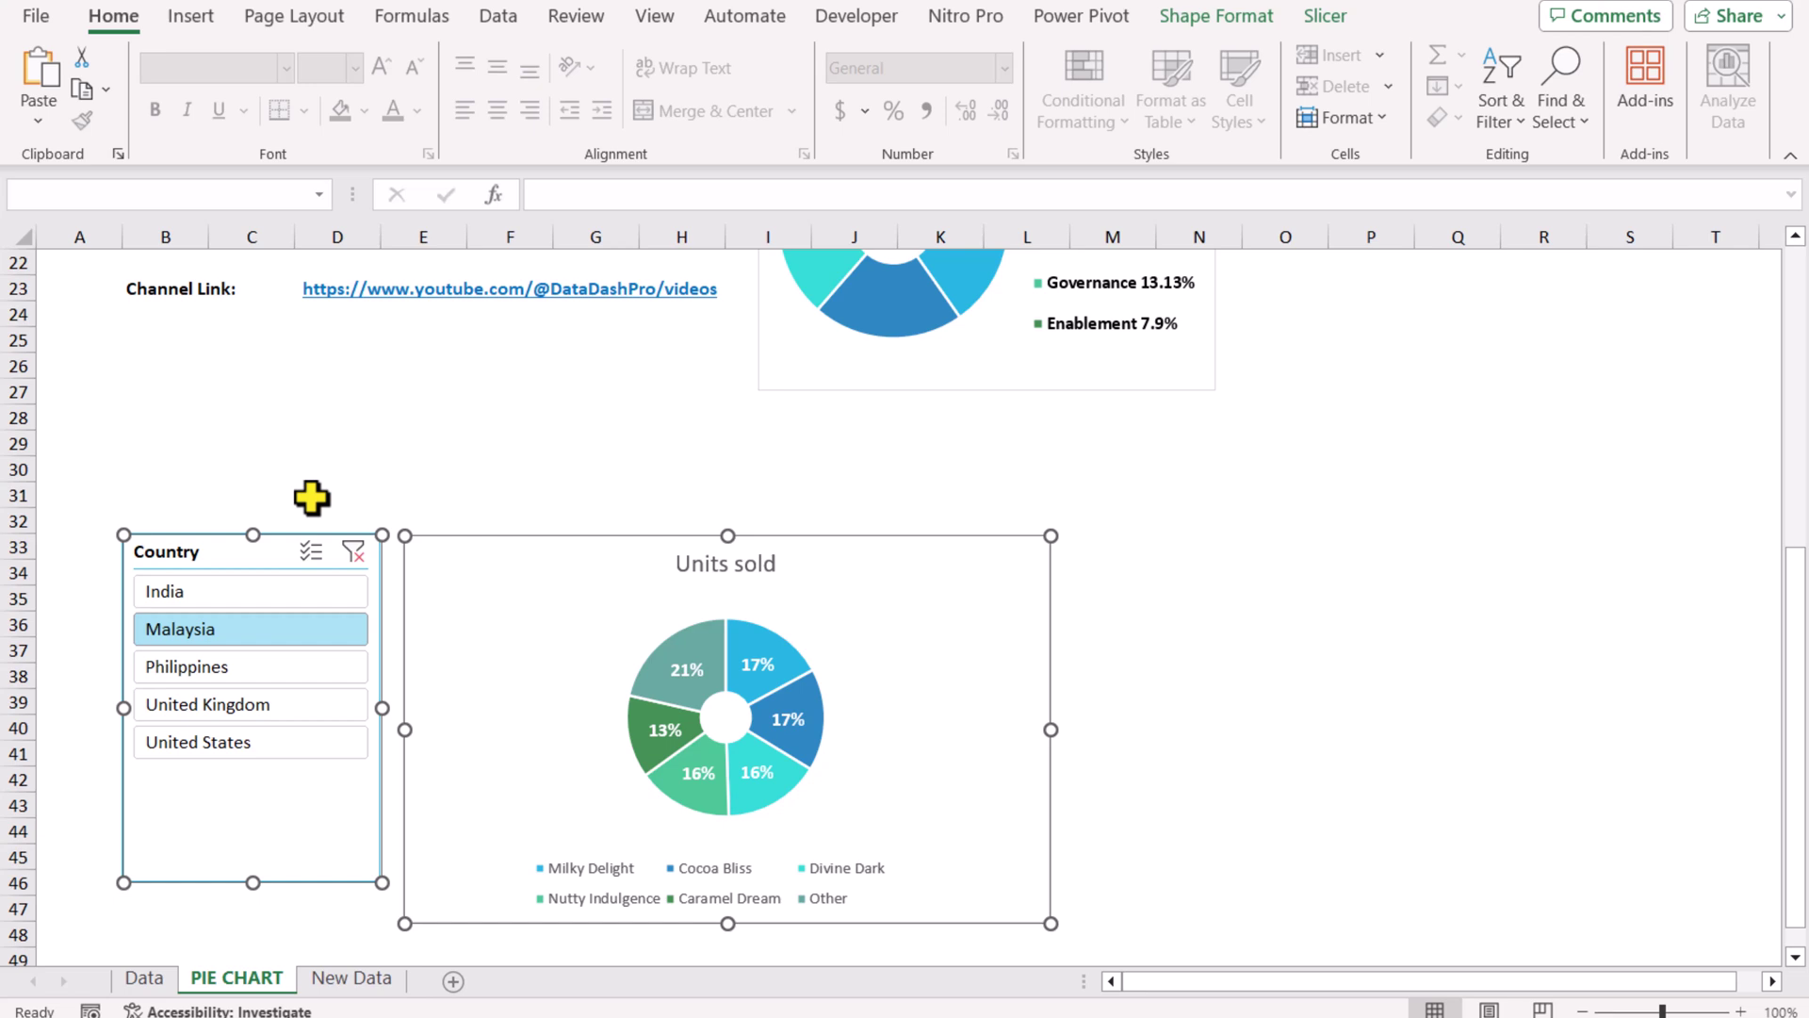
{"action": "scroll", "coordinate": [312, 496], "scroll_direction": "up", "scroll_amount": 3}
{"action": "scroll", "coordinate": [314, 497], "scroll_direction": "up", "scroll_amount": 3}
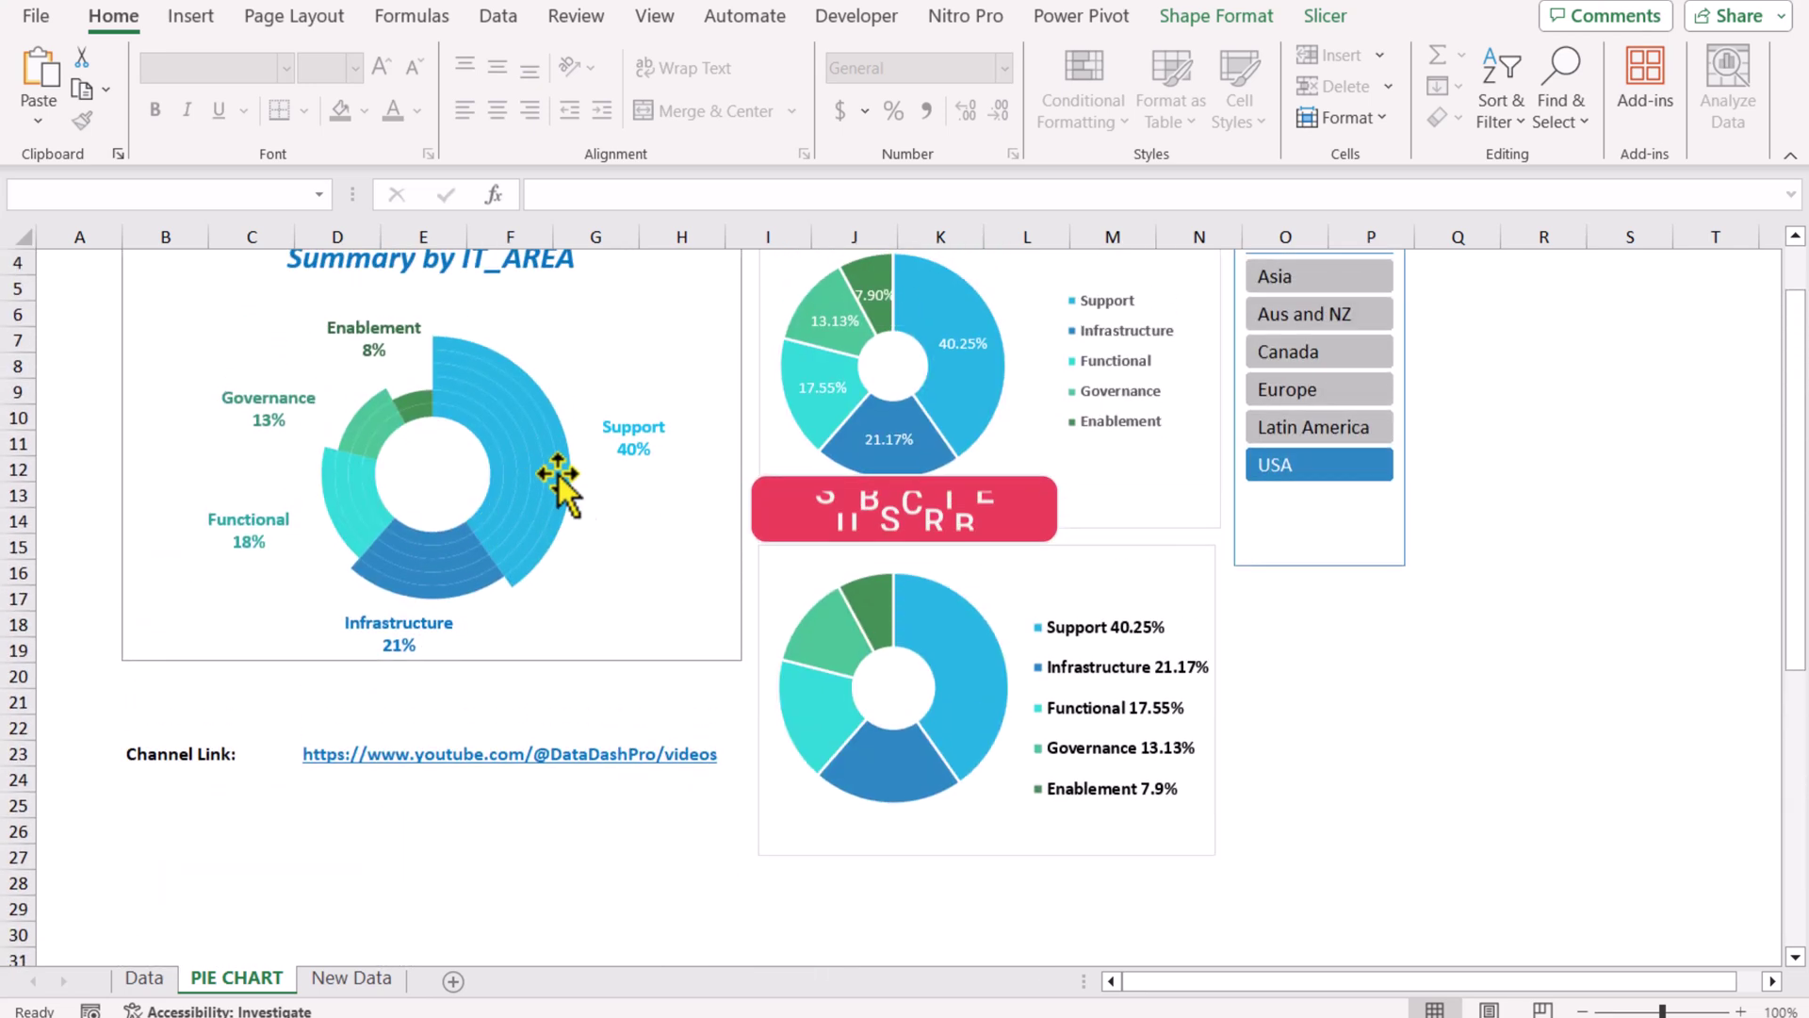